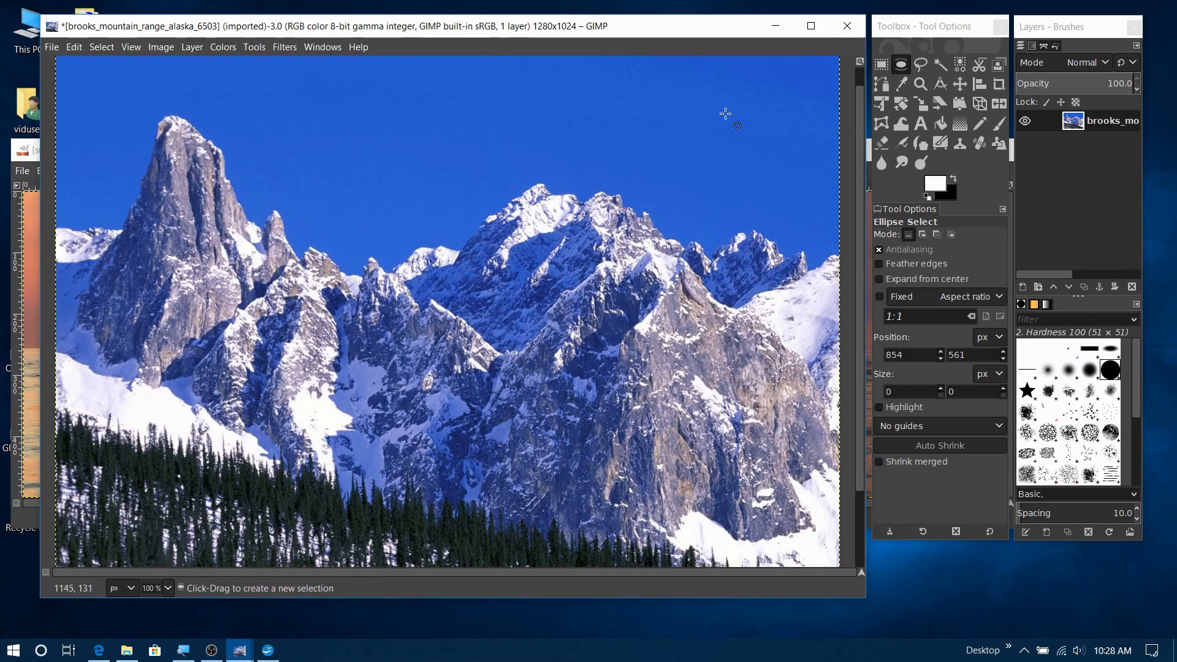
Select the blue sky above the mountains with the Select by Color tool
{"action": "left_click", "coordinate": [18, 521]}
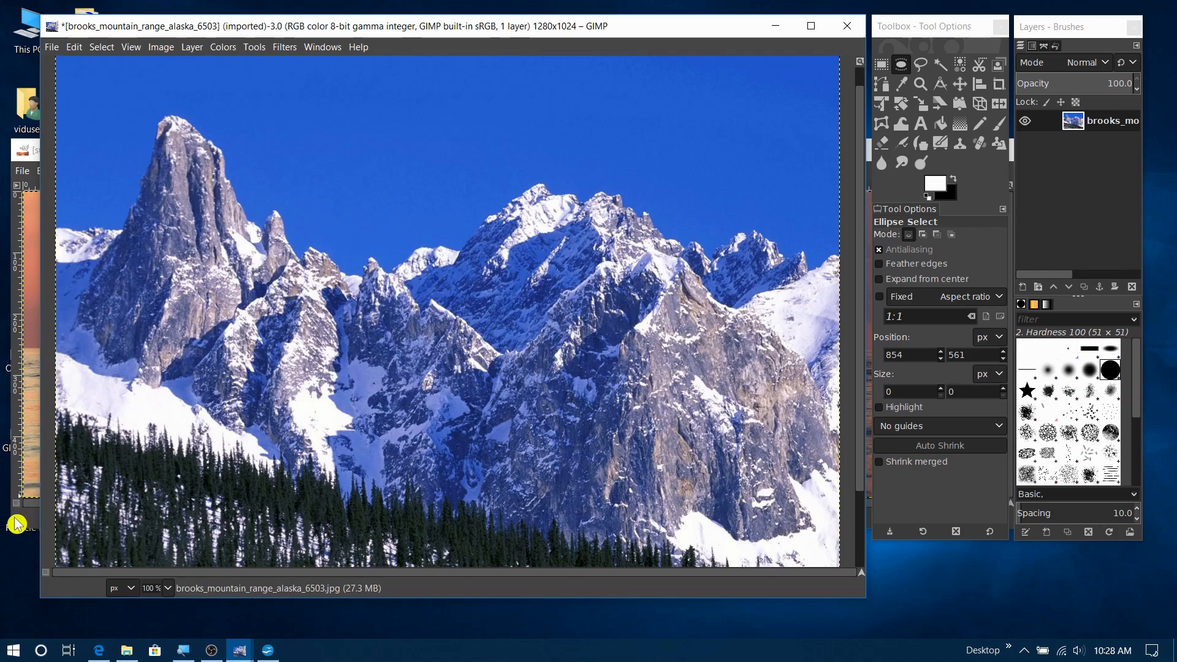
{"action": "left_click", "coordinate": [526, 31]}
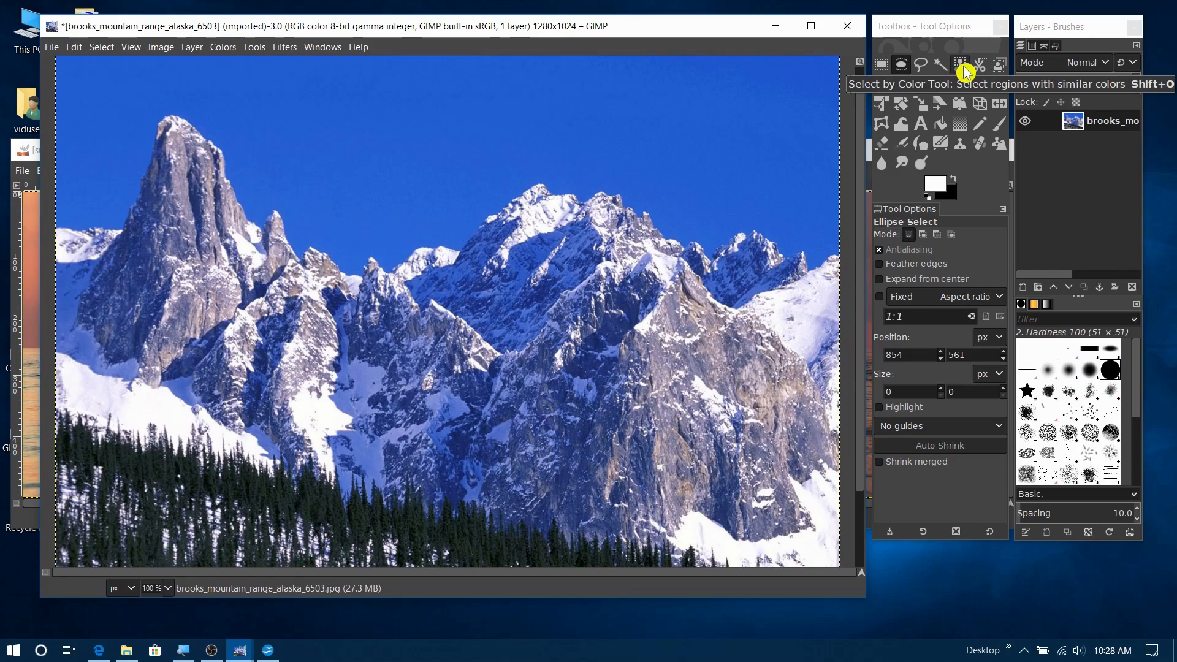
{"action": "left_click", "coordinate": [963, 70]}
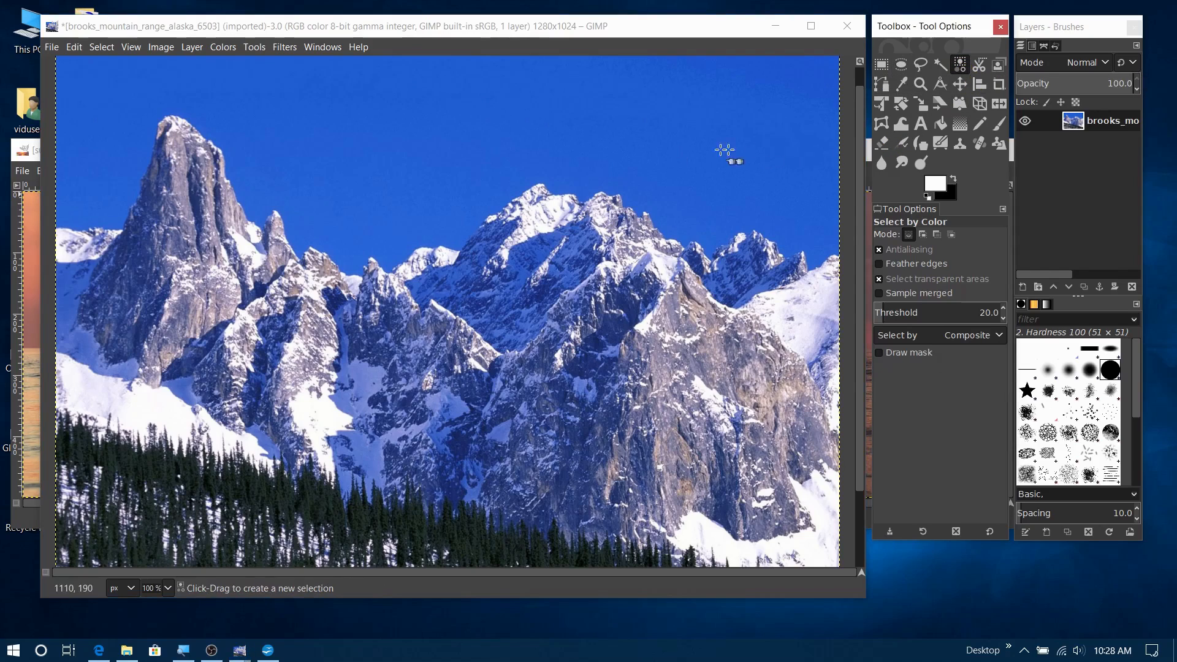
{"action": "left_click", "coordinate": [417, 148]}
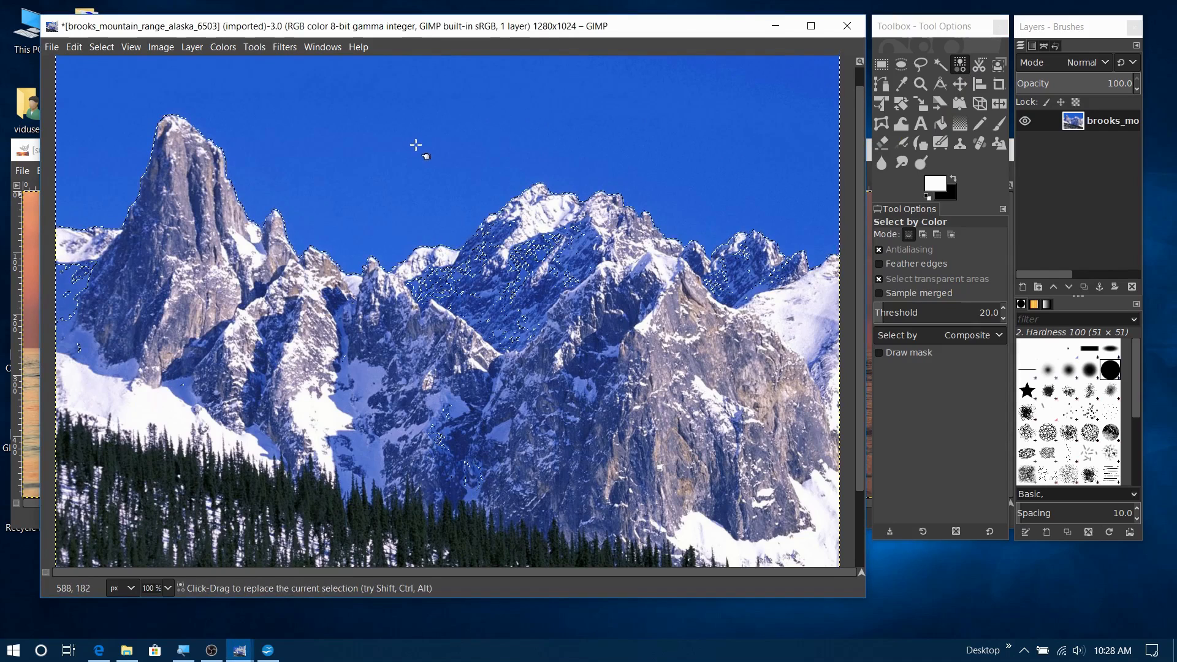
Examine the sky selection's outline along the mountain ridge at 400%, 100% and 50% zoom
{"action": "key", "text": "3"}
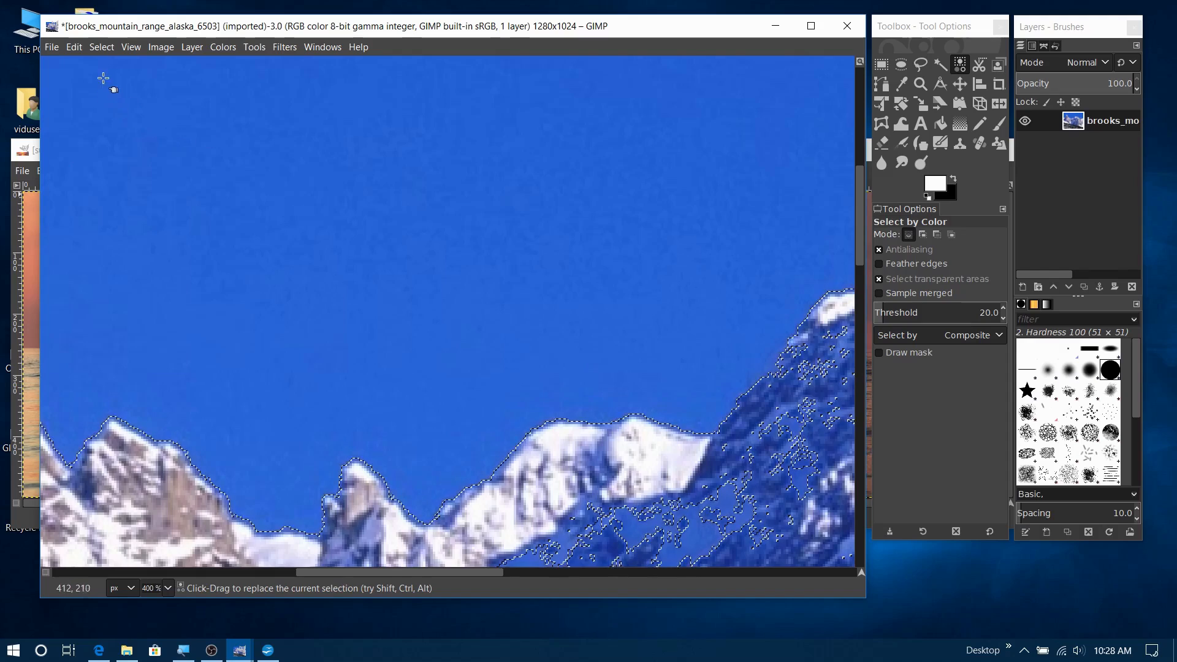
{"action": "key", "text": "1"}
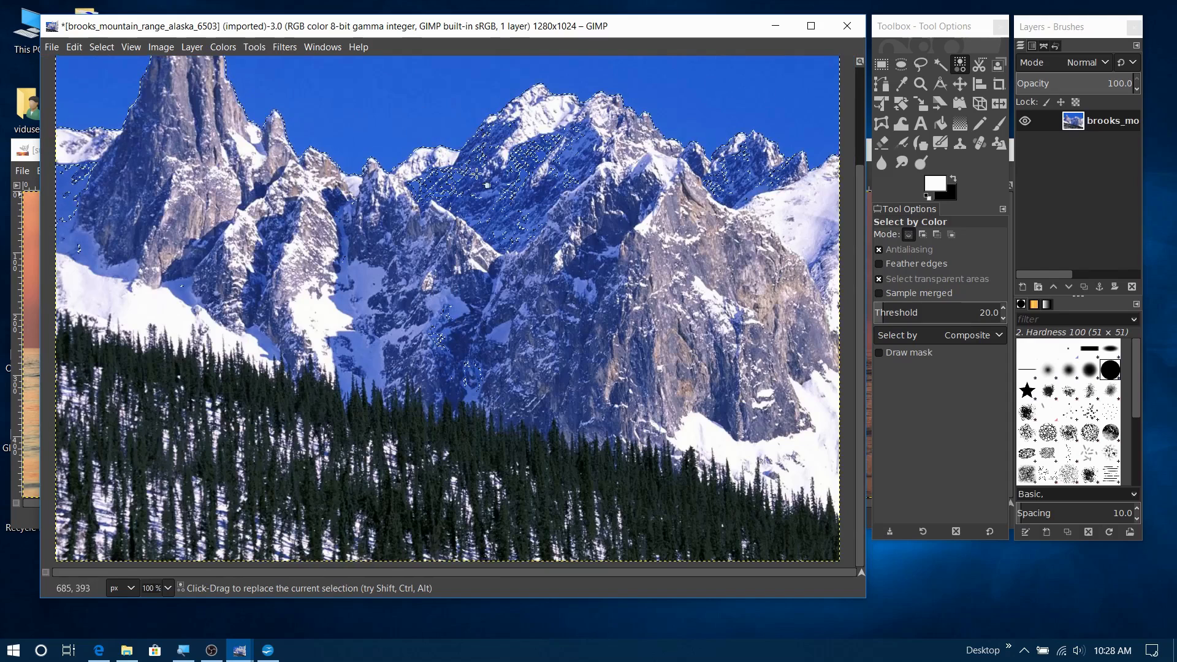
{"action": "left_click_drag", "start_coordinate": [864, 232], "coordinate": [861, 98]}
{"action": "left_click", "coordinate": [136, 48]}
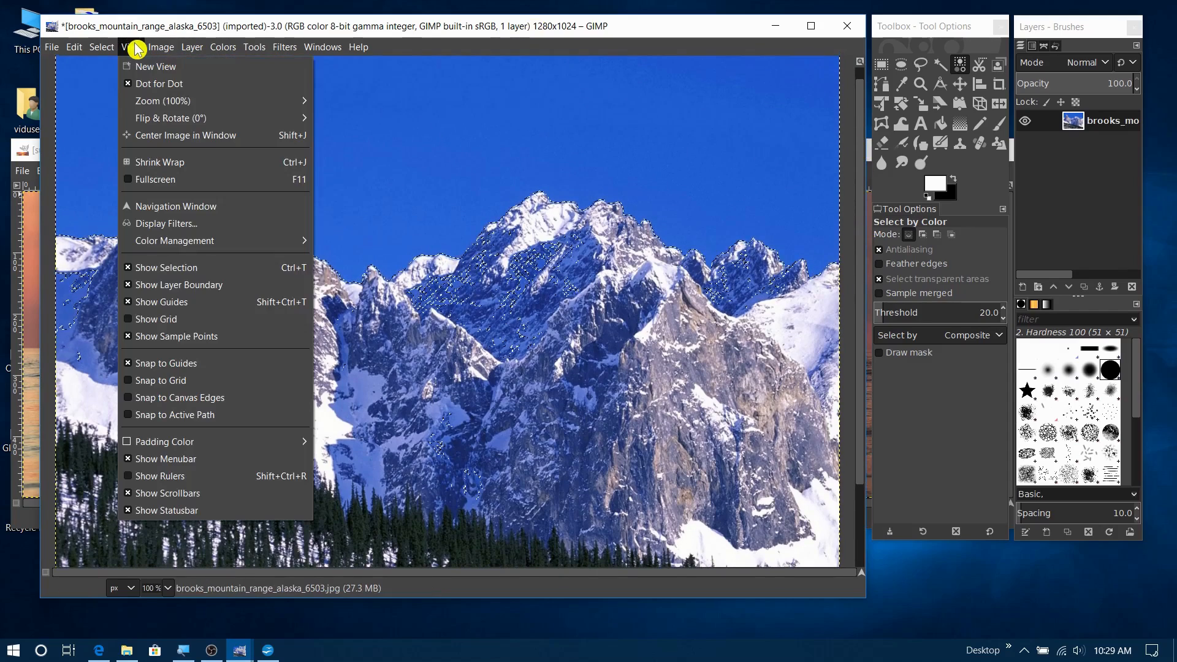
{"action": "mouse_move", "coordinate": [135, 100]}
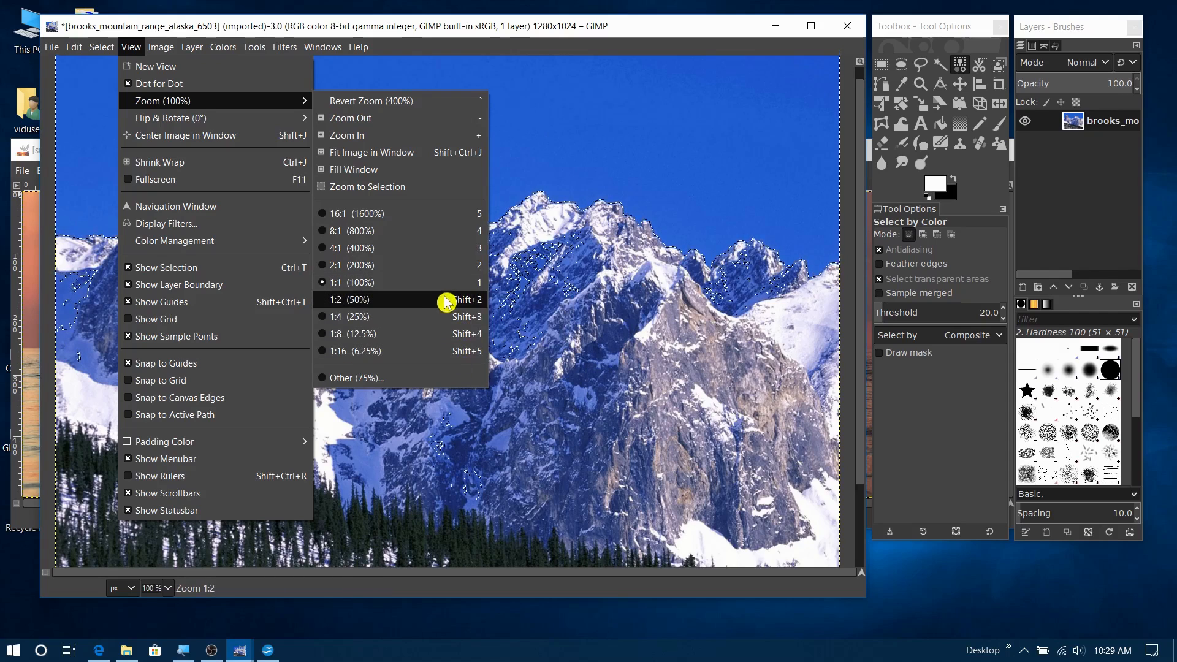
{"action": "left_click", "coordinate": [466, 30]}
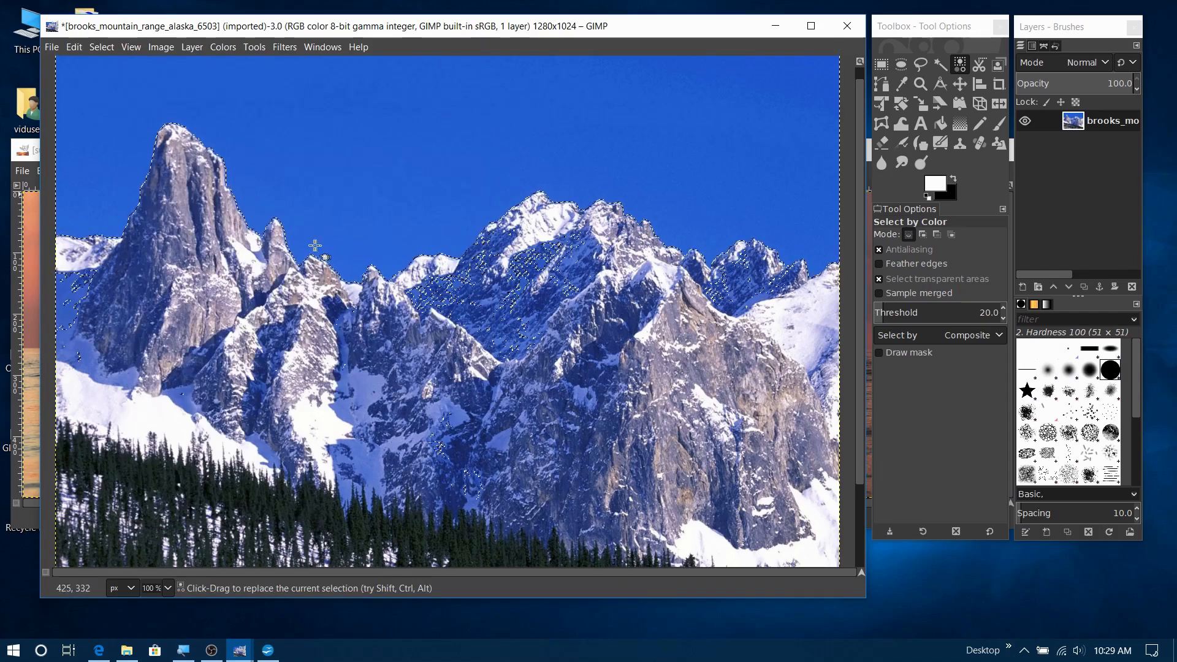
{"action": "key", "text": "3"}
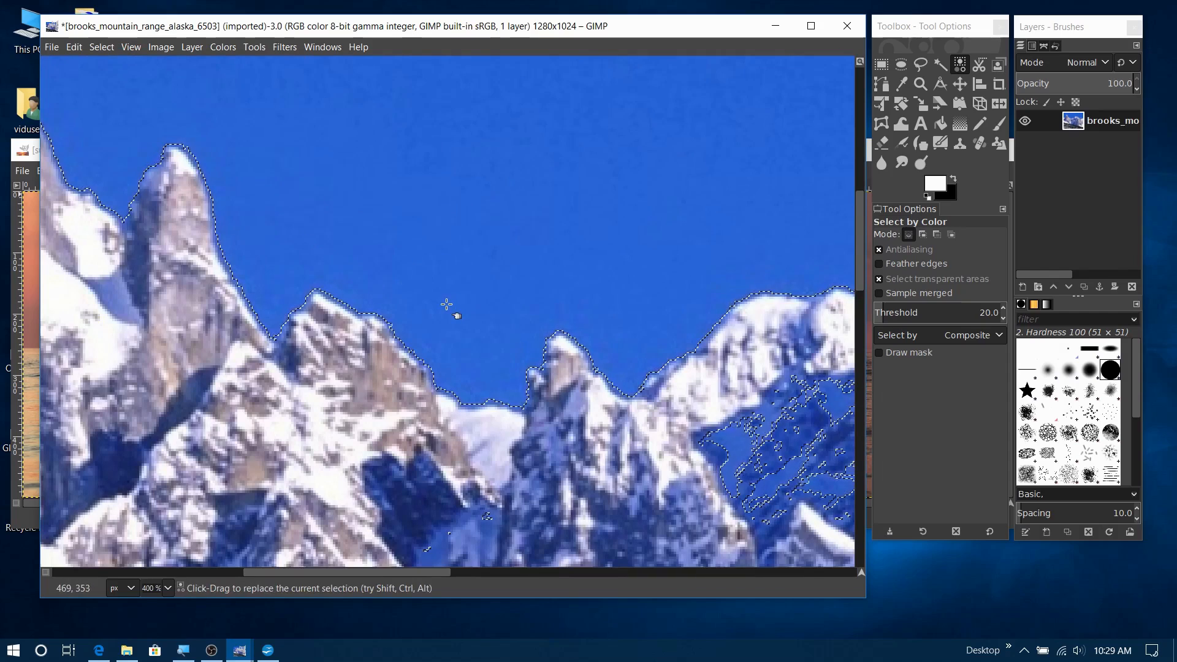
{"action": "key", "text": "1"}
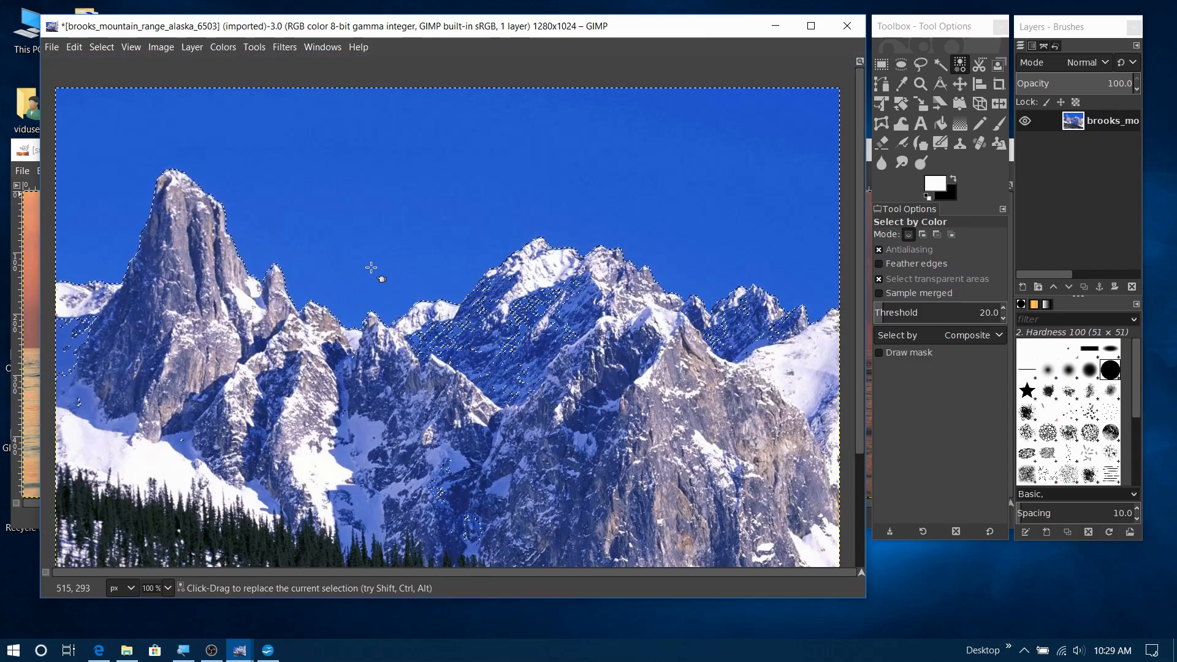
{"action": "key", "text": "shift"}
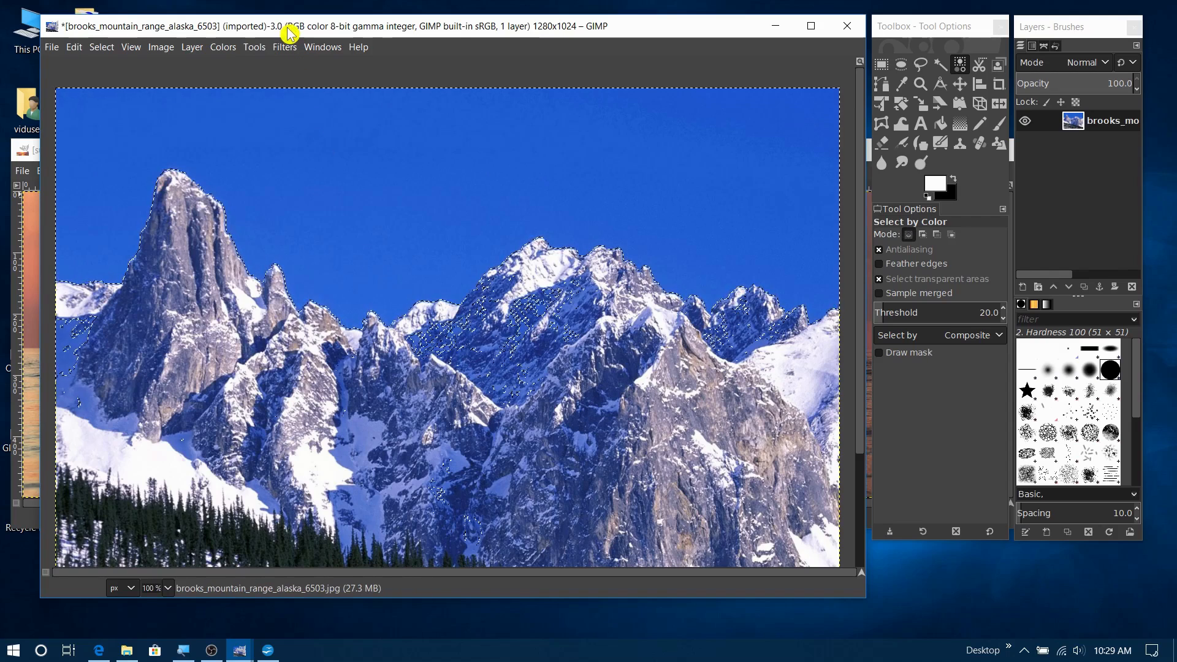
{"action": "left_click", "coordinate": [138, 47]}
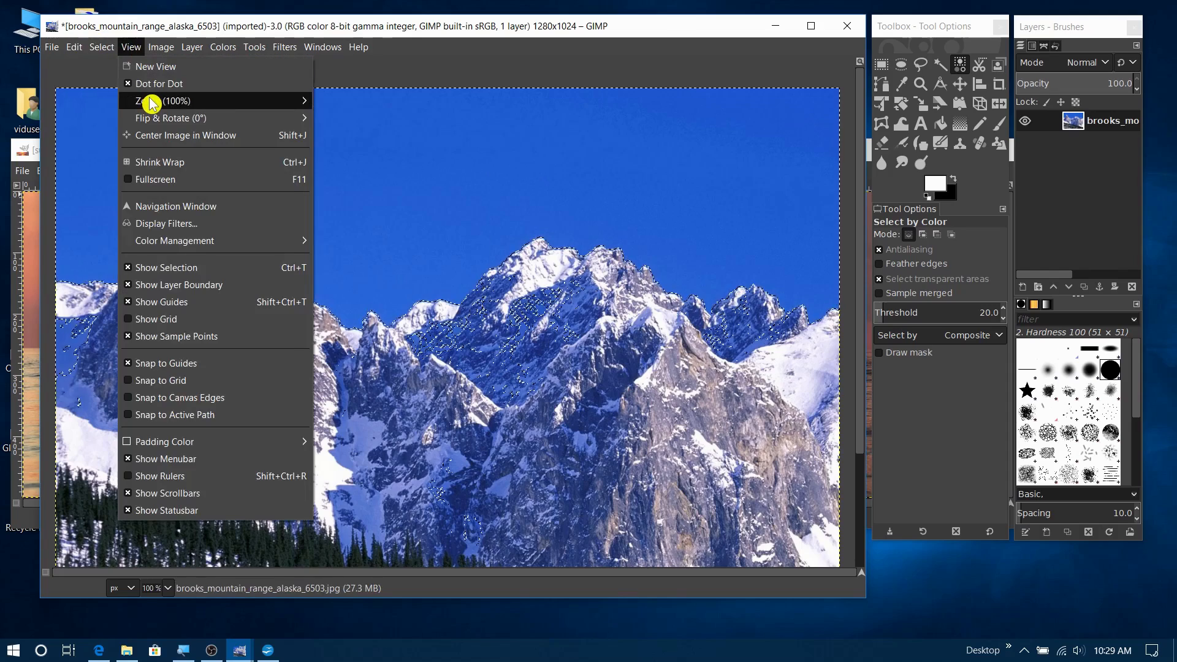
{"action": "left_click", "coordinate": [433, 307]}
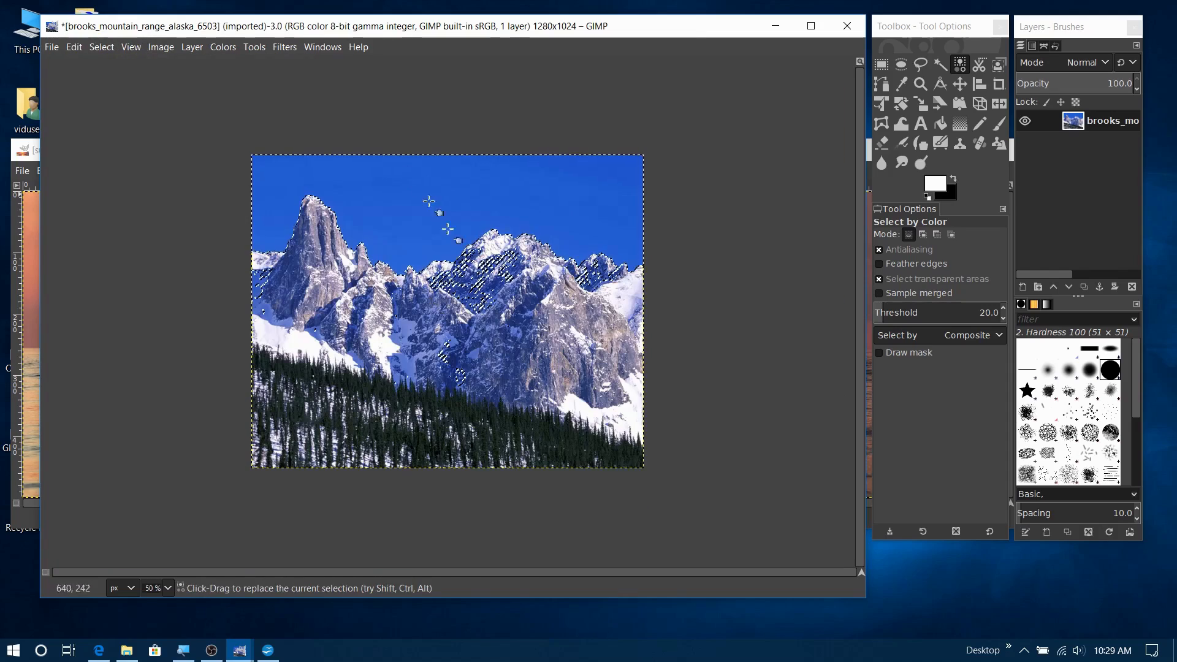
{"action": "key", "text": "1"}
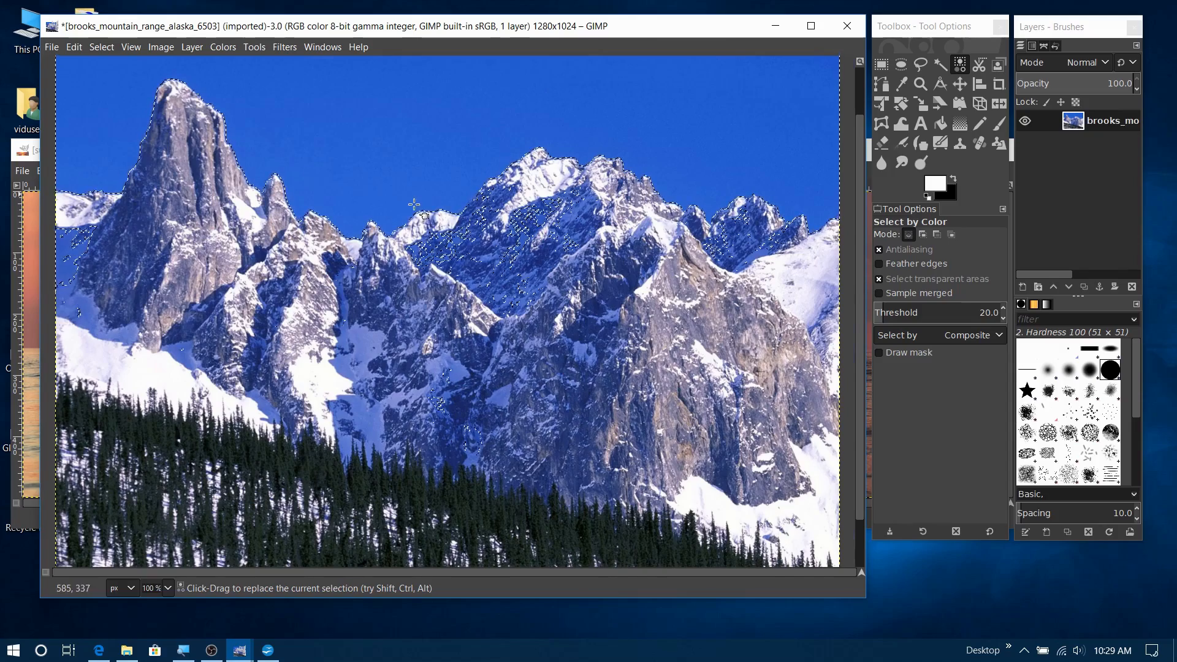
Clear the selection and reselect the blue sky by color with the threshold set to 30
{"action": "key", "text": "3"}
{"action": "scroll", "coordinate": [724, 177], "scroll_direction": "up", "scroll_amount": 7}
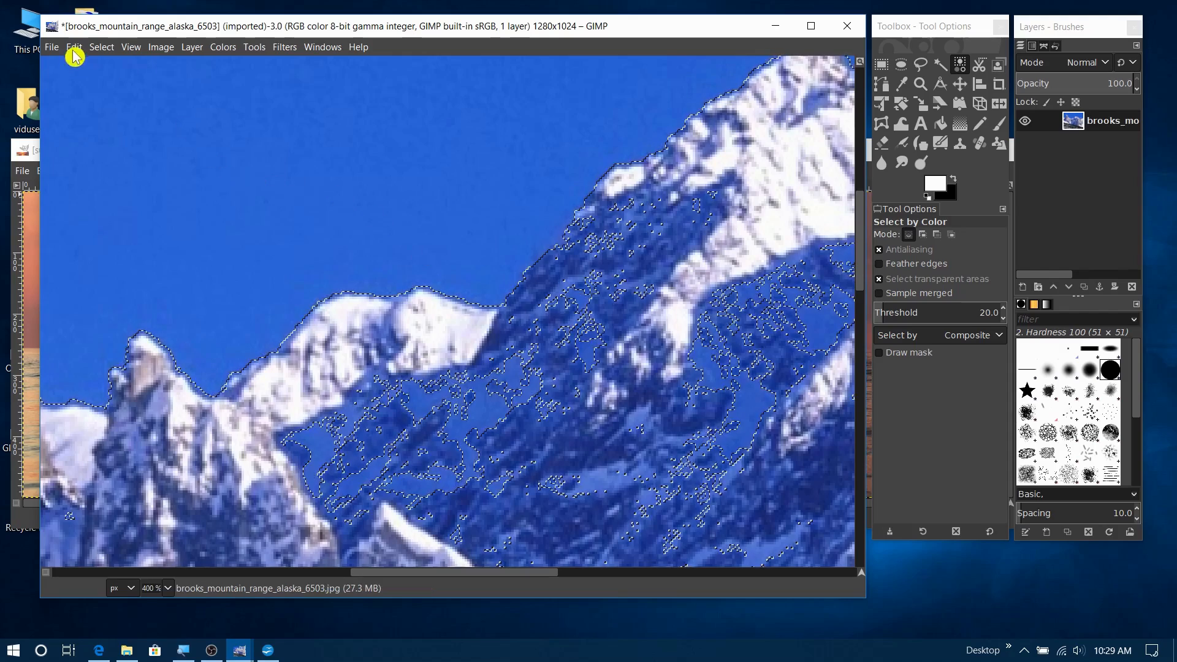
{"action": "left_click", "coordinate": [101, 48]}
{"action": "left_click", "coordinate": [109, 86]}
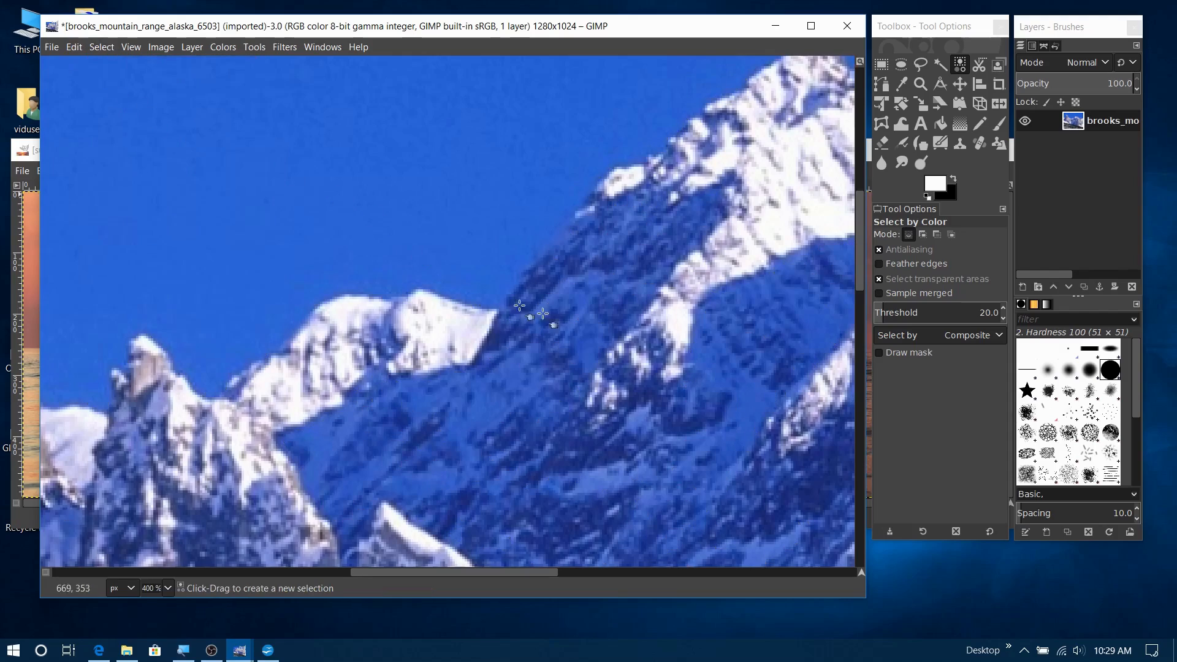
{"action": "left_click", "coordinate": [1006, 313]}
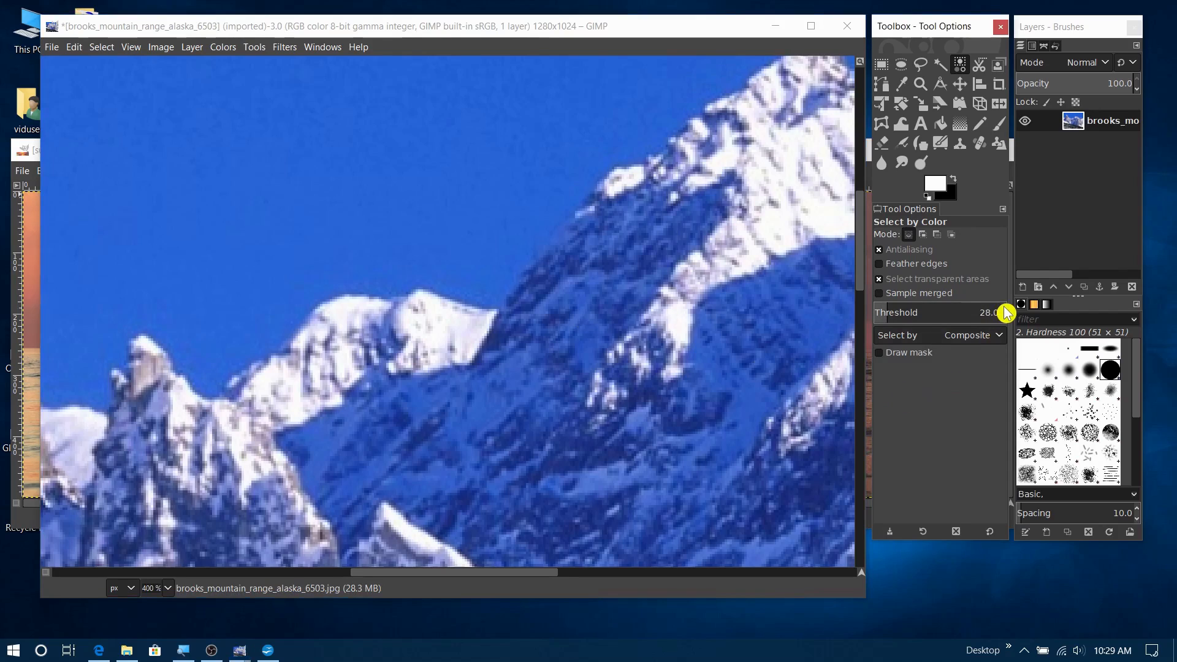
{"action": "scroll", "coordinate": [1006, 313], "scroll_direction": "up", "scroll_amount": 1}
{"action": "left_click", "coordinate": [482, 193]}
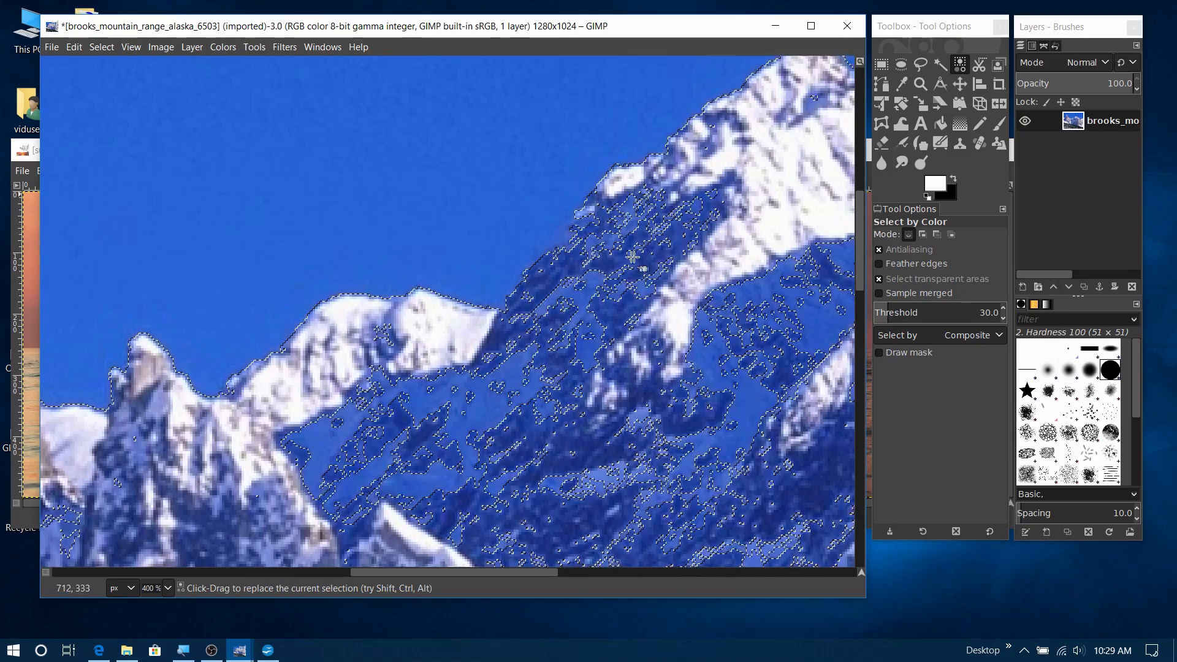
Subtract two elliptical areas, about 14 × 61 px and 47 × 45 px, on the central peak's slope from the sky selection
{"action": "left_click", "coordinate": [901, 65]}
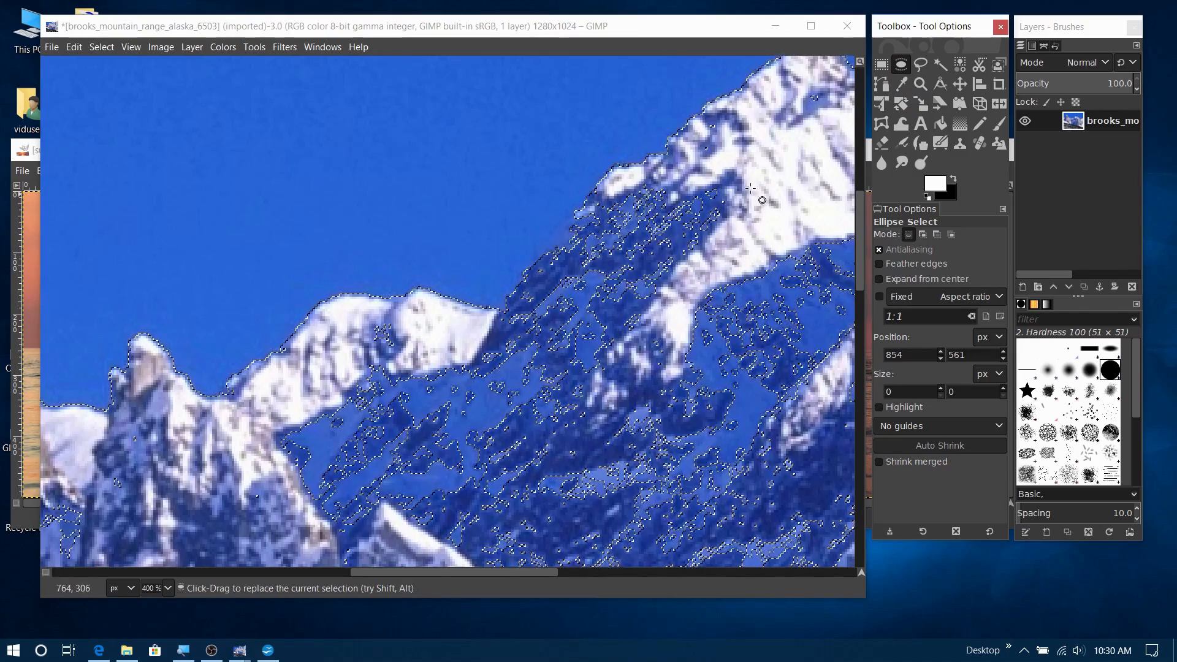
{"action": "left_click_drag", "start_coordinate": [717, 157], "coordinate": [717, 300]}
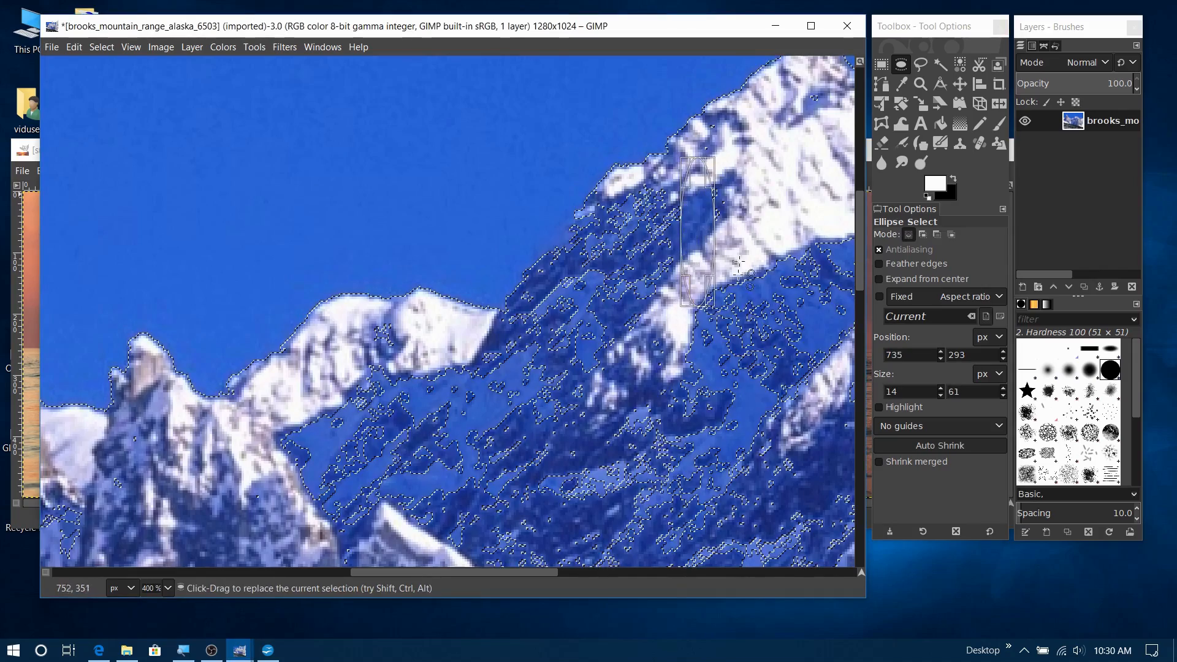
{"action": "left_click_drag", "start_coordinate": [796, 143], "coordinate": [681, 252]}
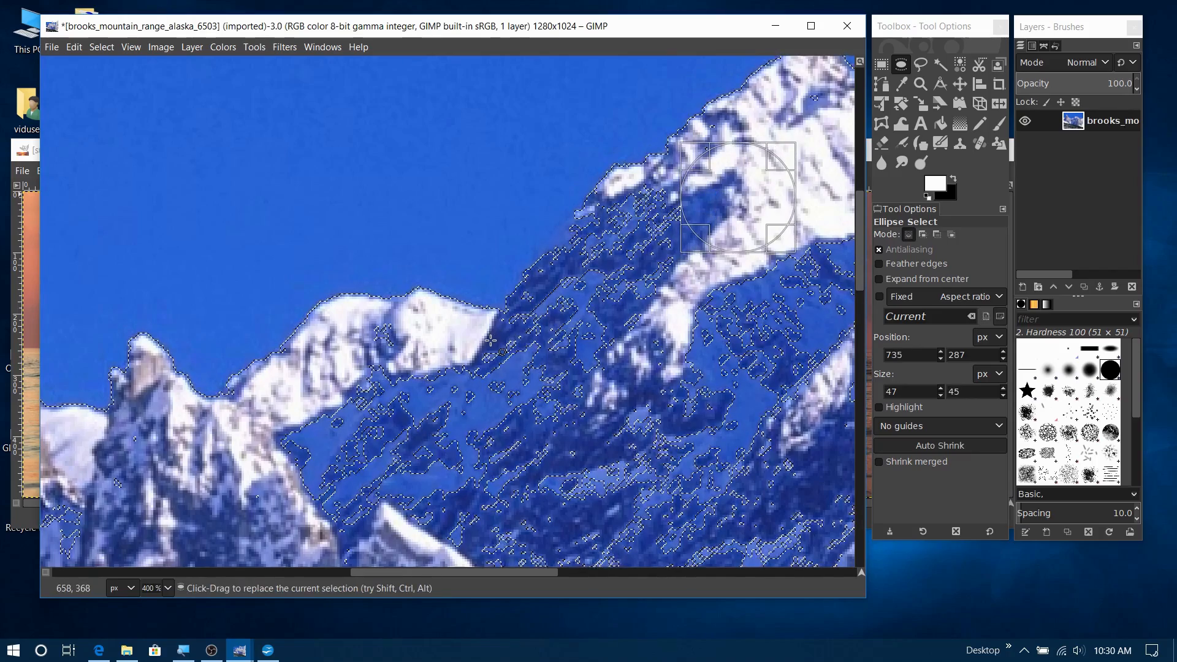
Subtract three larger elliptical areas over the central rock faces from the selection, the last two about 132 × 191 px and 258 × 162 px
{"action": "key", "text": "1"}
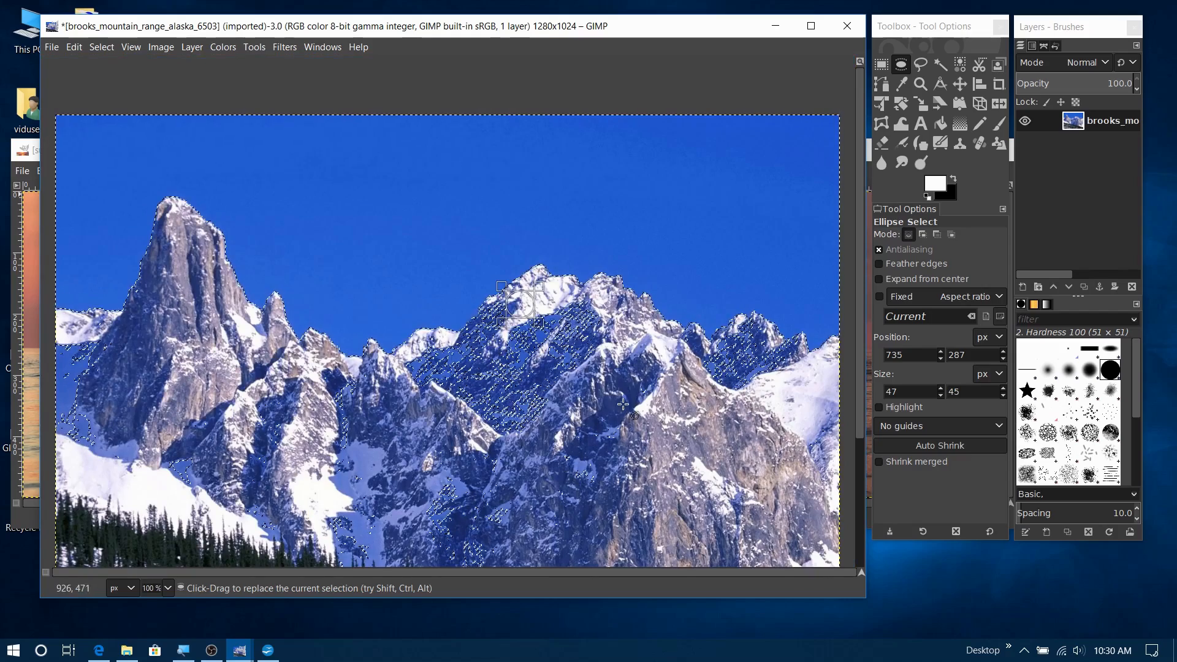
{"action": "left_click_drag", "start_coordinate": [663, 455], "coordinate": [466, 289]}
{"action": "left_click_drag", "start_coordinate": [414, 457], "coordinate": [496, 341]}
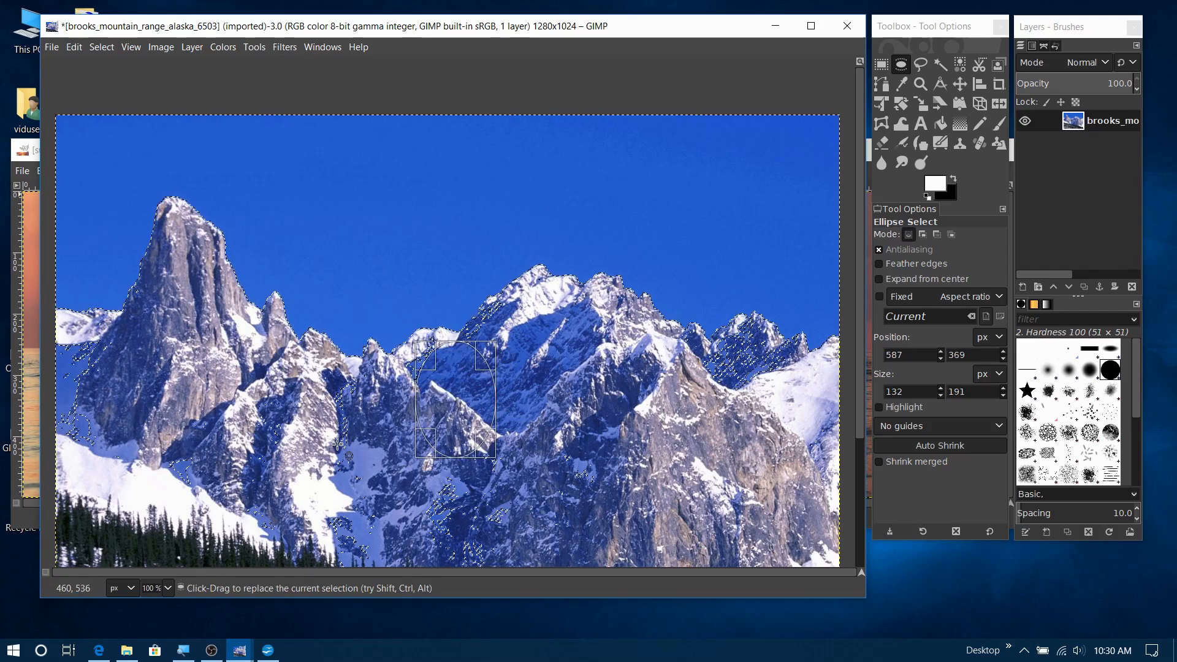
{"action": "left_click_drag", "start_coordinate": [291, 464], "coordinate": [452, 361]}
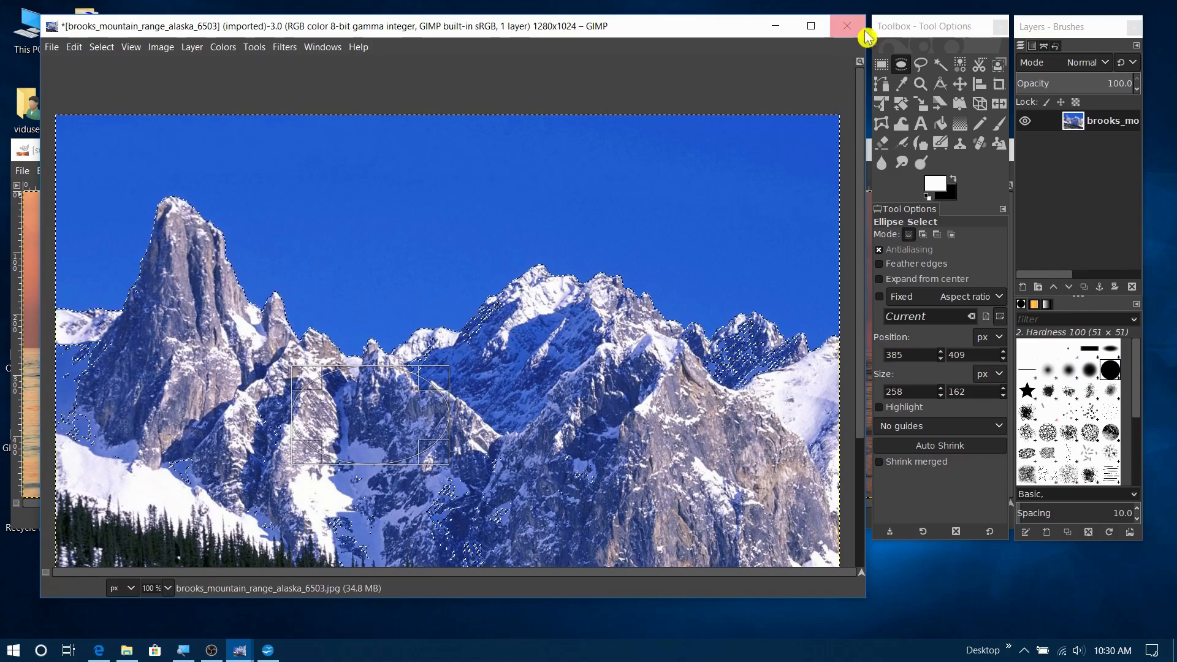
Subtract a rectangle about 279 × 393 px over the left mountain slope from the selection, and undo the accidental deselection
{"action": "left_click", "coordinate": [881, 65]}
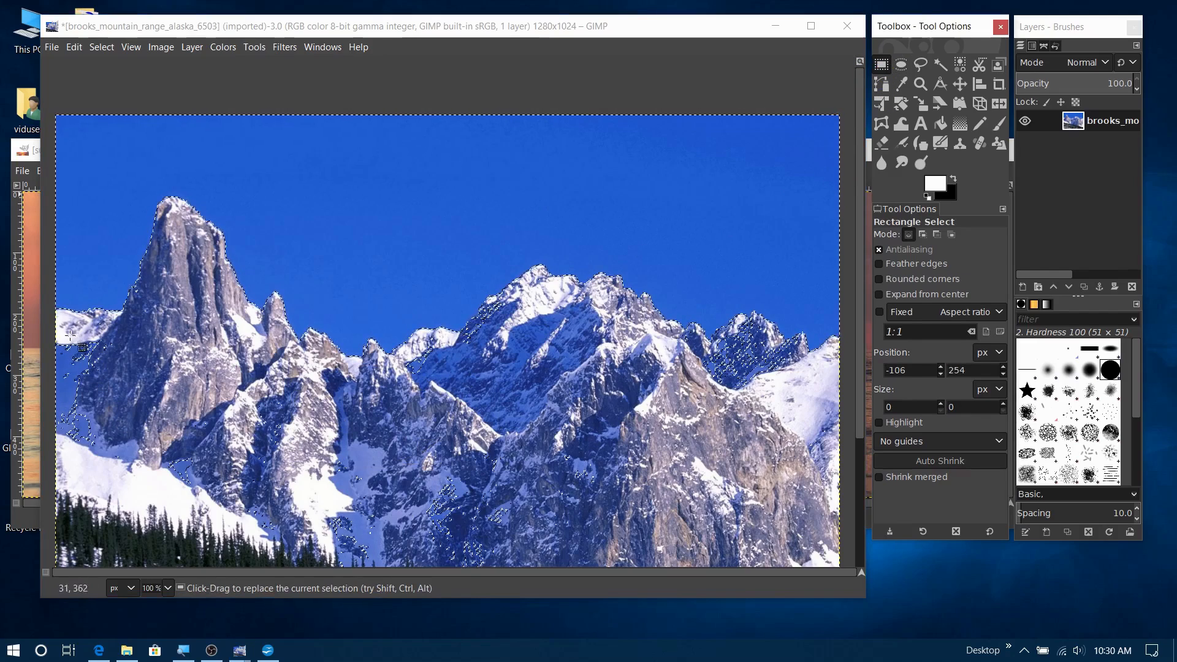
{"action": "left_click_drag", "start_coordinate": [171, 331], "coordinate": [31, 563]}
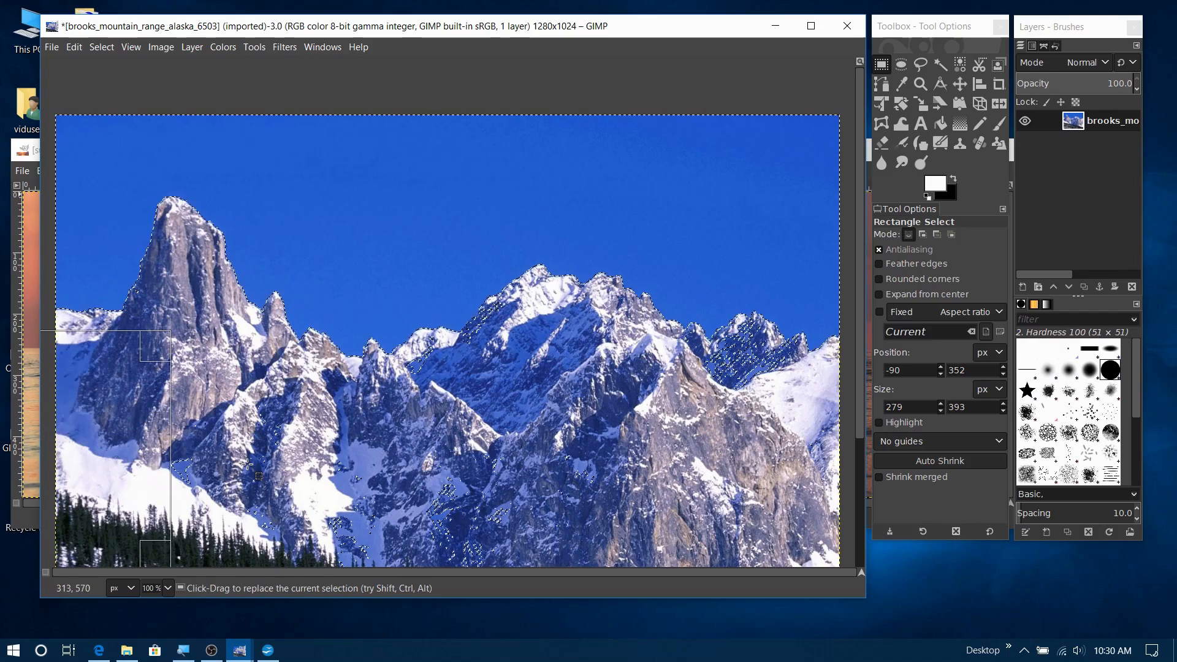
{"action": "left_click", "coordinate": [108, 372]}
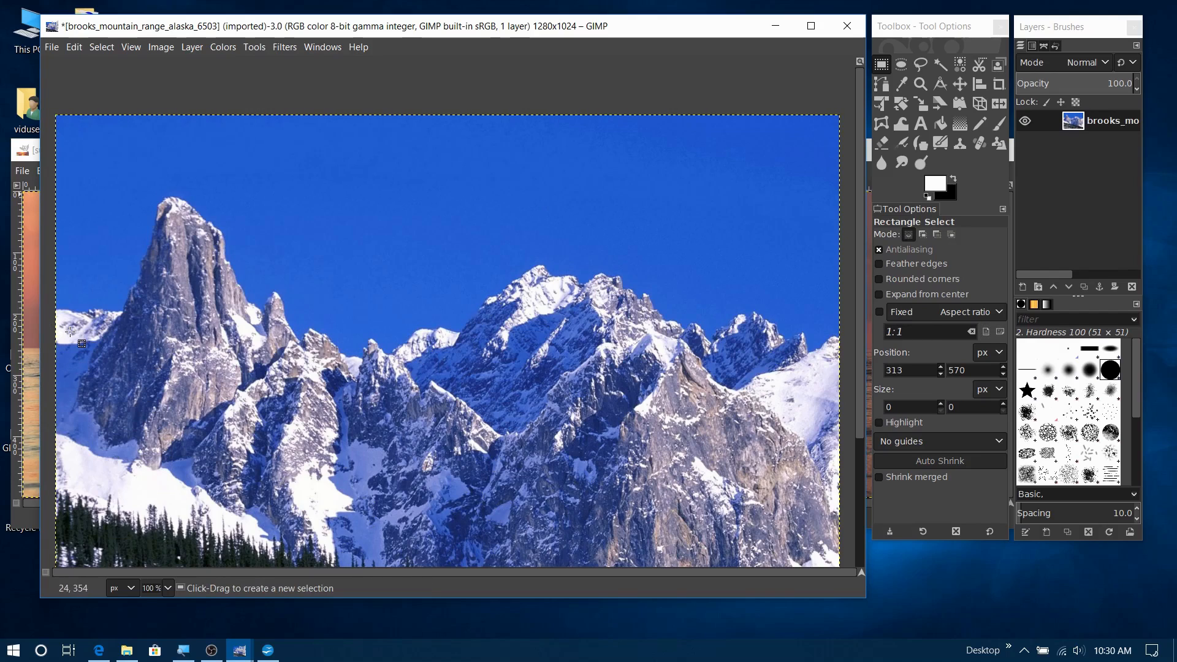
{"action": "key", "text": "ctrl+z"}
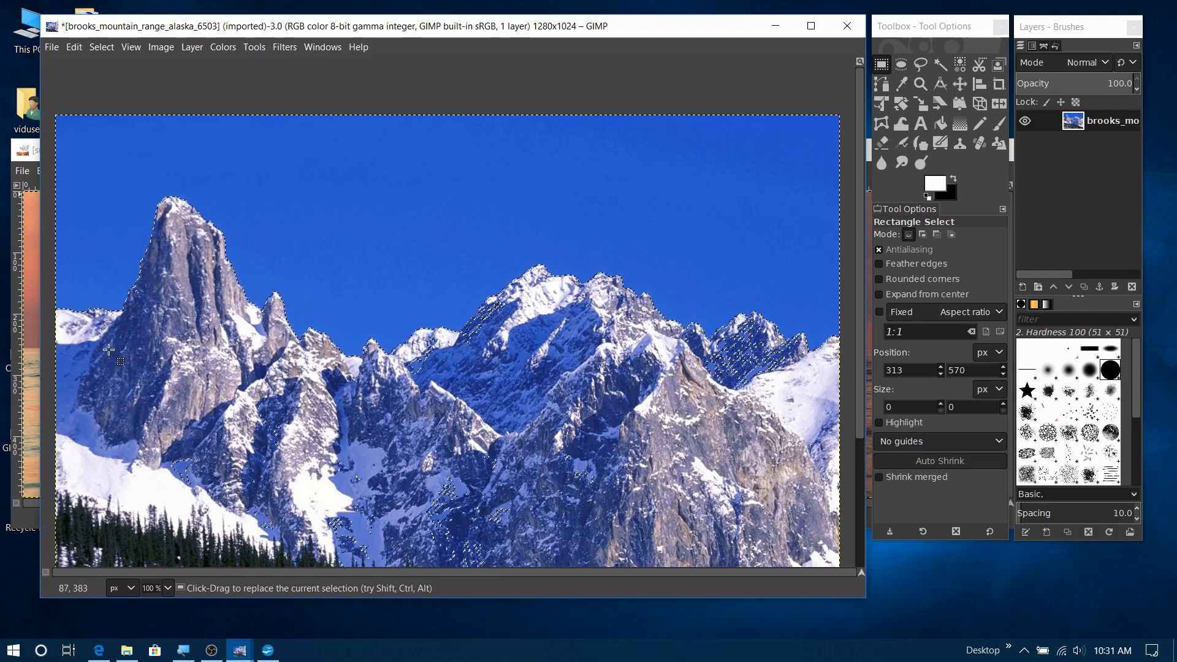
Subtract a 1280 × 765 px rectangle over the lower mountains and forest and a 78 × 56 px rectangle below the snowy ridge
{"action": "key", "text": "ctrl"}
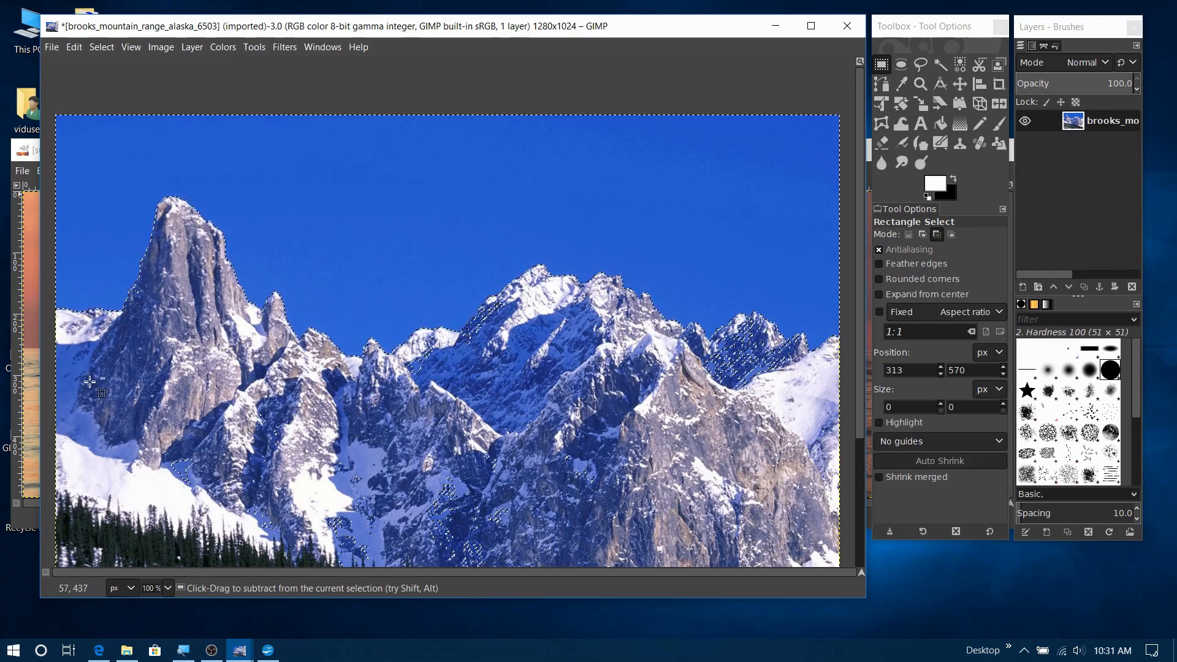
{"action": "left_click_drag", "start_coordinate": [90, 368], "coordinate": [879, 660]}
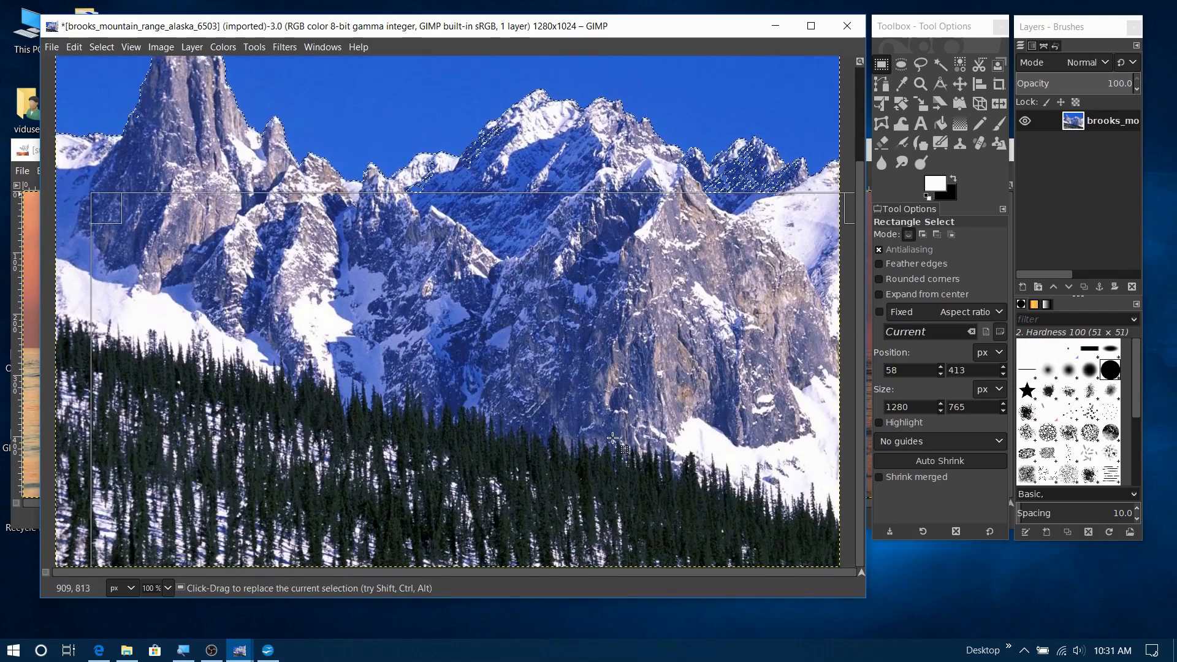
{"action": "scroll", "coordinate": [622, 454], "scroll_direction": "up", "scroll_amount": 3}
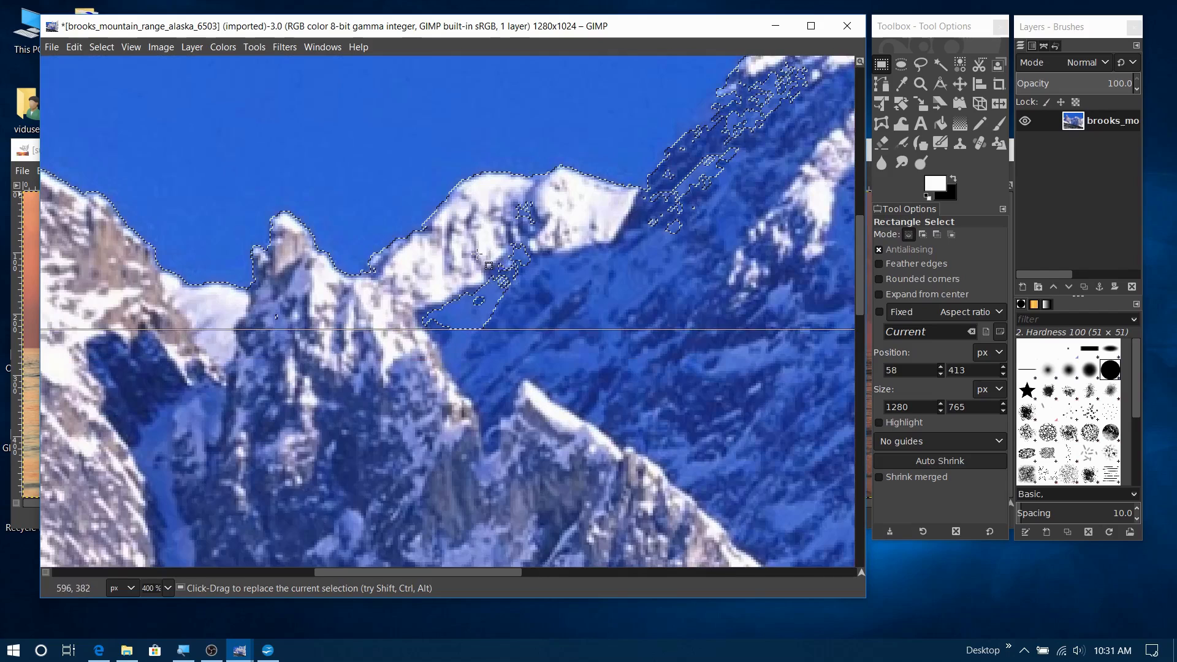
{"action": "key", "text": "ctrl"}
{"action": "left_click_drag", "start_coordinate": [412, 245], "coordinate": [603, 382]}
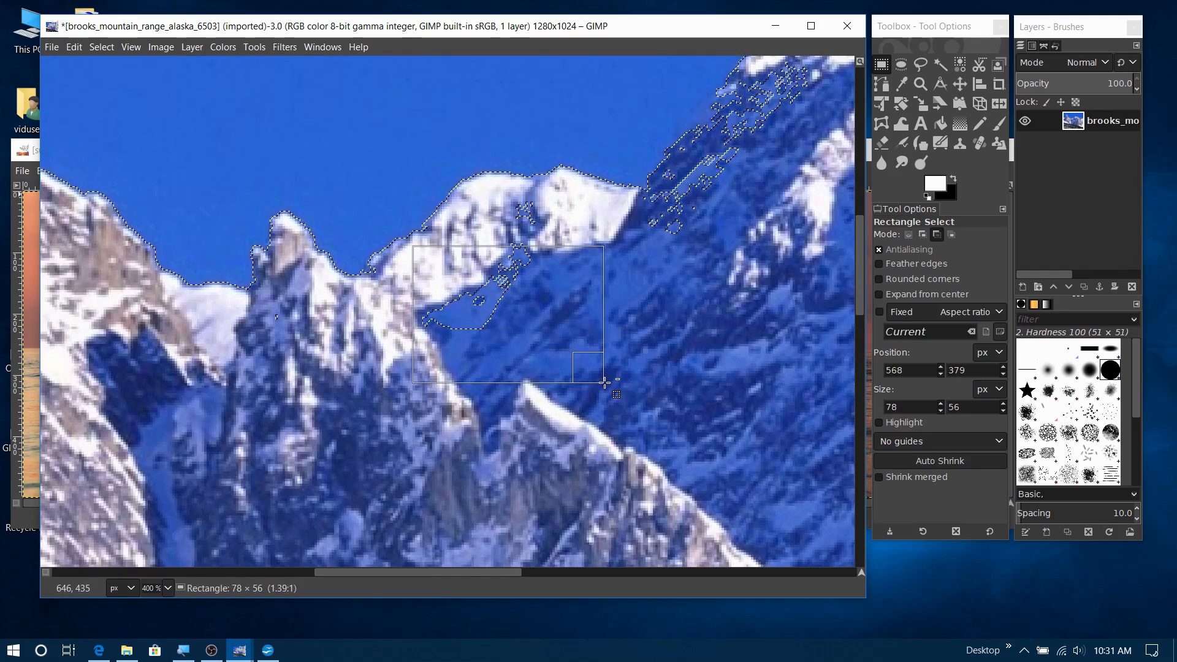
Subtract elliptical areas about 47 × 48 px on the snowy ridge and 61 × 59 px on the dark slope beside it
{"action": "left_click", "coordinate": [901, 64]}
{"action": "left_click_drag", "start_coordinate": [486, 190], "coordinate": [601, 307]}
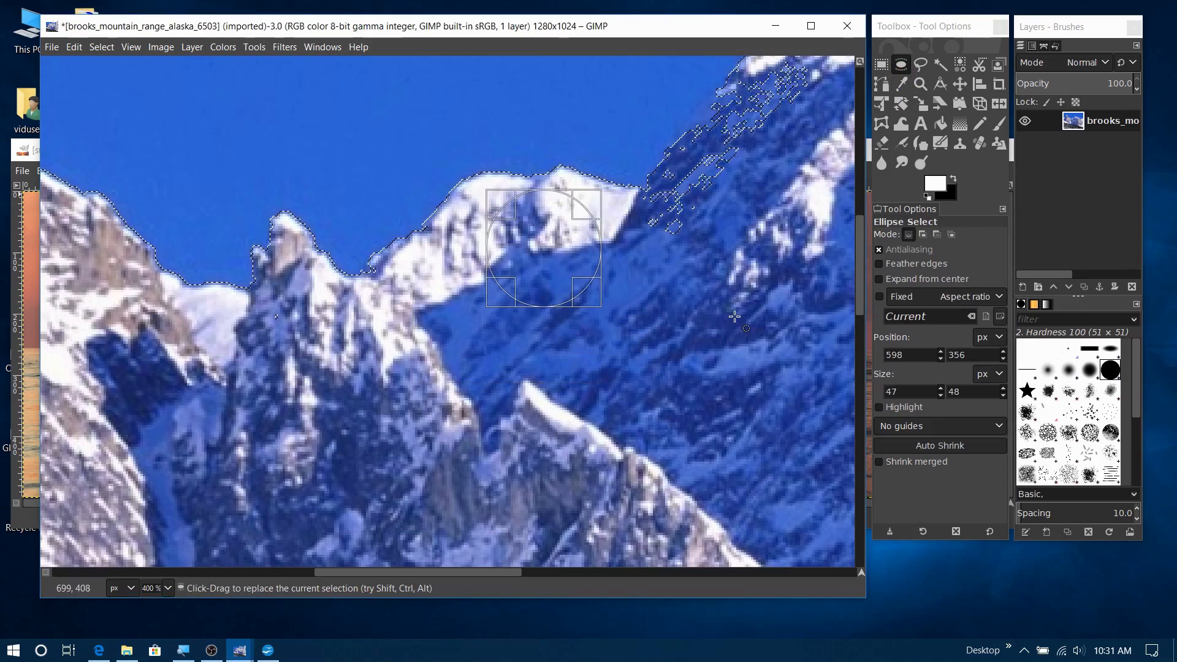
{"action": "left_click_drag", "start_coordinate": [801, 136], "coordinate": [651, 279]}
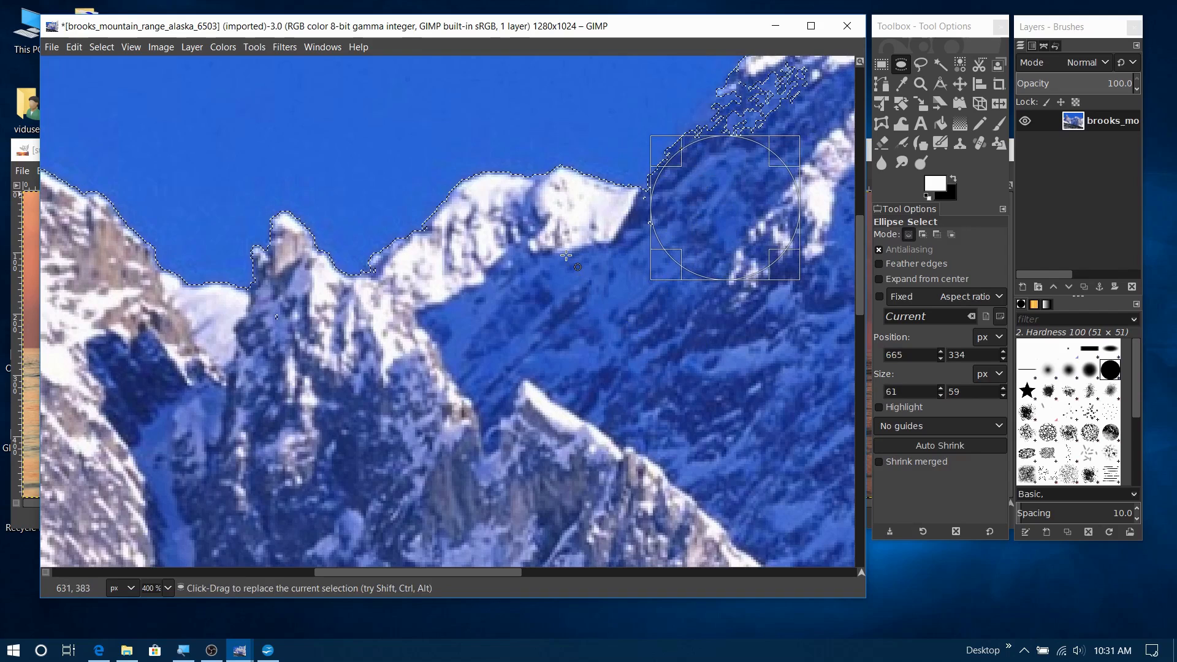
Subtract two elliptical areas on the dark slope, the second about 30 × 54 px, and undo the accidental replacement of the selection
{"action": "left_click_drag", "start_coordinate": [605, 189], "coordinate": [658, 261]}
{"action": "left_click_drag", "start_coordinate": [751, 69], "coordinate": [822, 201]}
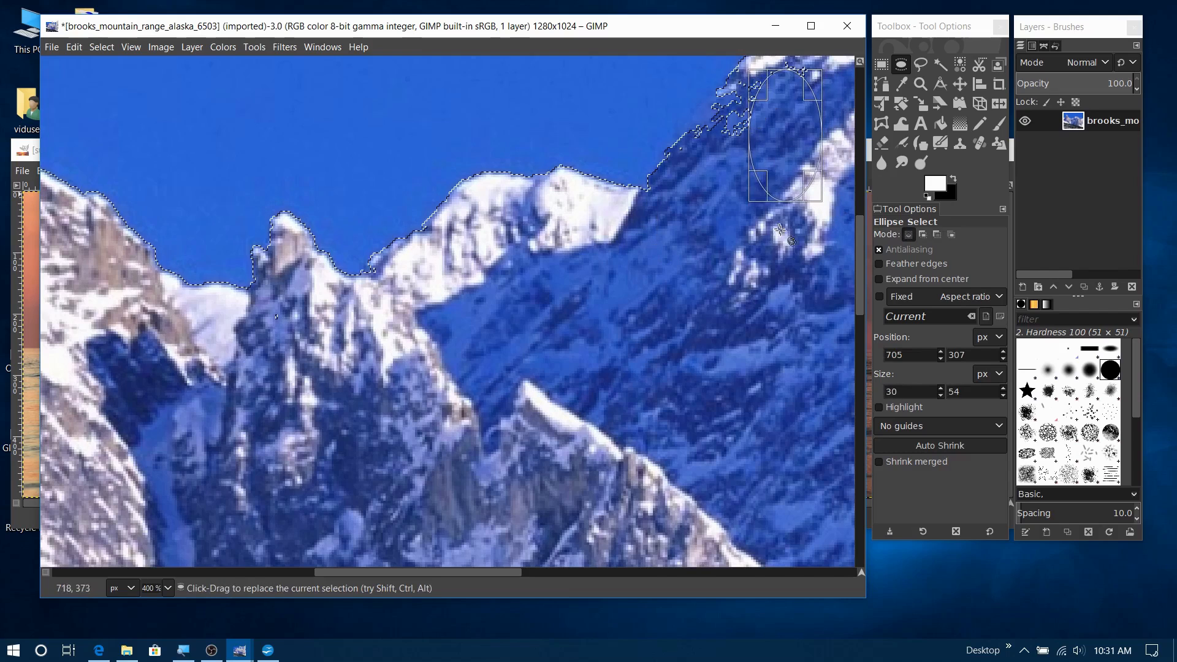
{"action": "left_click_drag", "start_coordinate": [708, 162], "coordinate": [717, 224]}
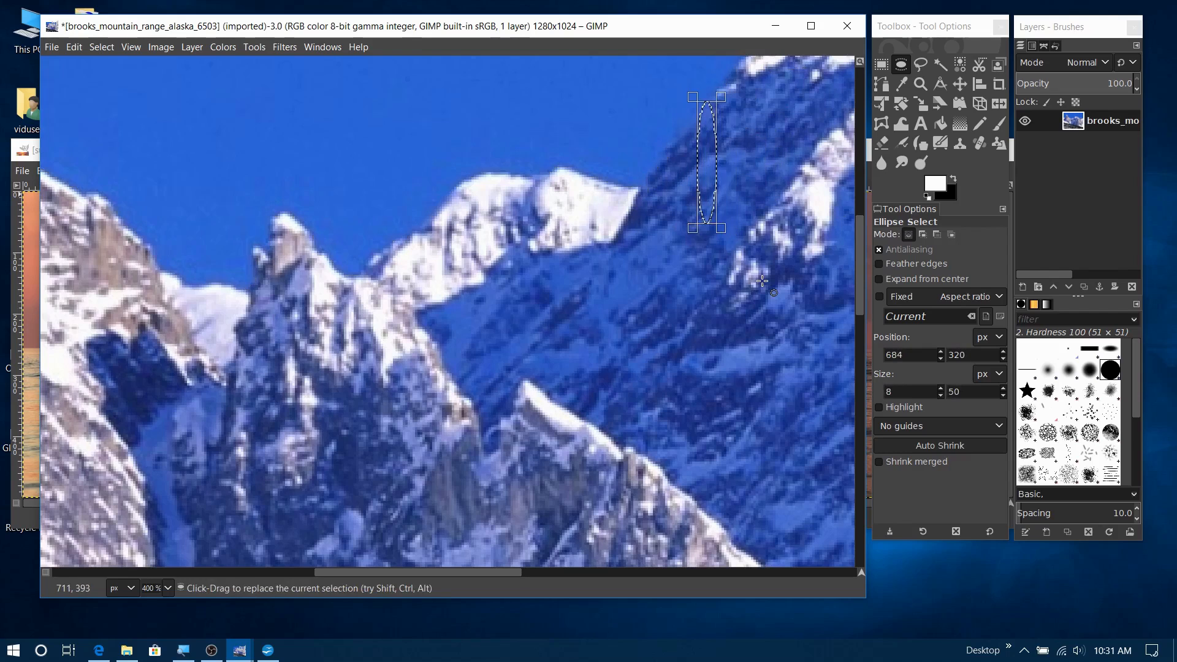
{"action": "left_click", "coordinate": [719, 191]}
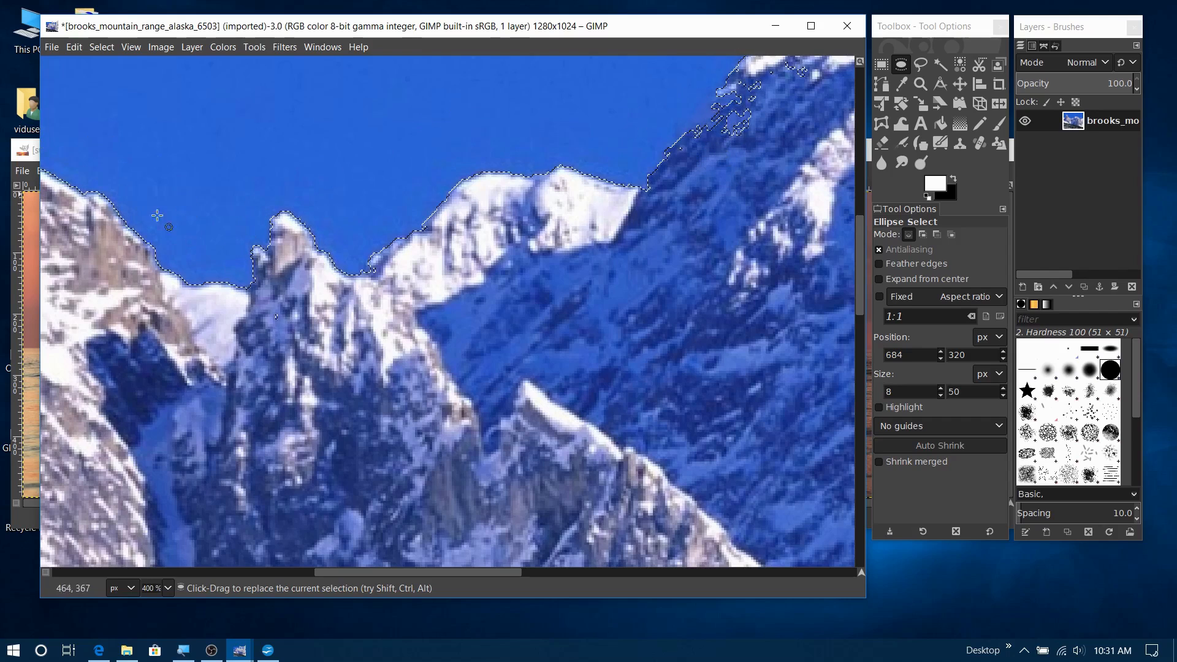
Subtract elliptical areas about 32 × 54 px, 30 × 21 px and 19 × 14 px along the edge of the dark slope from the selection
{"action": "left_click_drag", "start_coordinate": [715, 209], "coordinate": [794, 75]}
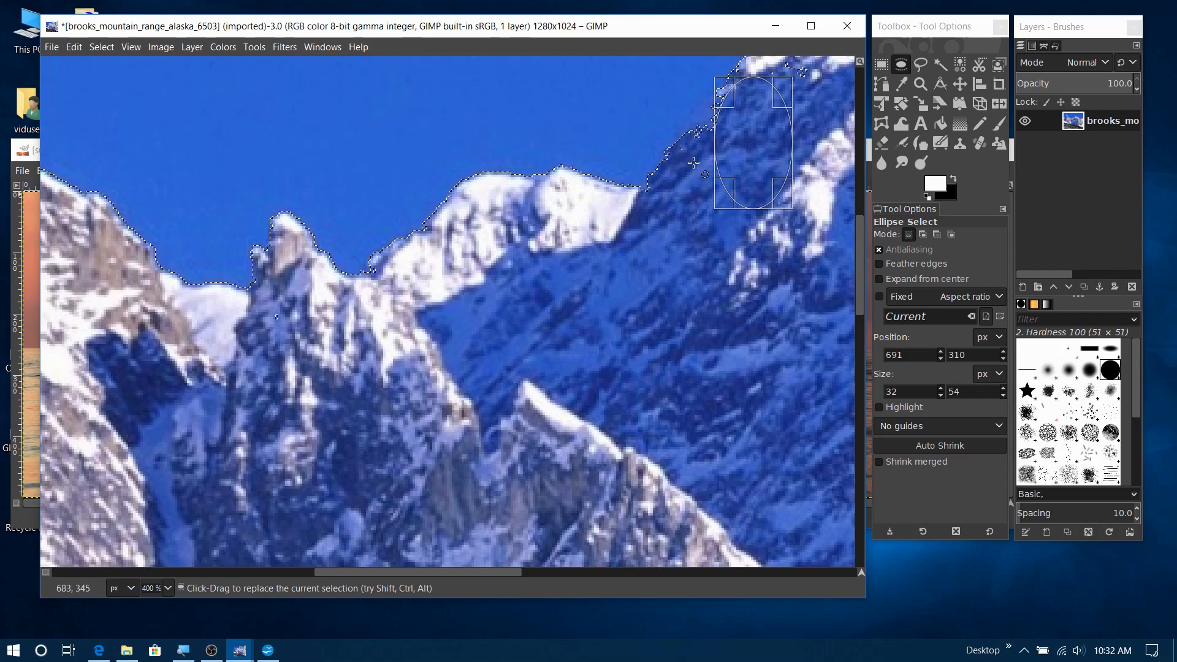
{"action": "left_click_drag", "start_coordinate": [694, 163], "coordinate": [772, 103]}
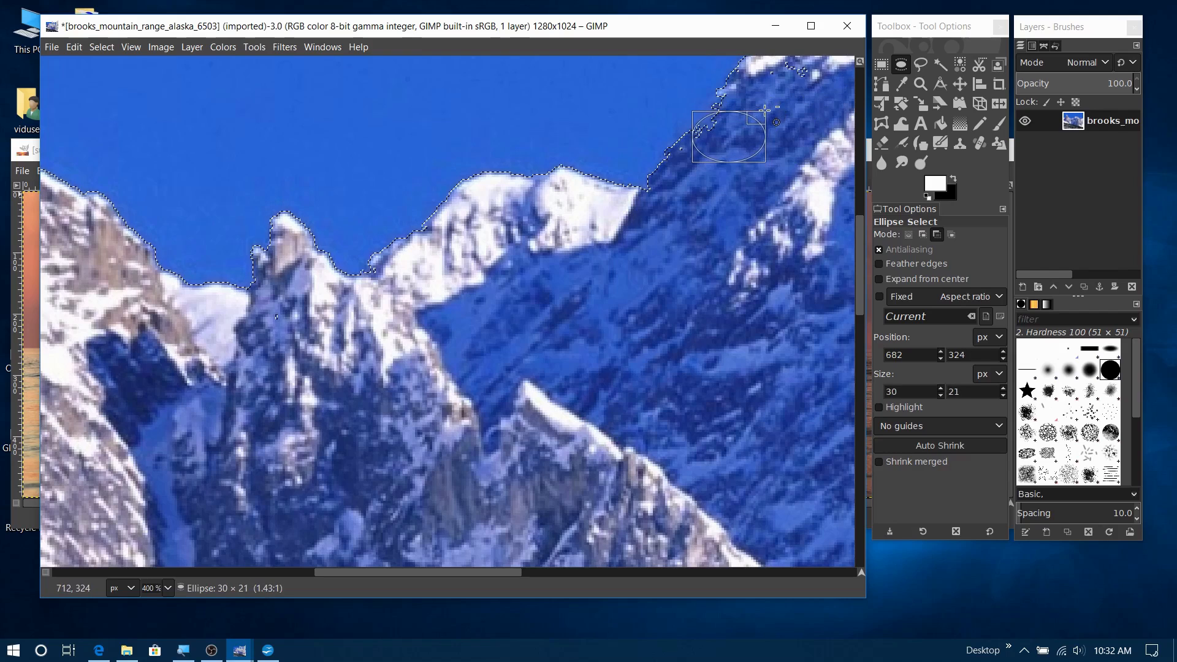
{"action": "left_click_drag", "start_coordinate": [765, 109], "coordinate": [713, 125]}
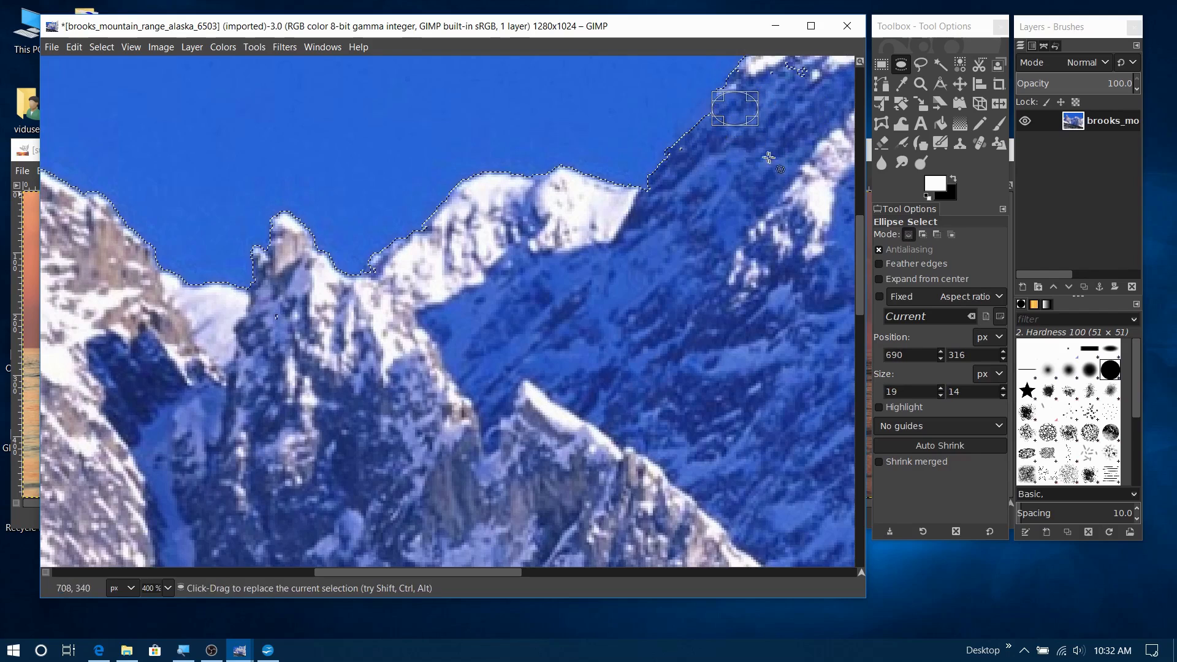
Subtract elliptical areas about 41 × 18 px, 15 × 22 px and 39 × 29 px on the snowy flank and summit above the dark slope
{"action": "left_click_drag", "start_coordinate": [437, 574], "coordinate": [505, 577]}
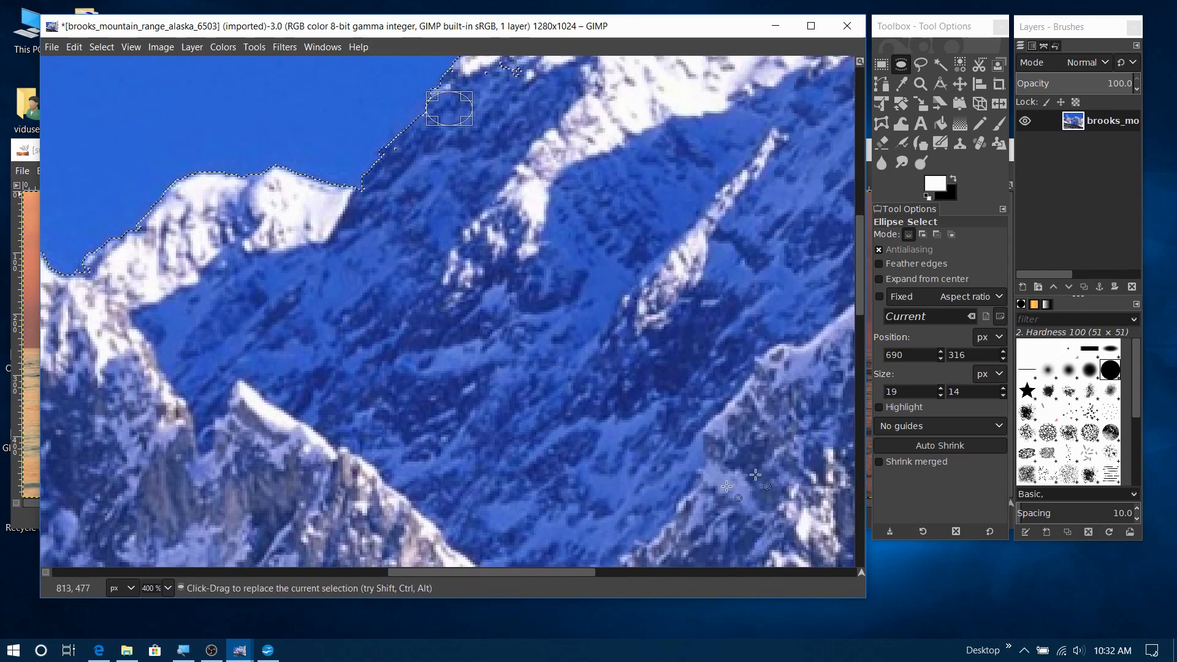
{"action": "left_click_drag", "start_coordinate": [863, 295], "coordinate": [869, 231]}
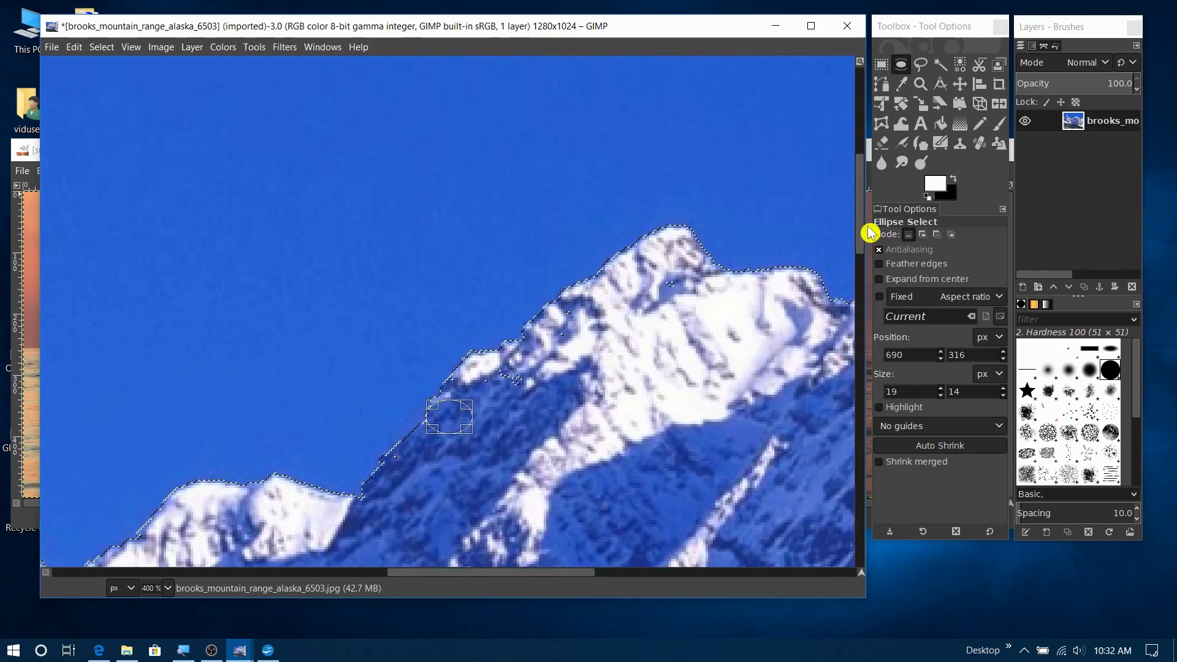
{"action": "left_click_drag", "start_coordinate": [471, 366], "coordinate": [570, 409]}
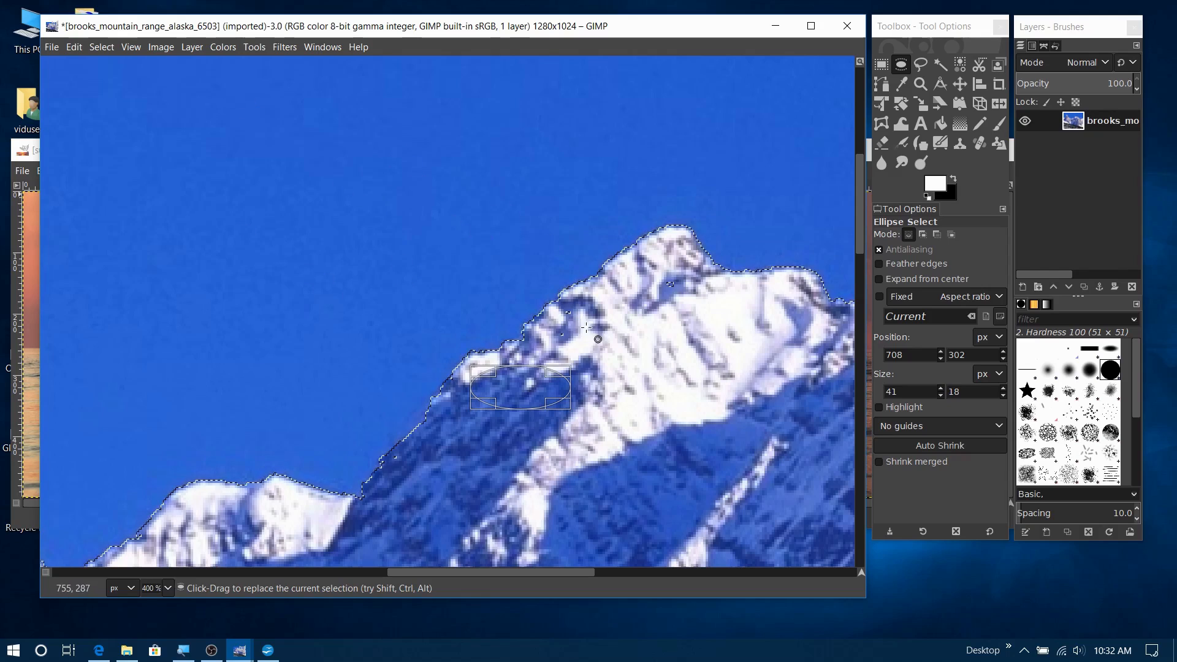
{"action": "left_click_drag", "start_coordinate": [554, 310], "coordinate": [591, 362]}
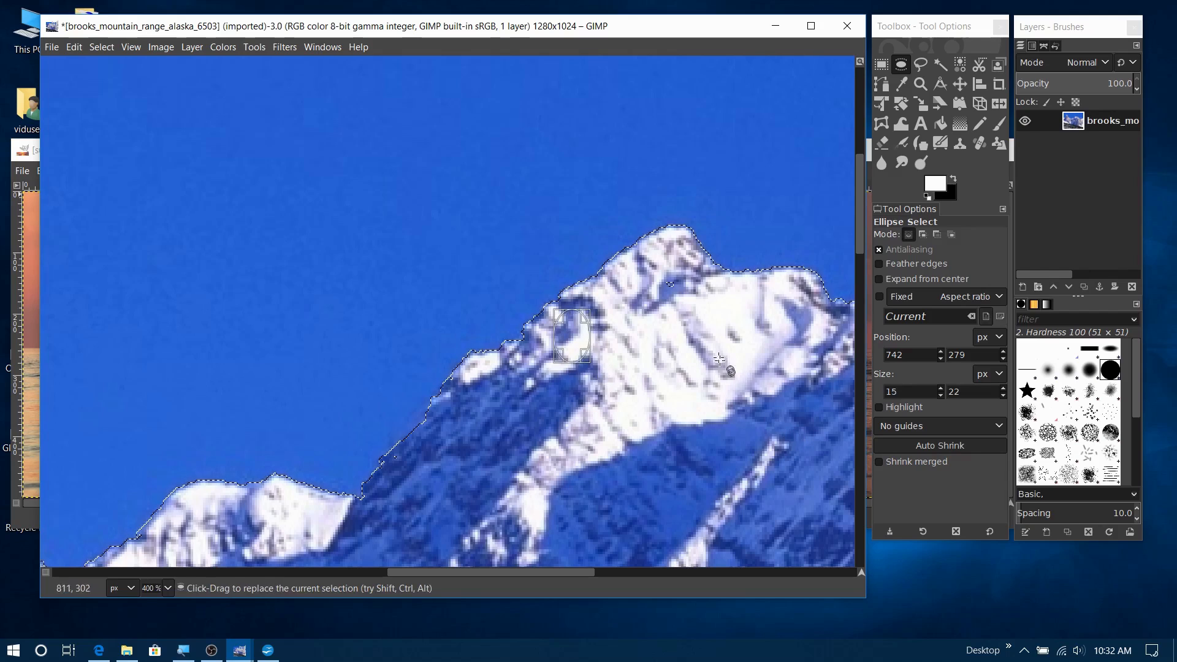
{"action": "left_click_drag", "start_coordinate": [630, 265], "coordinate": [725, 335]}
Subtract rectangles about 57 × 90 px and 211 × 72 px over the dark slopes below the right-hand peaks from the selection
{"action": "key", "text": "1"}
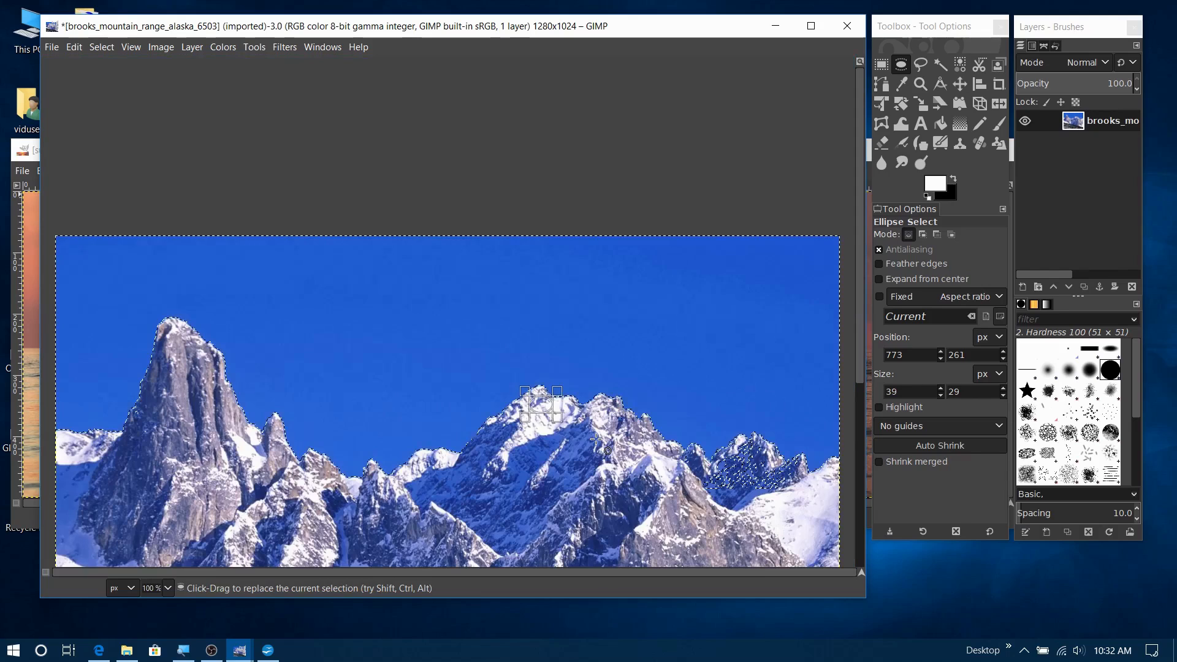
{"action": "scroll", "coordinate": [643, 396], "scroll_direction": "down", "scroll_amount": 3}
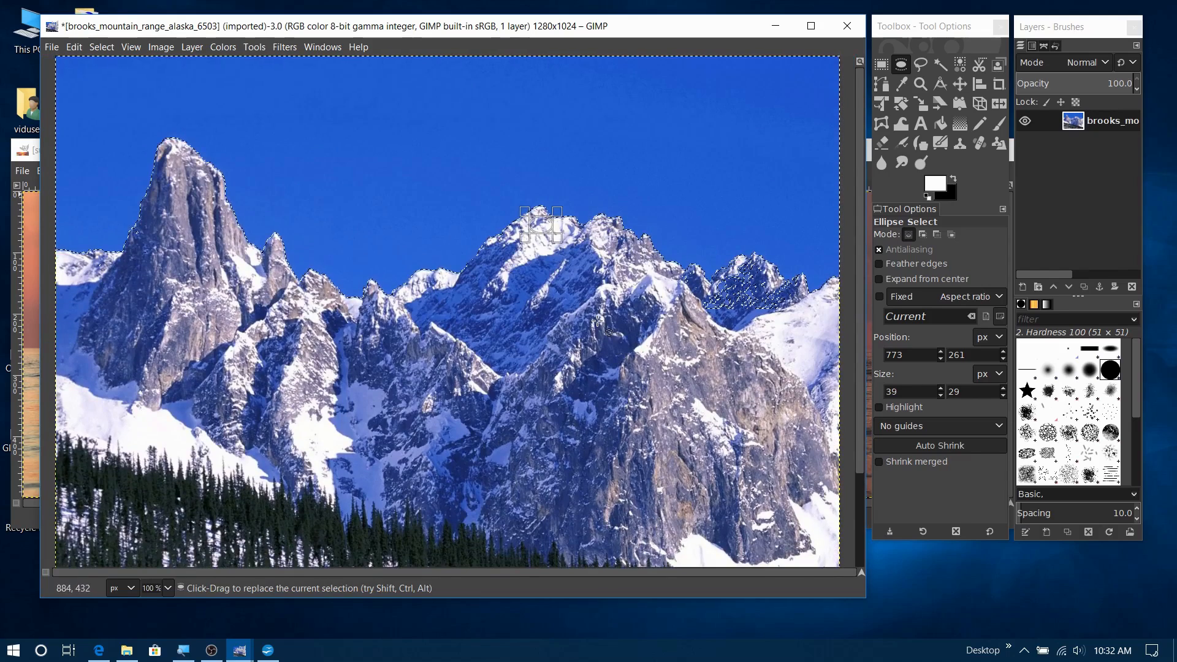
{"action": "left_click", "coordinate": [881, 64]}
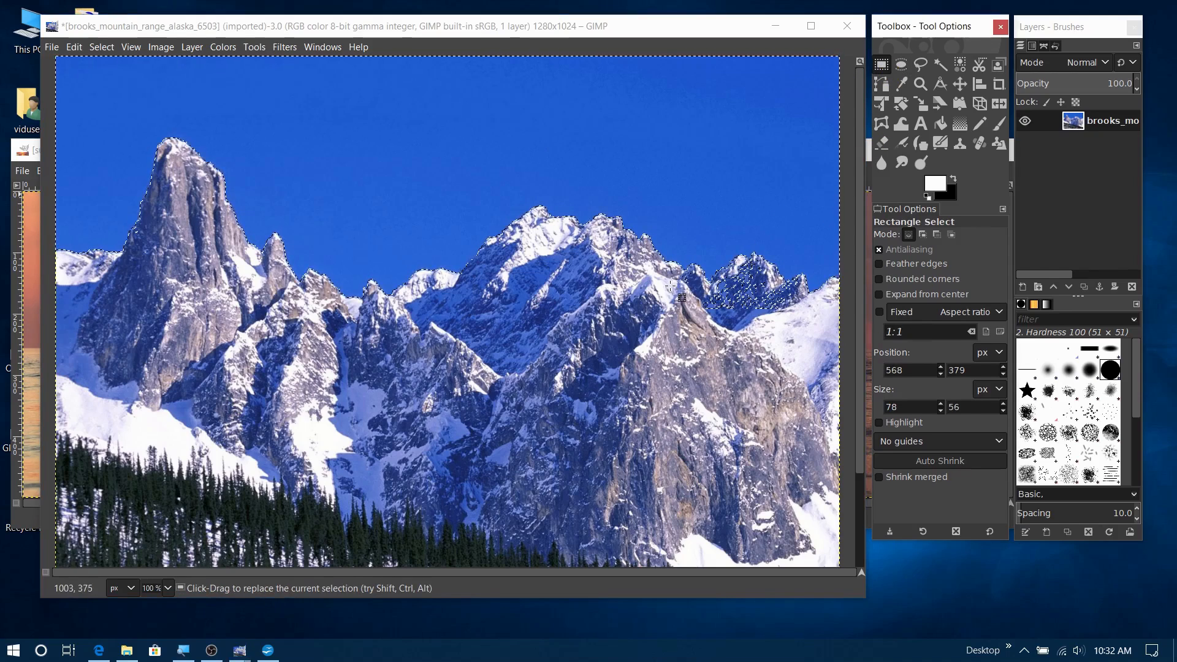
{"action": "left_click_drag", "start_coordinate": [667, 279], "coordinate": [702, 335]}
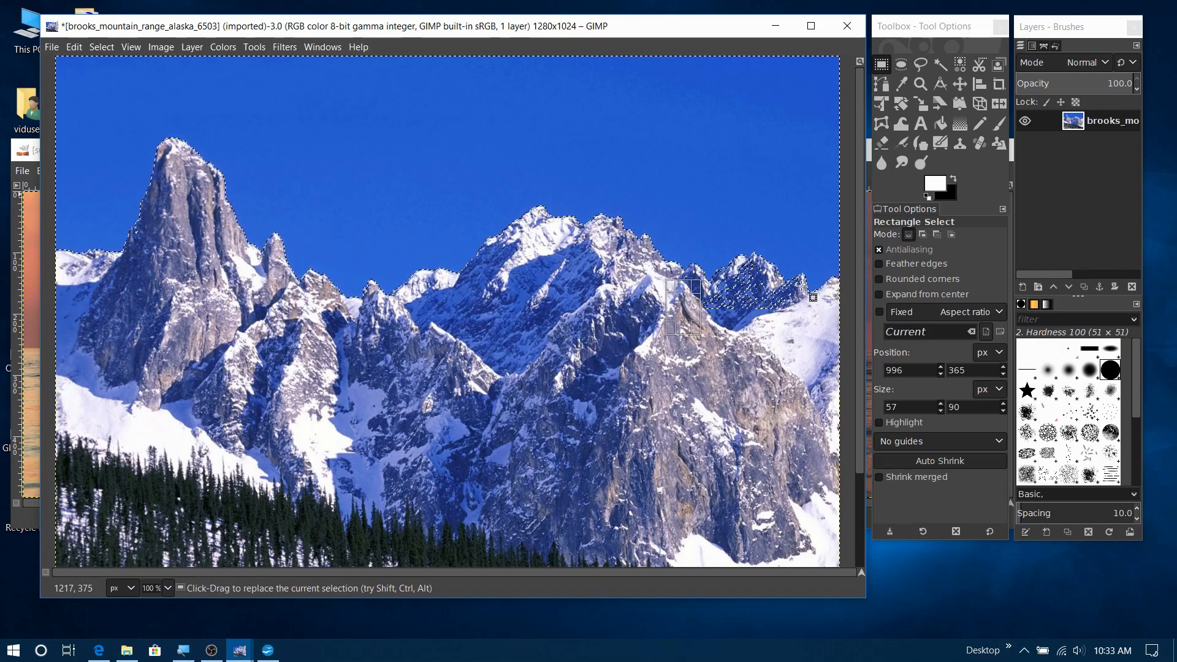
{"action": "left_click_drag", "start_coordinate": [803, 287], "coordinate": [673, 331]}
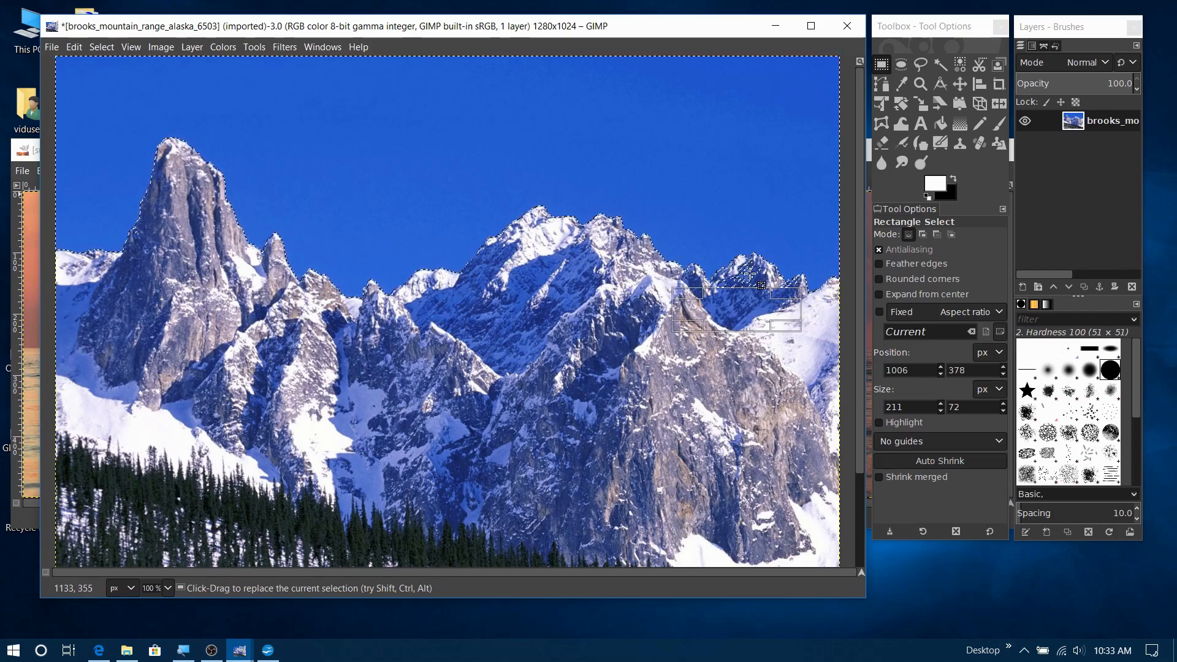
Subtract three elliptical areas over the dark right-hand peak from the selection, including ones about 84 × 55 px and 36 × 24 px
{"action": "key", "text": "4"}
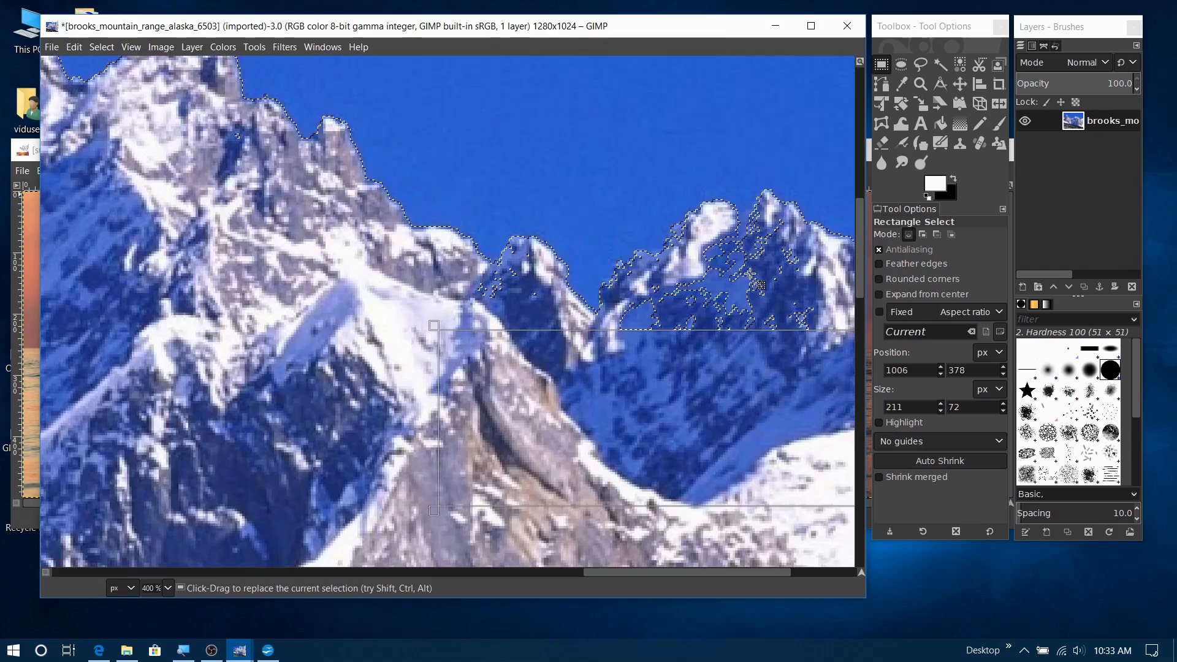
{"action": "left_click", "coordinate": [900, 67]}
{"action": "left_click_drag", "start_coordinate": [631, 374], "coordinate": [836, 243]}
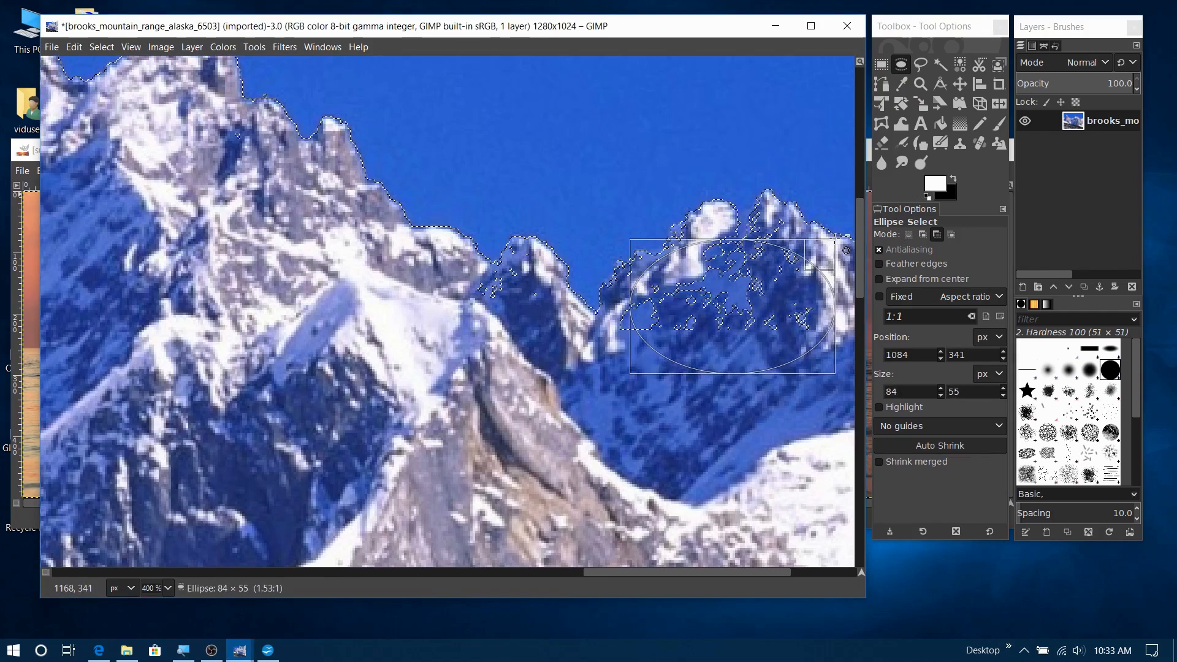
{"action": "left_click_drag", "start_coordinate": [835, 239], "coordinate": [835, 239]}
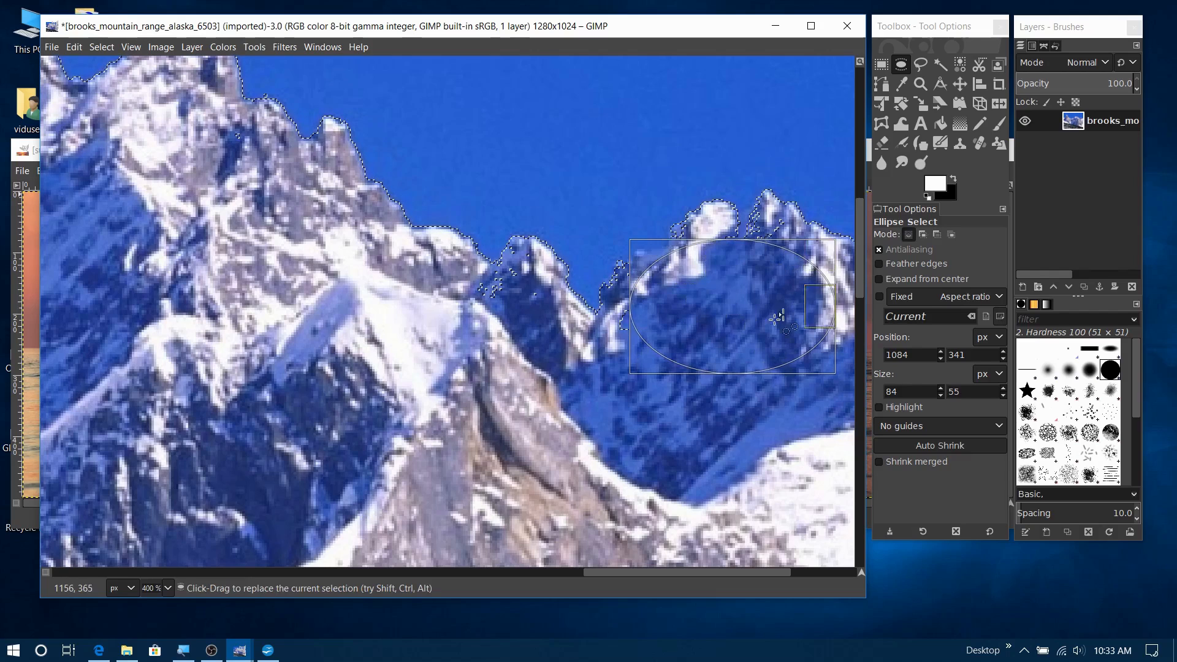
{"action": "left_click_drag", "start_coordinate": [594, 371], "coordinate": [791, 213]}
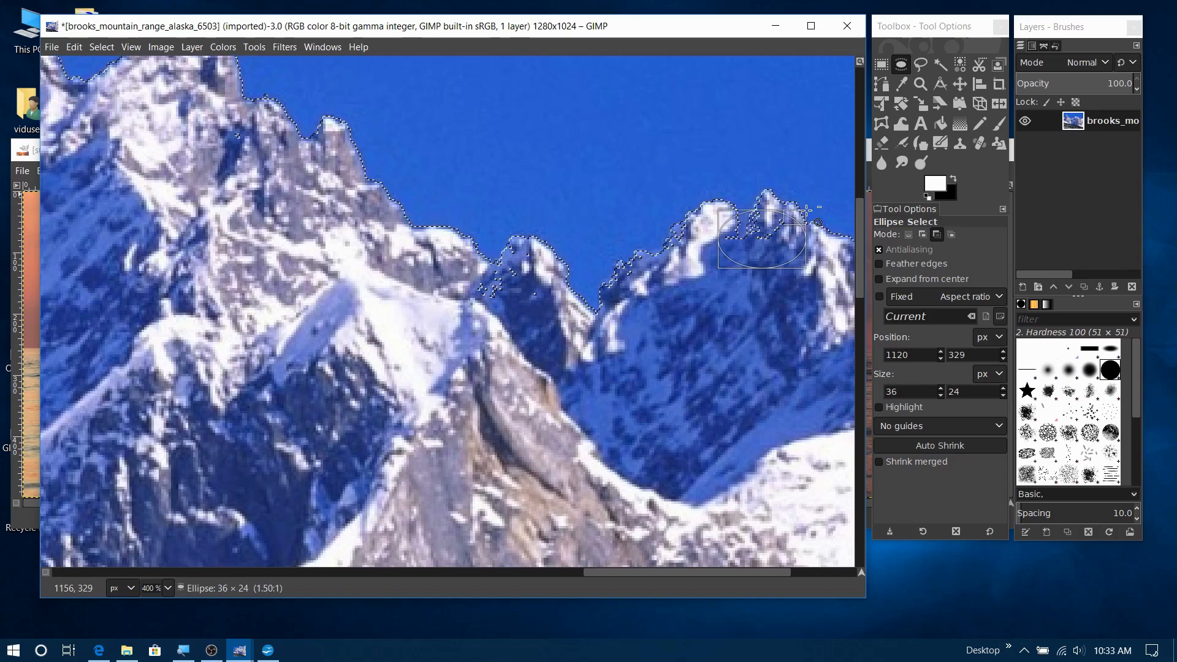
{"action": "left_click_drag", "start_coordinate": [806, 210], "coordinate": [806, 211]}
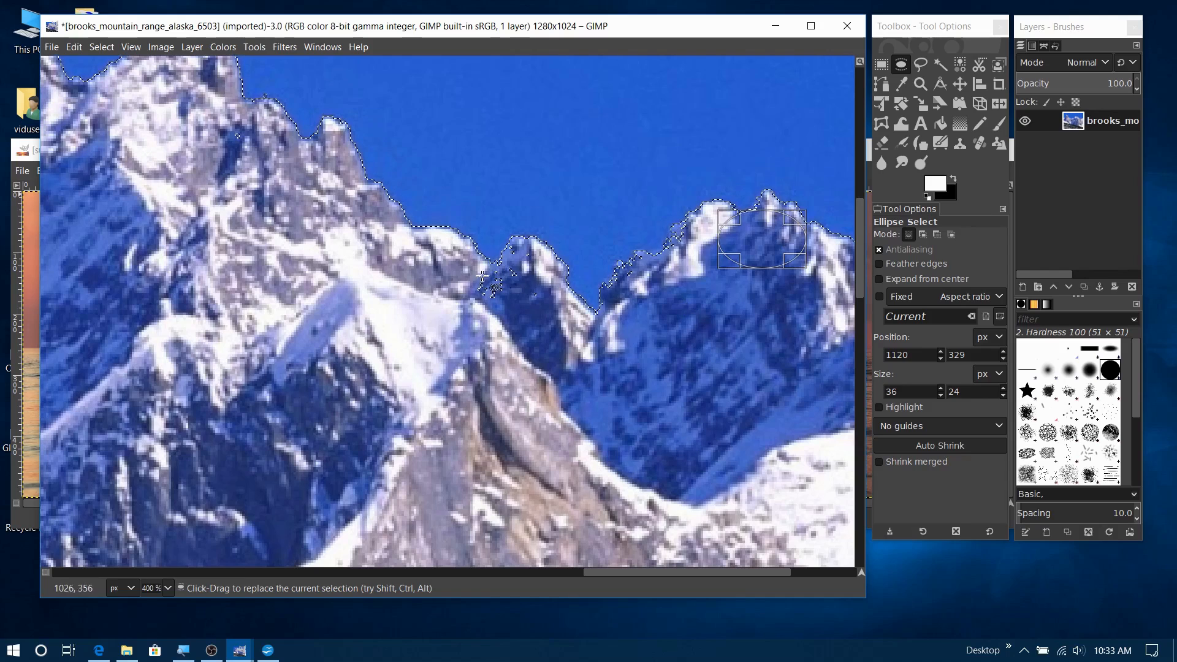
Subtract ellipses about 36 × 20 px and 18 × 43 px on the small peak and 30 × 14 px and 4 × 31 px beside the rightmost spire
{"action": "left_click_drag", "start_coordinate": [467, 267], "coordinate": [502, 305], "text": "ctrl"}
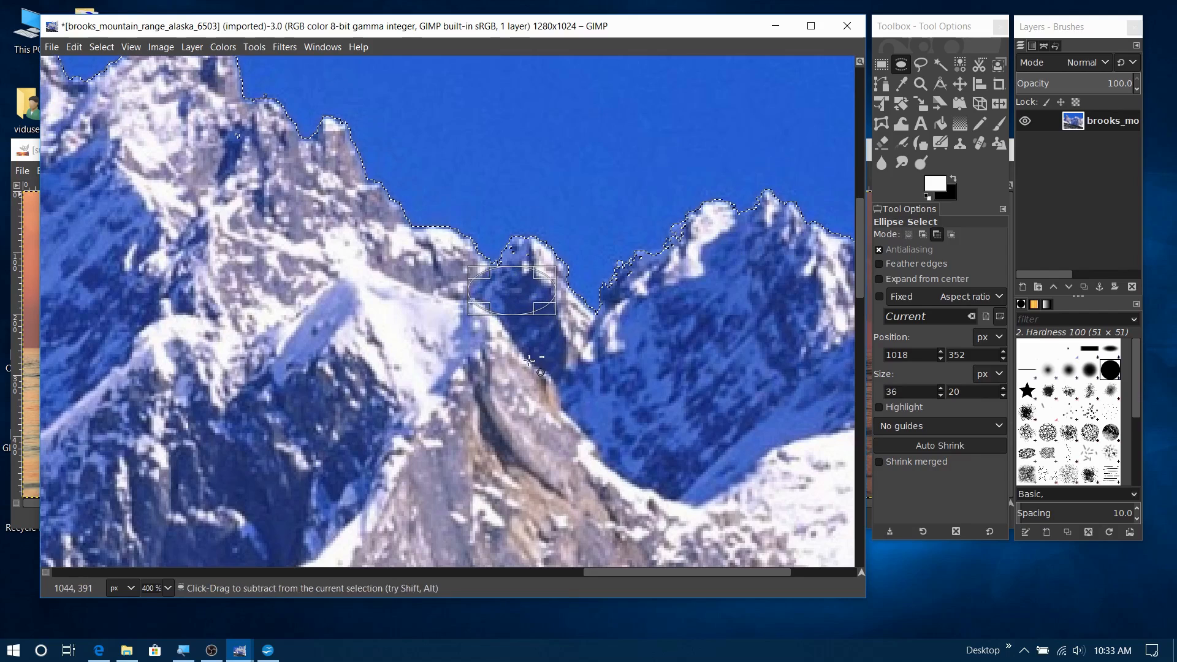
{"action": "left_click_drag", "start_coordinate": [500, 347], "coordinate": [544, 240]}
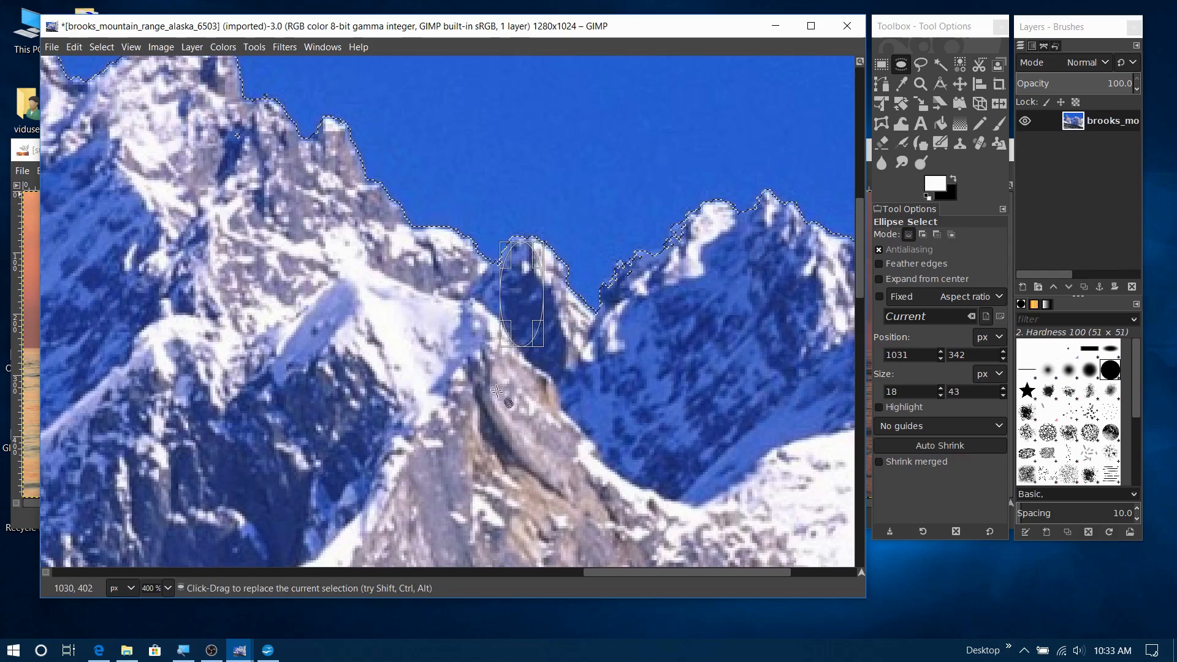
{"action": "left_click_drag", "start_coordinate": [620, 574], "coordinate": [727, 577]}
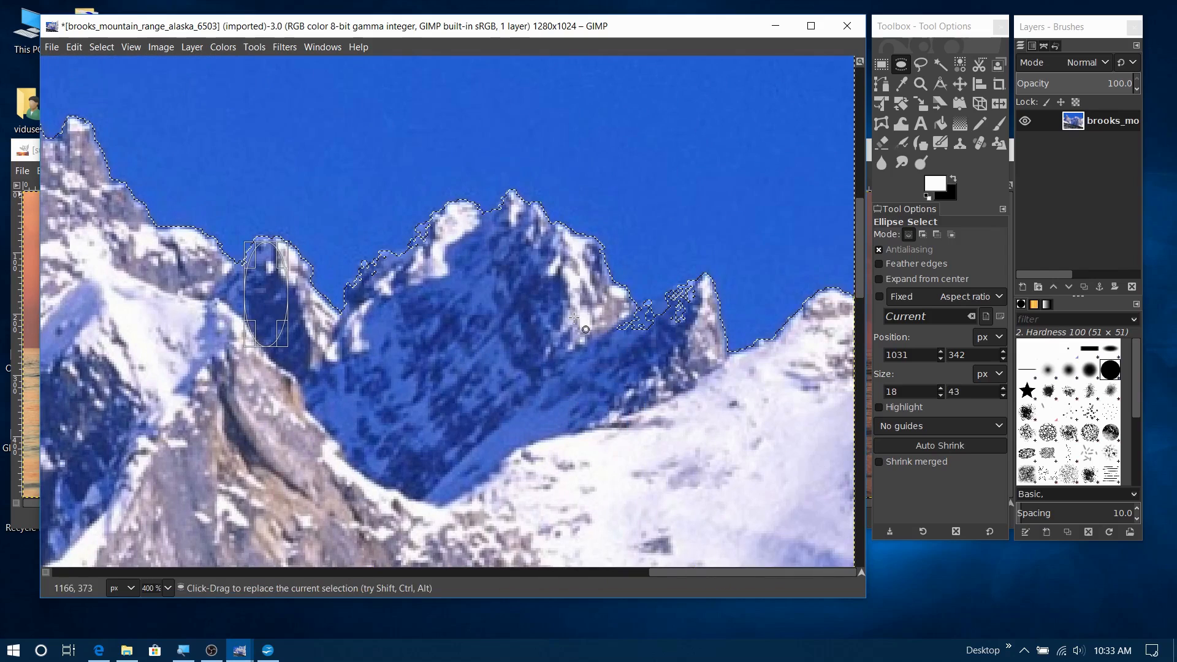
{"action": "left_click_drag", "start_coordinate": [595, 313], "coordinate": [669, 347]}
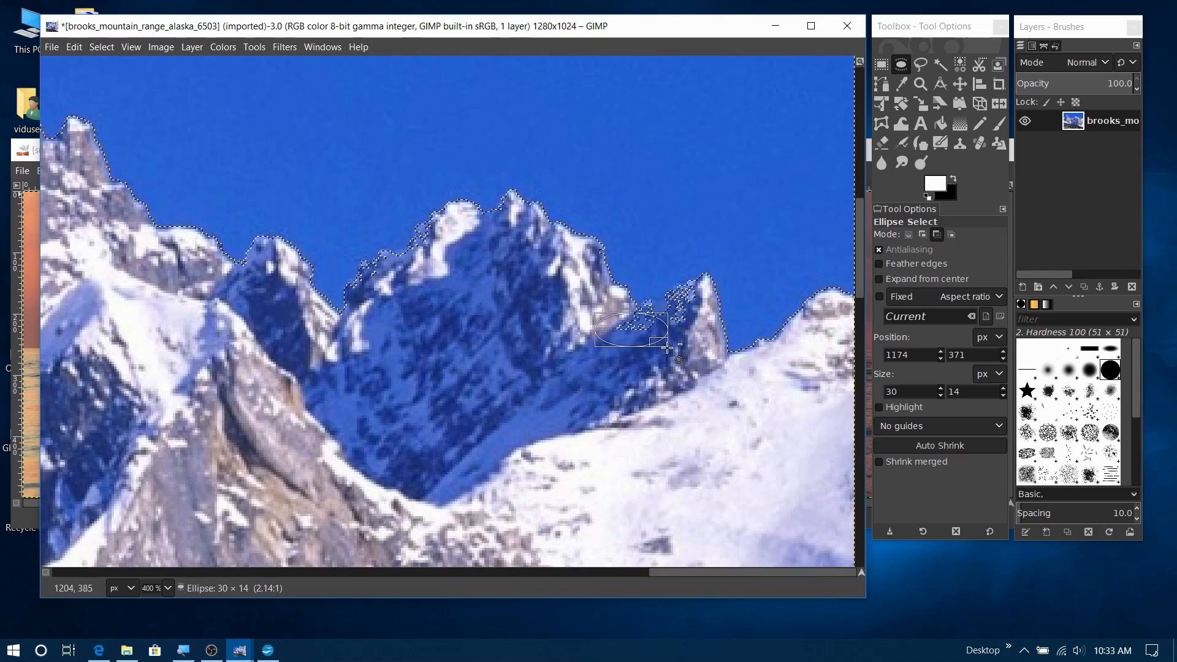
{"action": "left_click_drag", "start_coordinate": [642, 382], "coordinate": [651, 309]}
Subtract elliptical areas about 84 × 38 px and 27 × 54 px on the left side of the tall rock tower from the selection
{"action": "left_click_drag", "start_coordinate": [671, 577], "coordinate": [24, 576]}
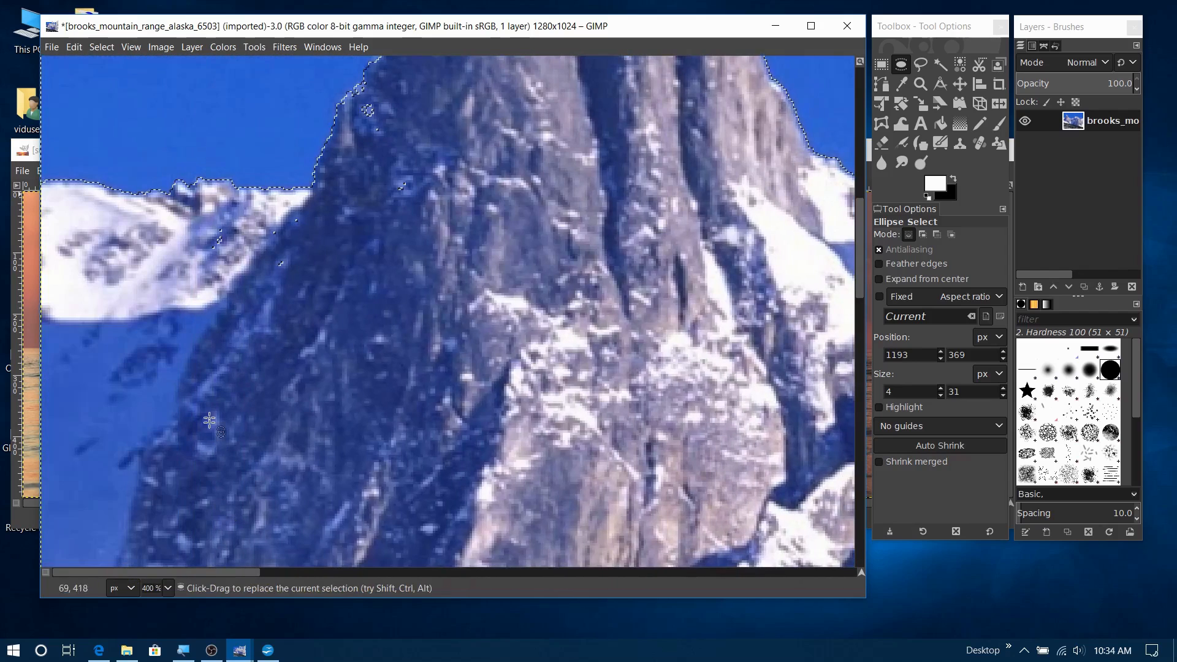
{"action": "left_click_drag", "start_coordinate": [193, 210], "coordinate": [399, 302]}
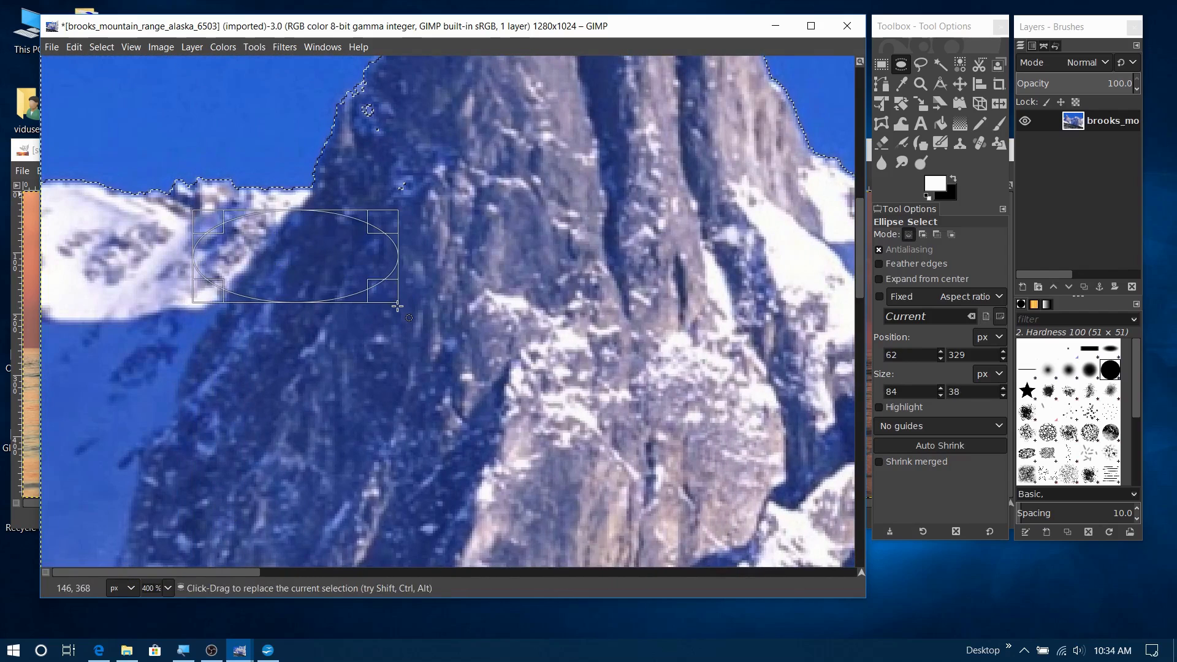
{"action": "left_click_drag", "start_coordinate": [419, 85], "coordinate": [352, 217]}
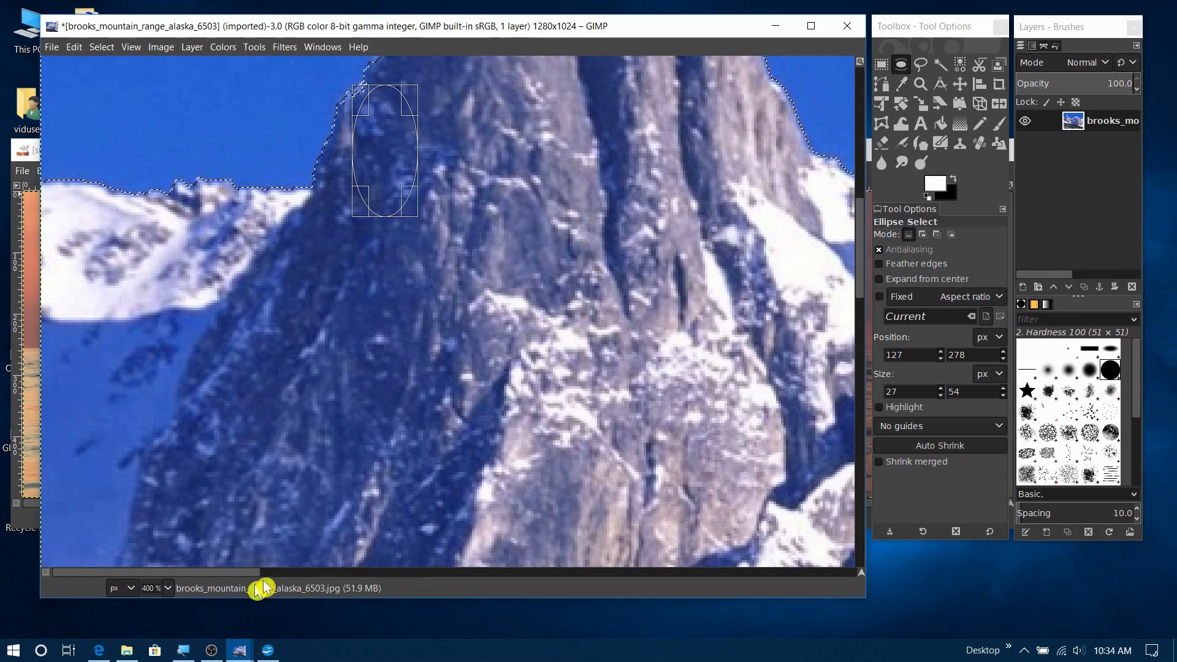
Add an alpha channel to the mountain photo layer and delete the selected sky
{"action": "left_click_drag", "start_coordinate": [860, 272], "coordinate": [867, 572]}
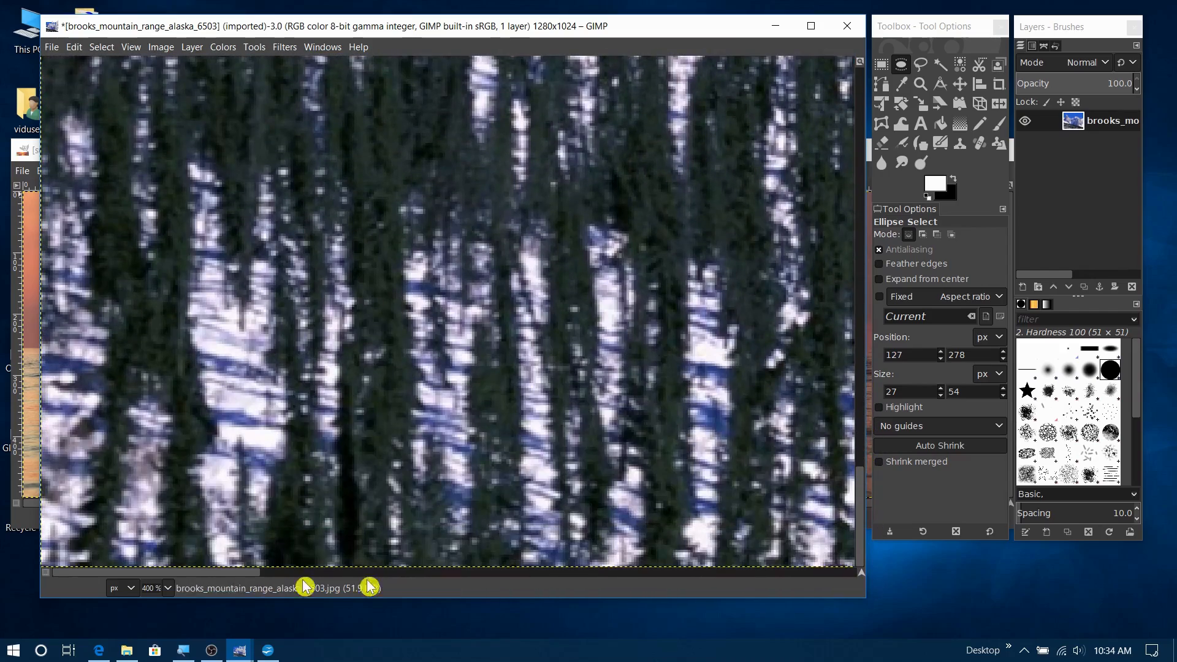
{"action": "left_click_drag", "start_coordinate": [179, 576], "coordinate": [853, 575]}
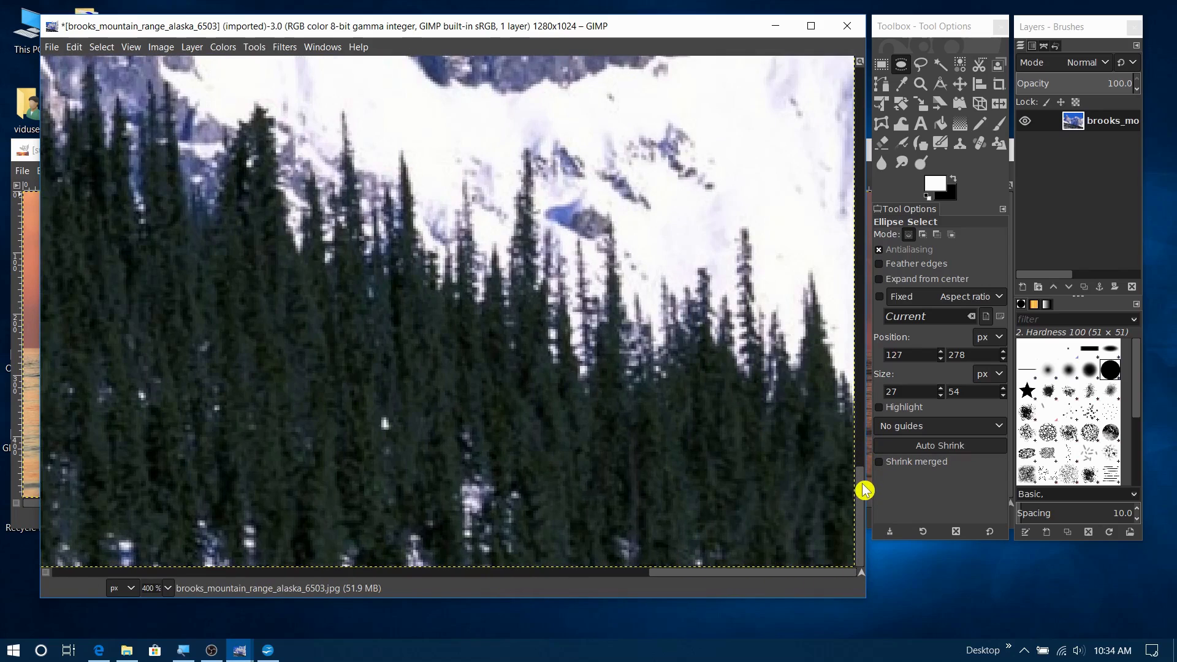
{"action": "key", "text": "1"}
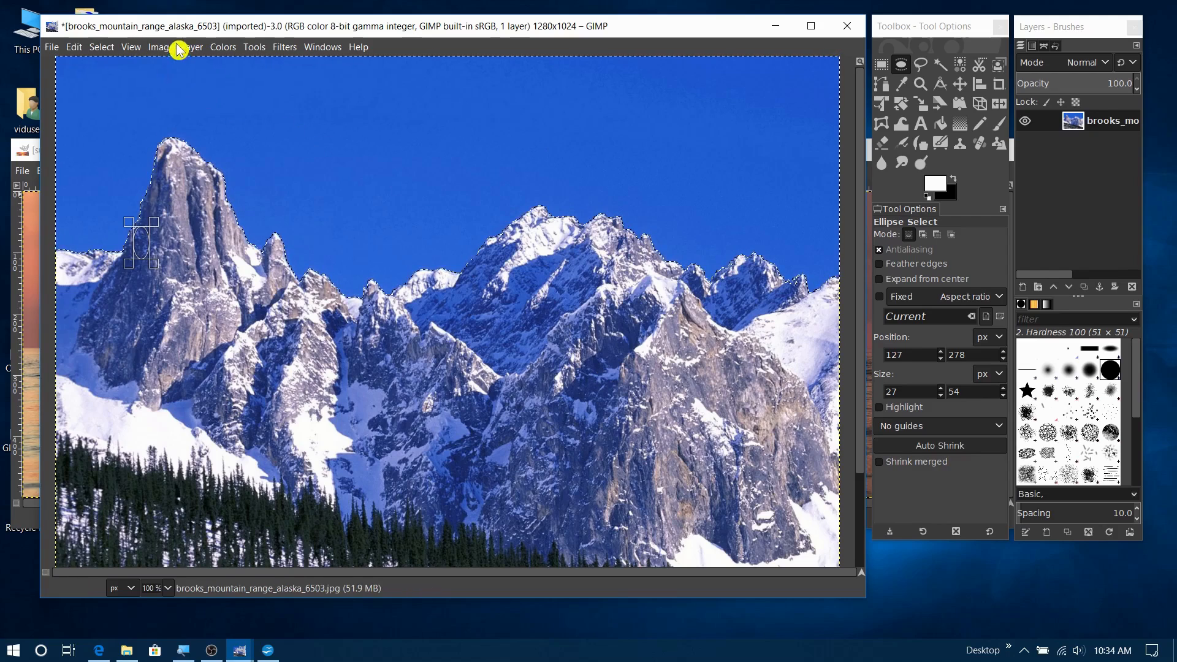
{"action": "left_click", "coordinate": [195, 47]}
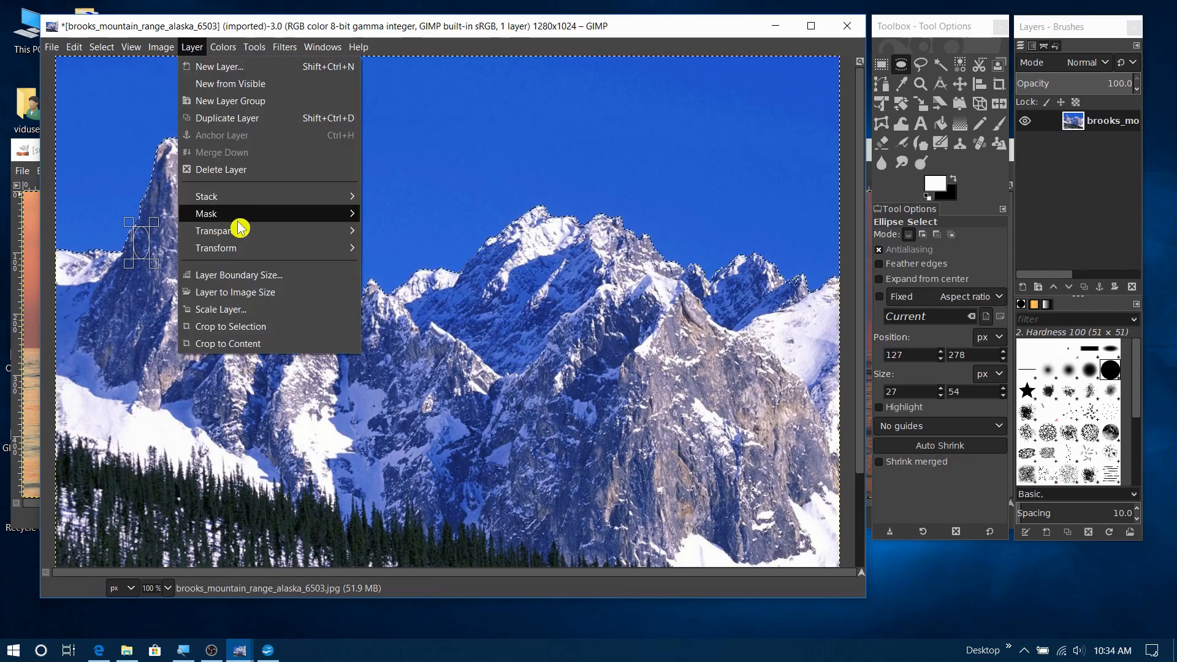
{"action": "left_click", "coordinate": [187, 47]}
{"action": "left_click", "coordinate": [186, 46]}
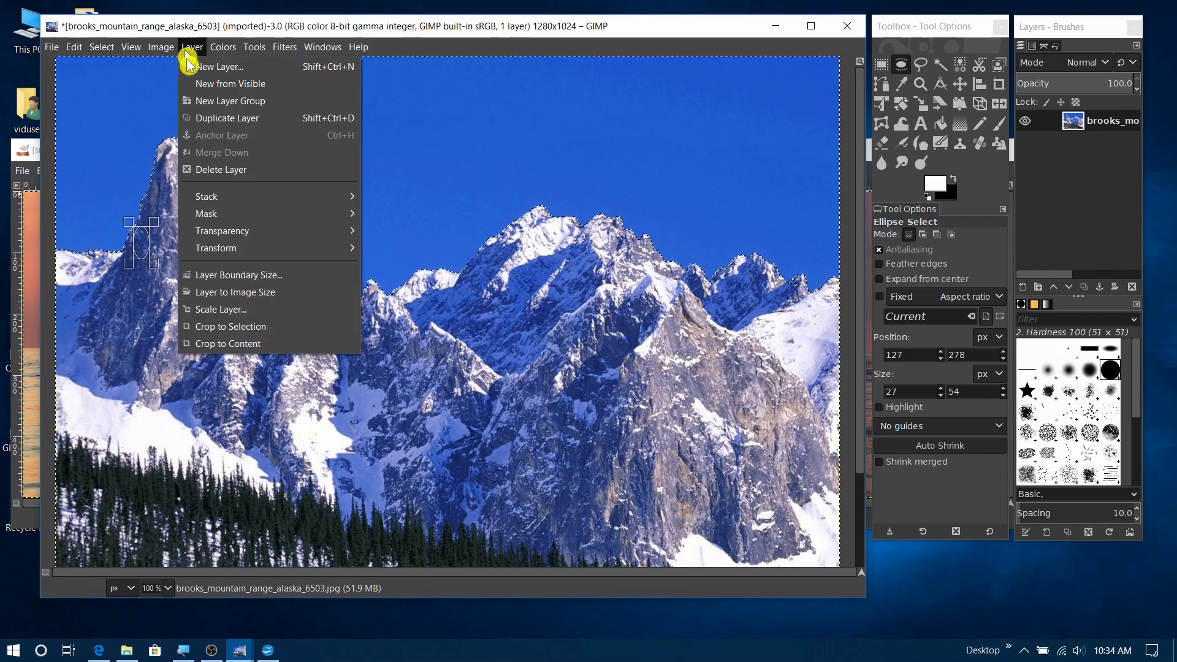
{"action": "mouse_move", "coordinate": [210, 233]}
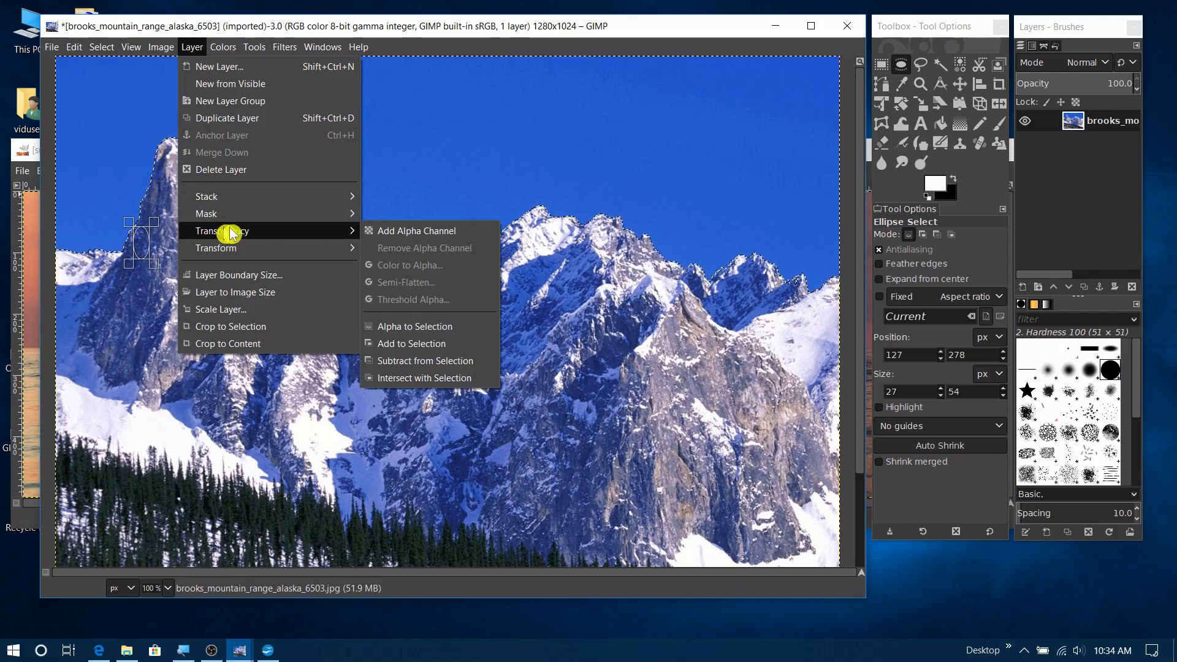
{"action": "left_click", "coordinate": [401, 231]}
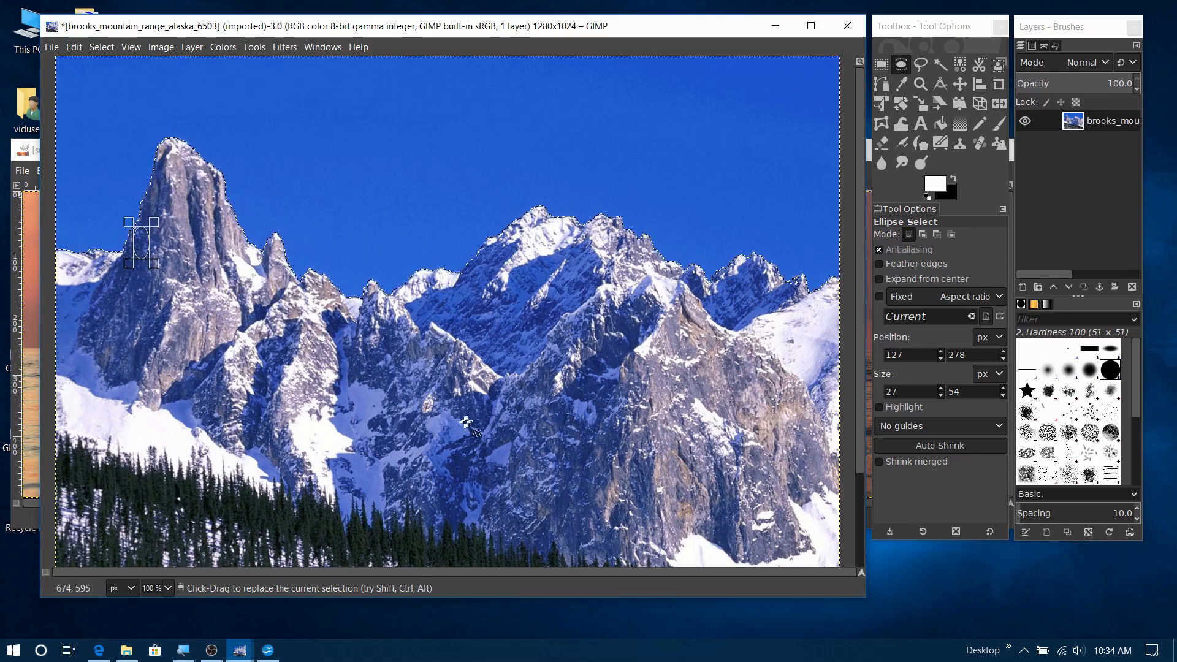
{"action": "key", "text": "Delete"}
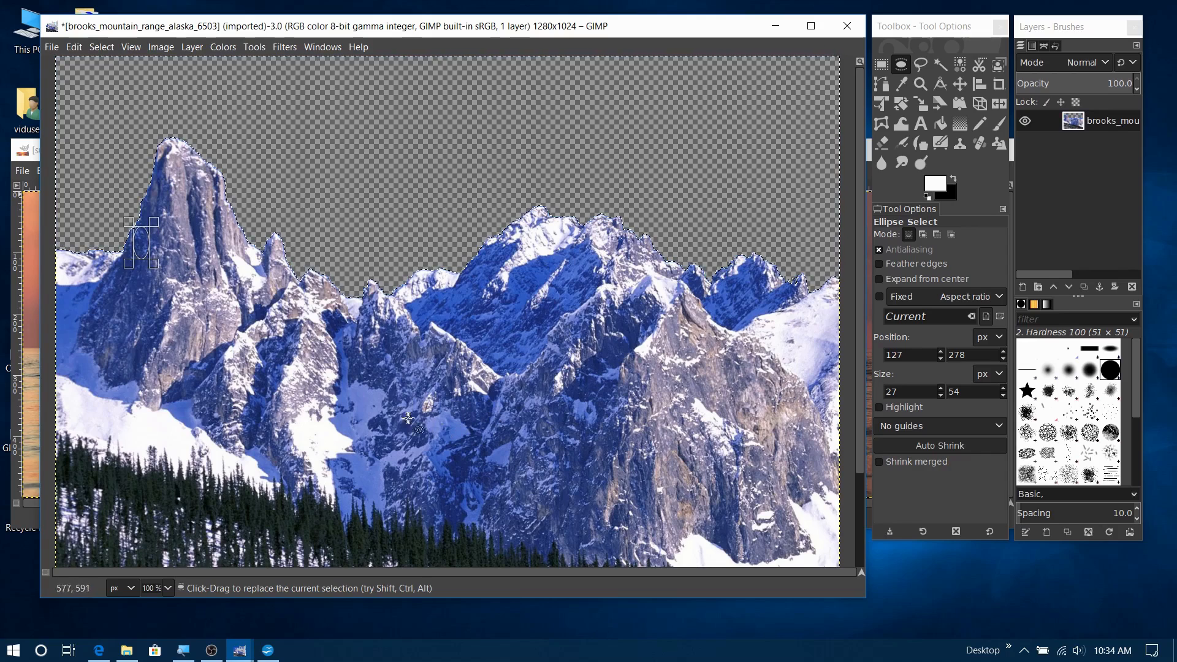
Clear the selection in the mountain photo and bring the sunset01 image window to the front
{"action": "left_click", "coordinate": [101, 47]}
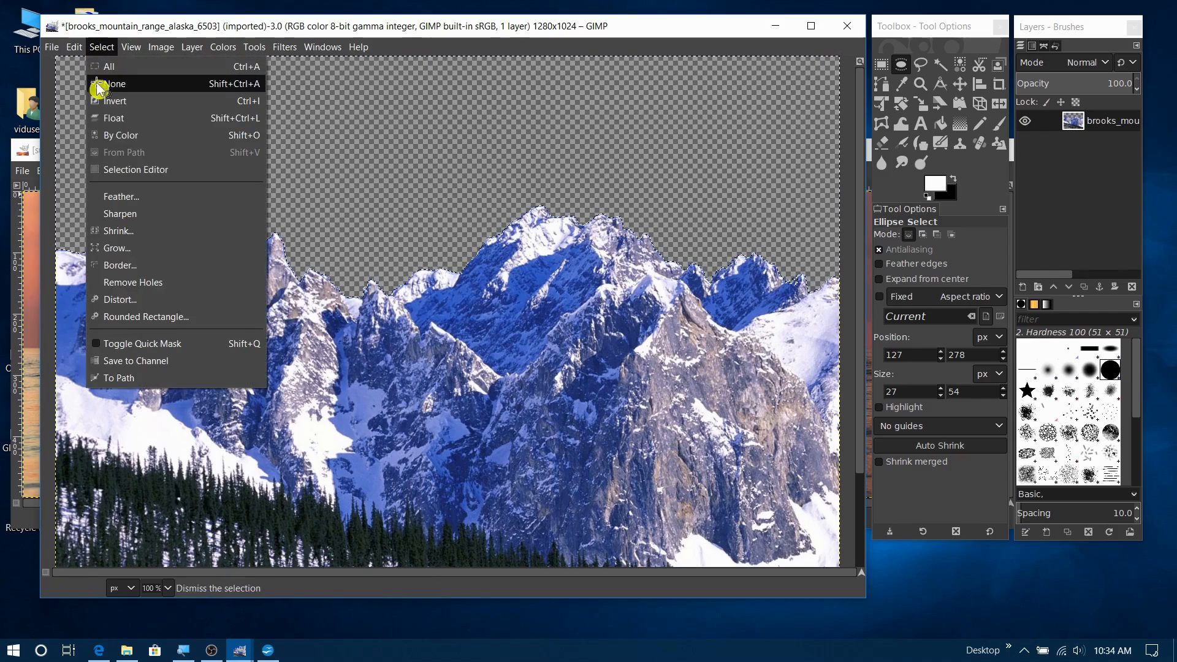
{"action": "left_click", "coordinate": [107, 84]}
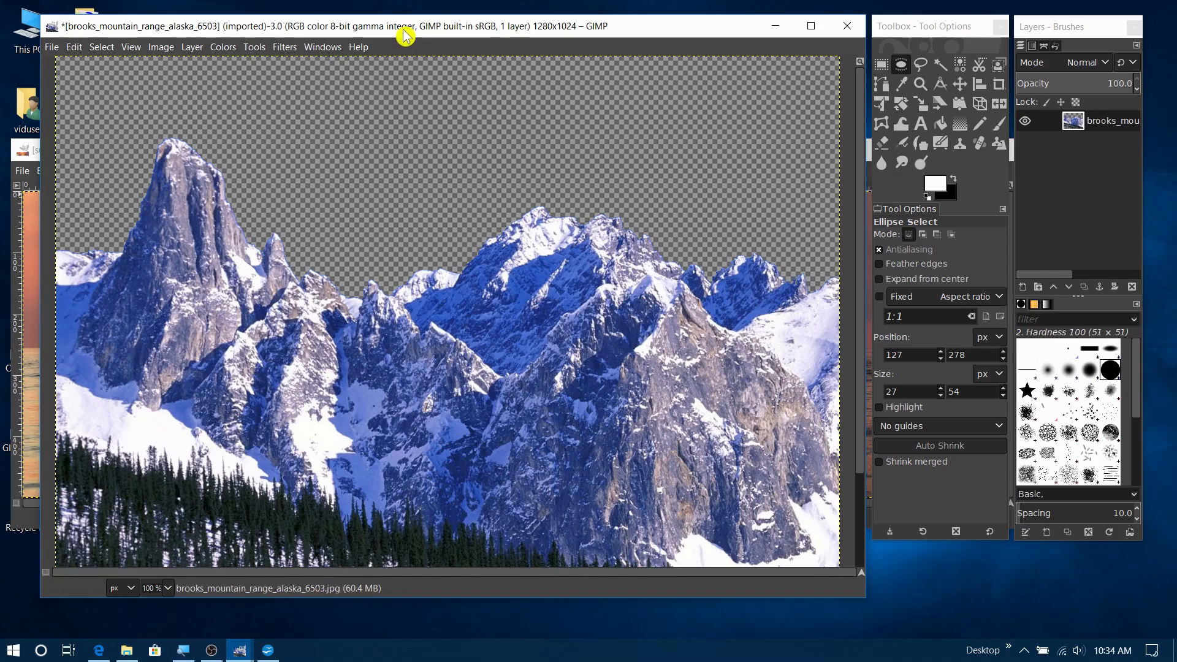
{"action": "left_click", "coordinate": [36, 157]}
{"action": "left_click_drag", "start_coordinate": [179, 153], "coordinate": [176, 222]}
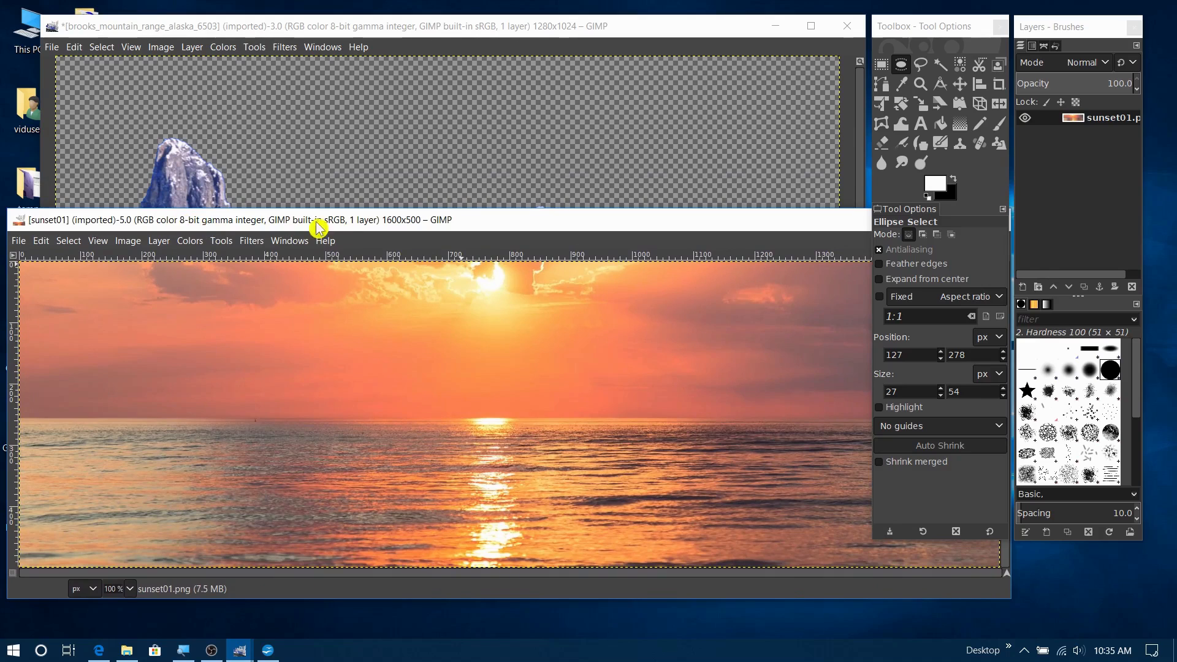
{"action": "left_click_drag", "start_coordinate": [421, 229], "coordinate": [413, 203]}
{"action": "left_click", "coordinate": [272, 26]}
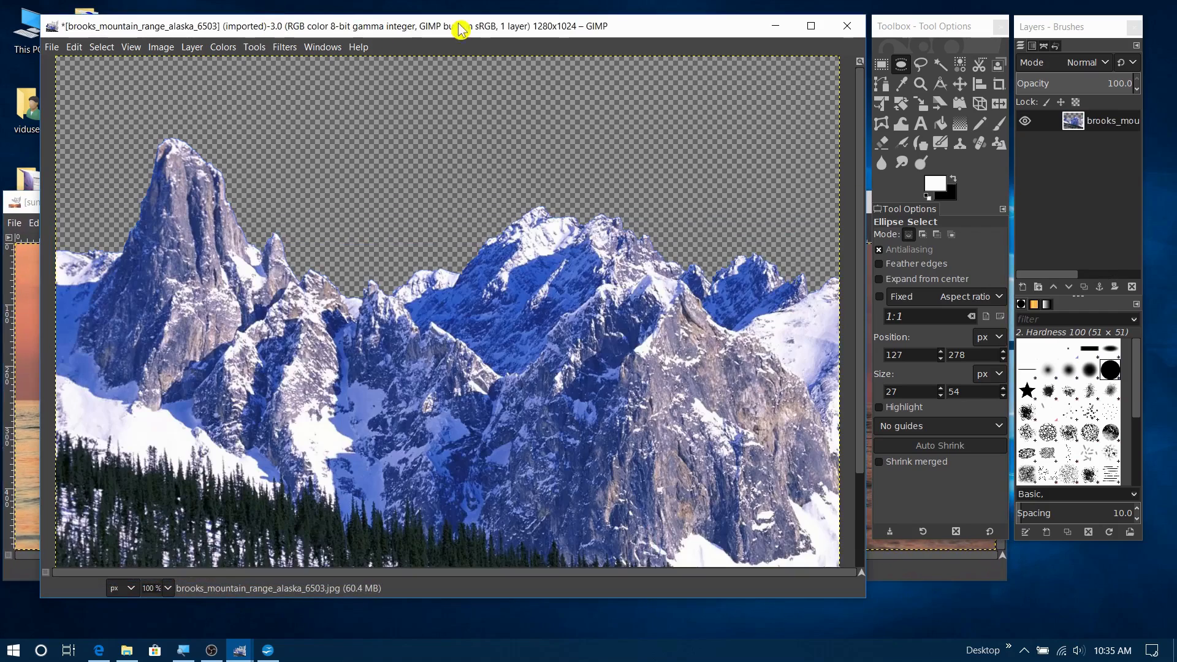
{"action": "left_click", "coordinate": [32, 205]}
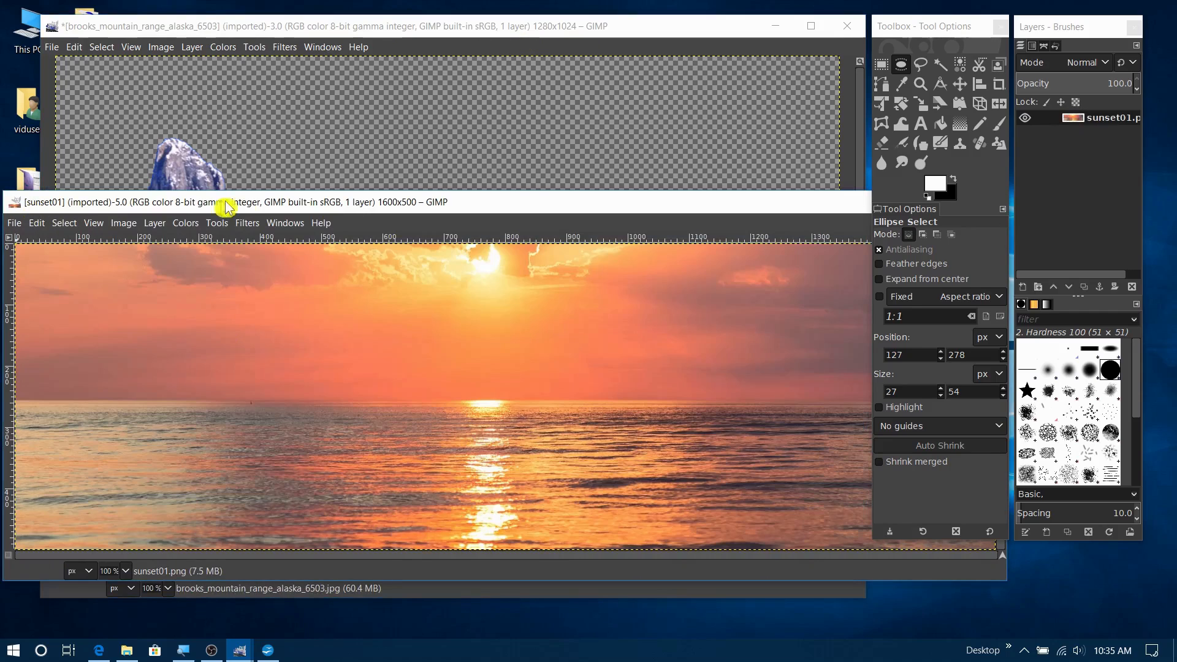
{"action": "left_click_drag", "start_coordinate": [289, 202], "coordinate": [322, 138]}
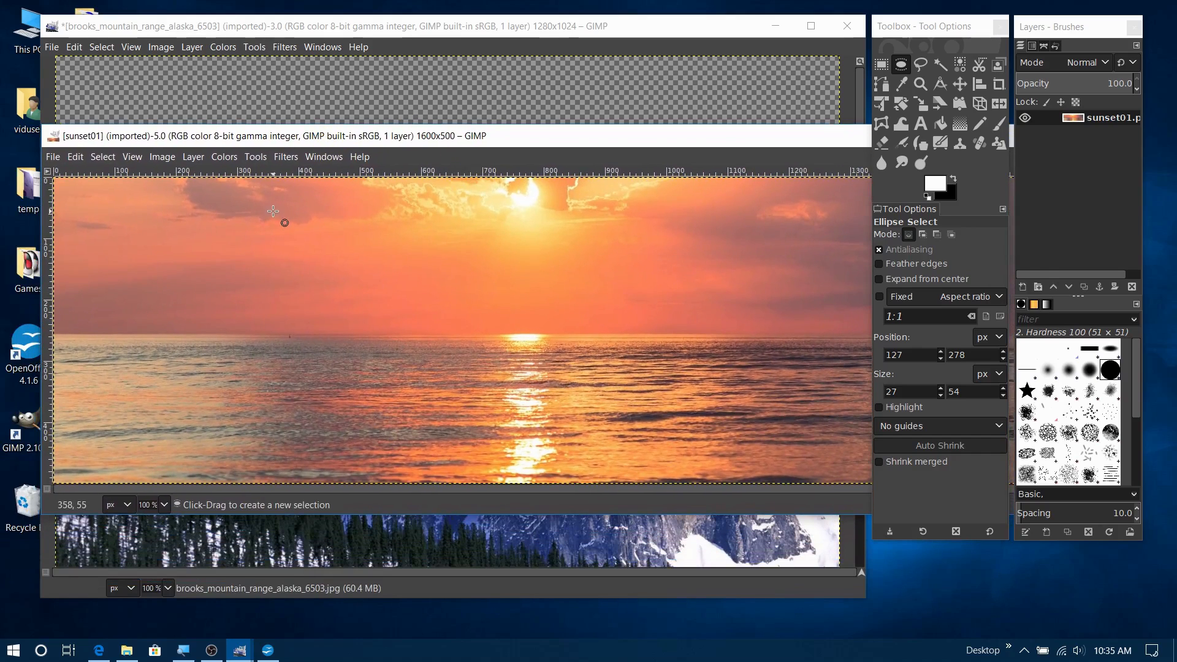
Scale the sunset01 image proportionally to a height of 1024 px
{"action": "left_click", "coordinate": [162, 158]}
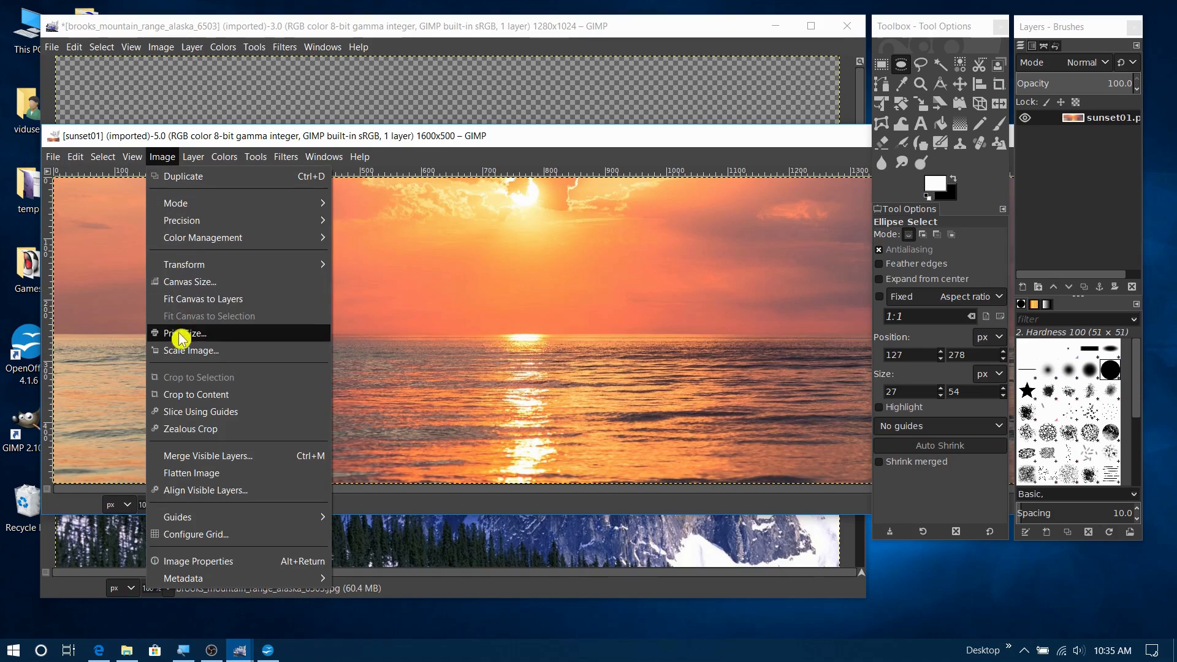
{"action": "left_click", "coordinate": [177, 351]}
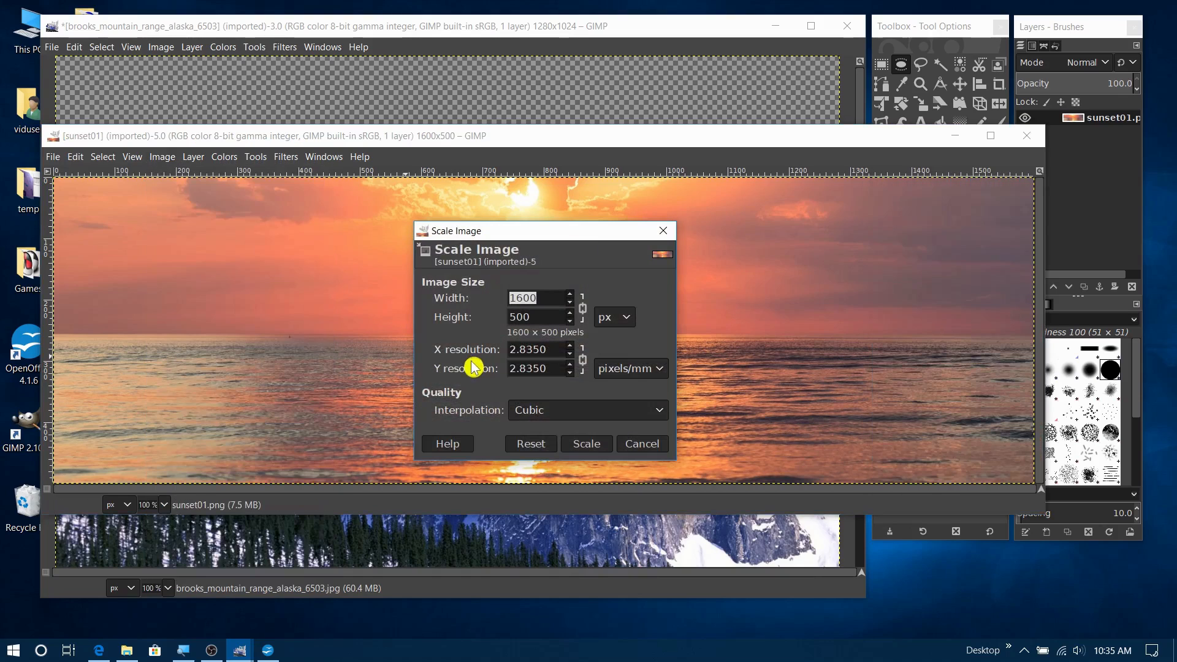
{"action": "left_click", "coordinate": [584, 308]}
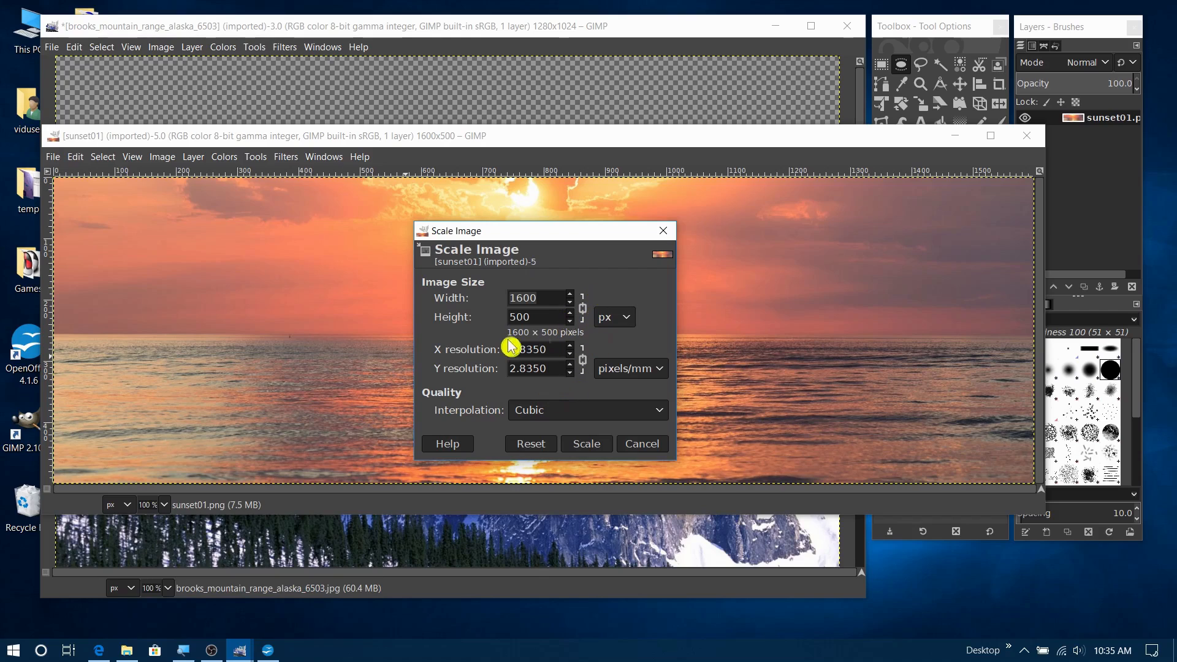
{"action": "left_click_drag", "start_coordinate": [548, 317], "coordinate": [500, 316]}
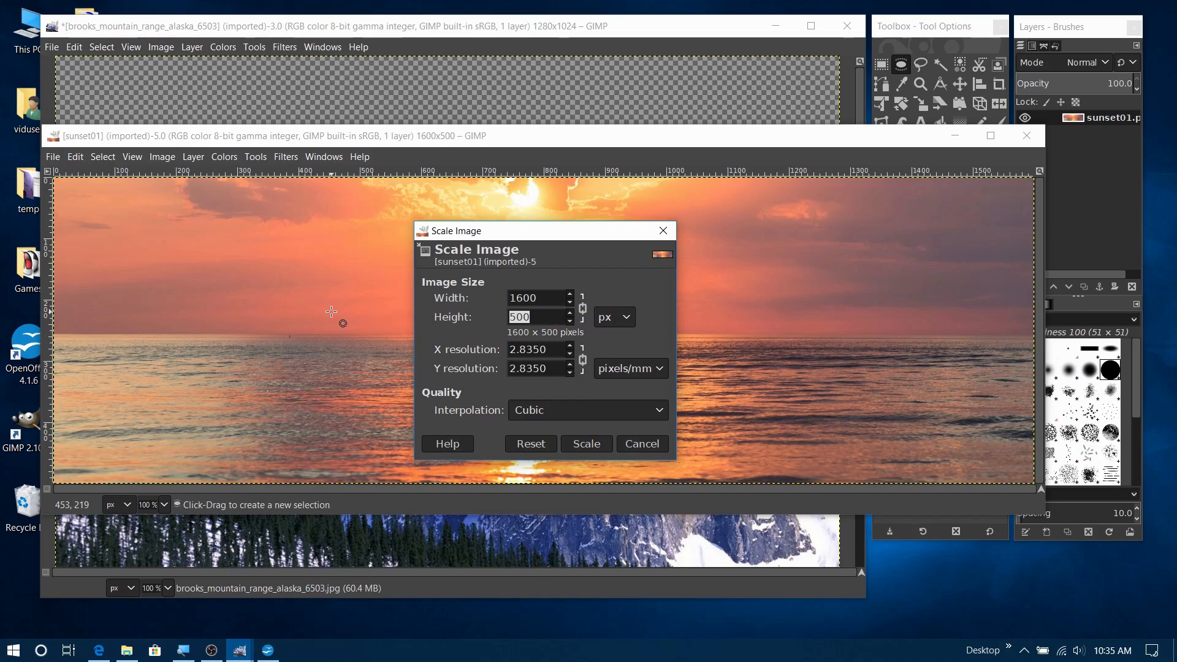
{"action": "type", "text": "1024"}
{"action": "key", "text": "Tab"}
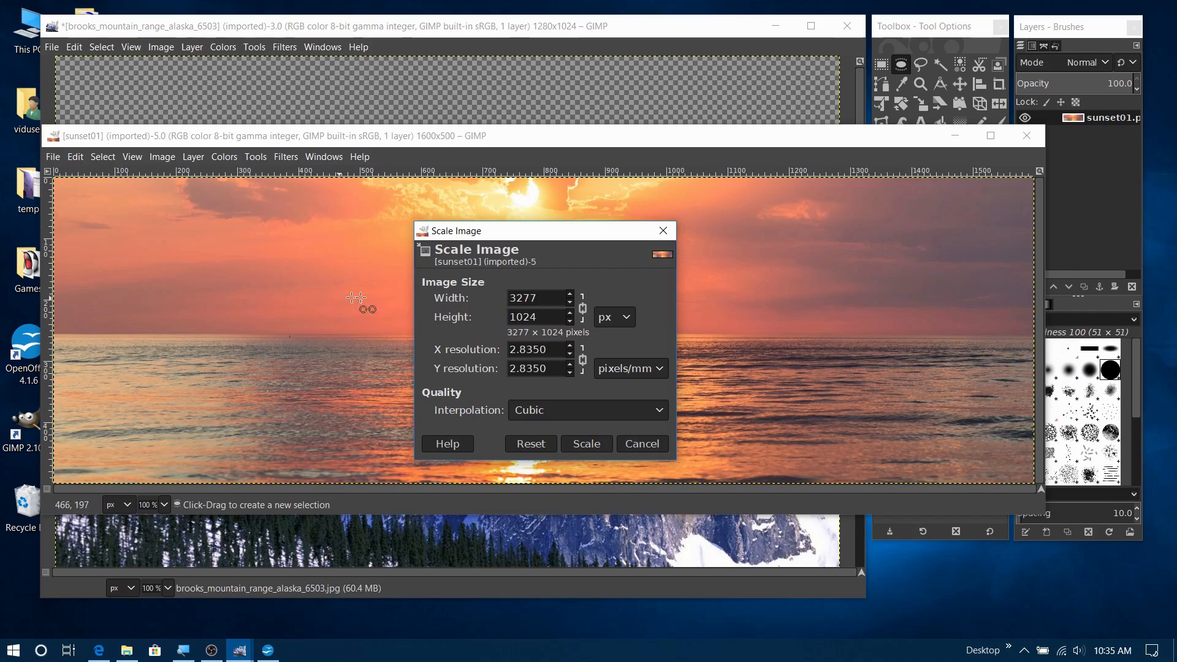
{"action": "left_click", "coordinate": [589, 445]}
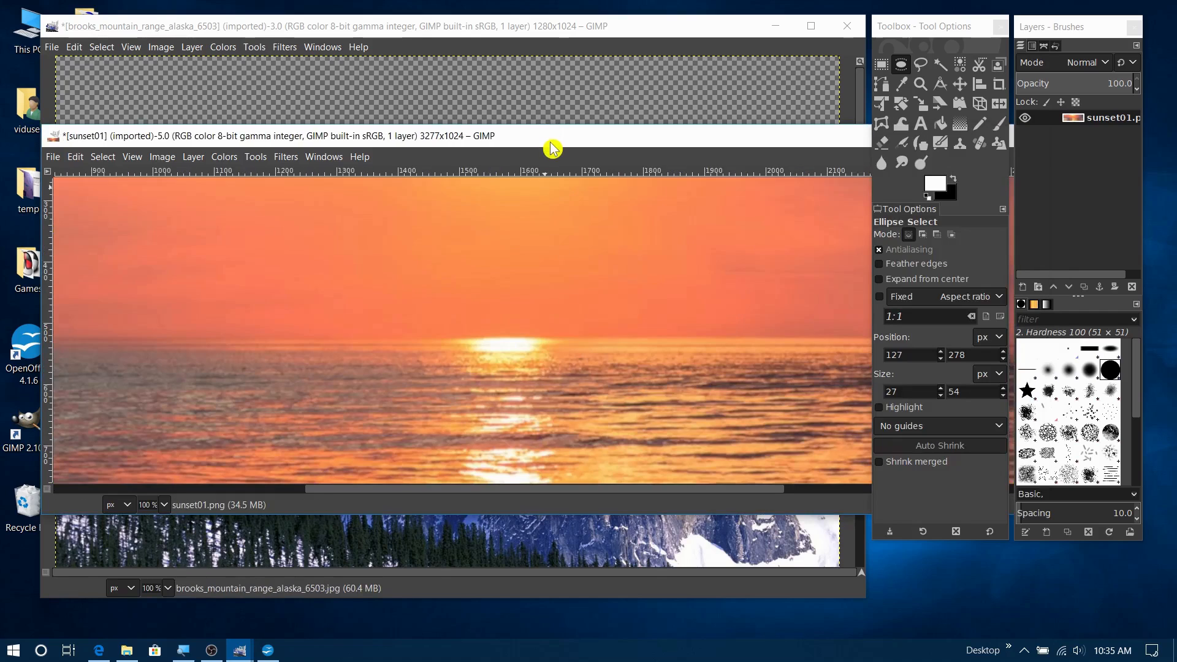
Check the enlarged sunset's sky and undo the image scaling
{"action": "left_click_drag", "start_coordinate": [529, 141], "coordinate": [339, 260]}
{"action": "scroll", "coordinate": [432, 444], "scroll_direction": "up", "scroll_amount": 5}
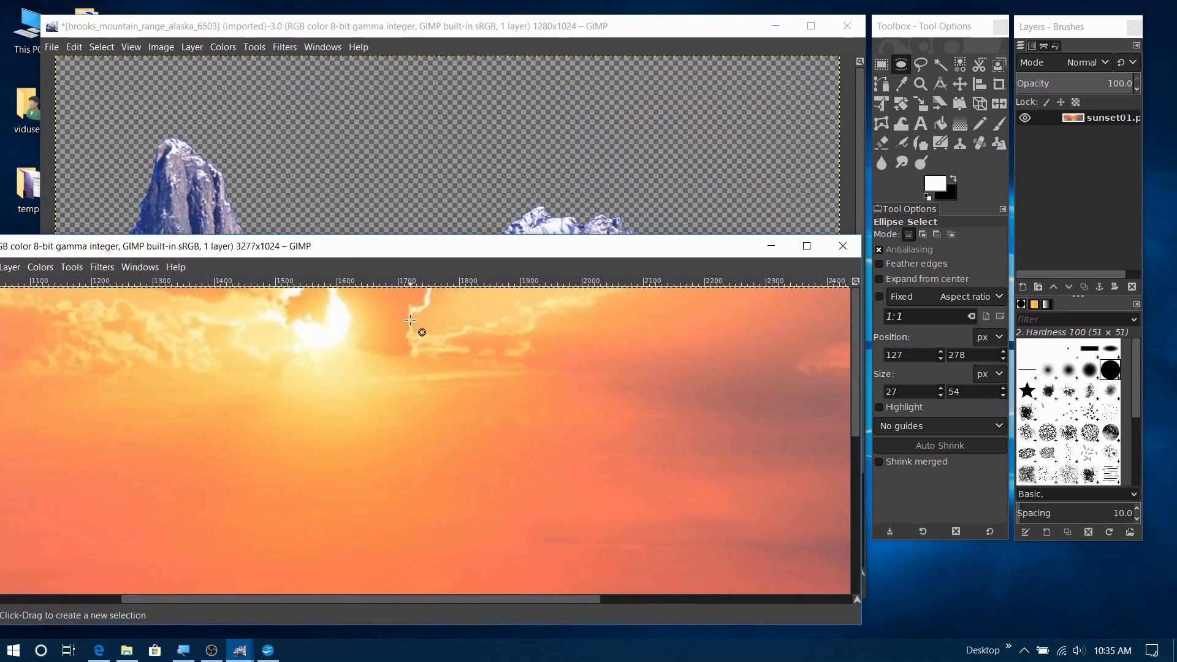
{"action": "left_click_drag", "start_coordinate": [415, 252], "coordinate": [588, 131]}
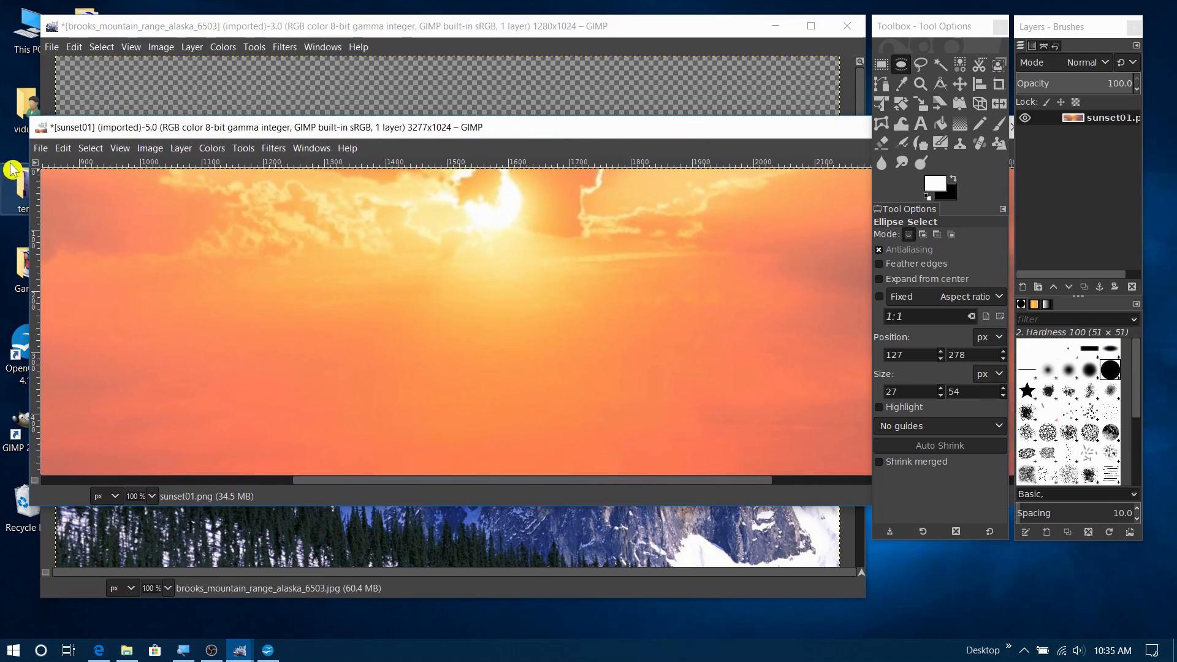
{"action": "left_click", "coordinate": [68, 148]}
{"action": "left_click", "coordinate": [71, 170]}
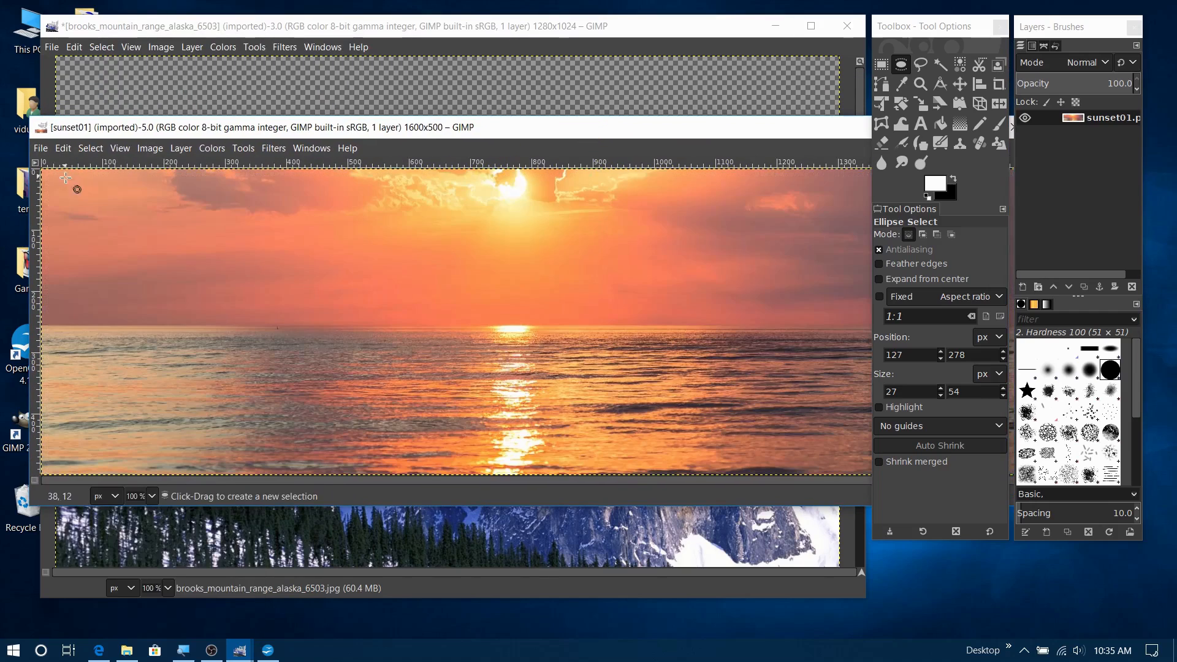
Scale the sunset01 image proportionally to a height of 800 px, with a width of 2560 px
{"action": "left_click", "coordinate": [150, 149]}
{"action": "left_click", "coordinate": [187, 340]}
{"action": "left_click", "coordinate": [516, 309]}
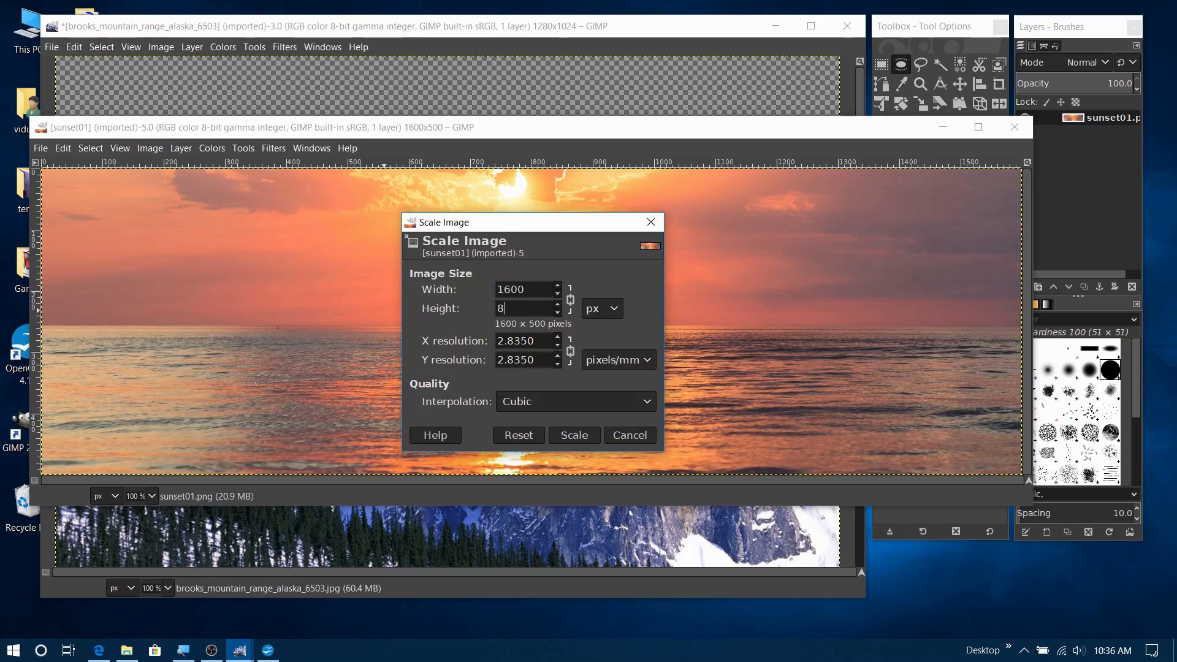
{"action": "left_click", "coordinate": [585, 436]}
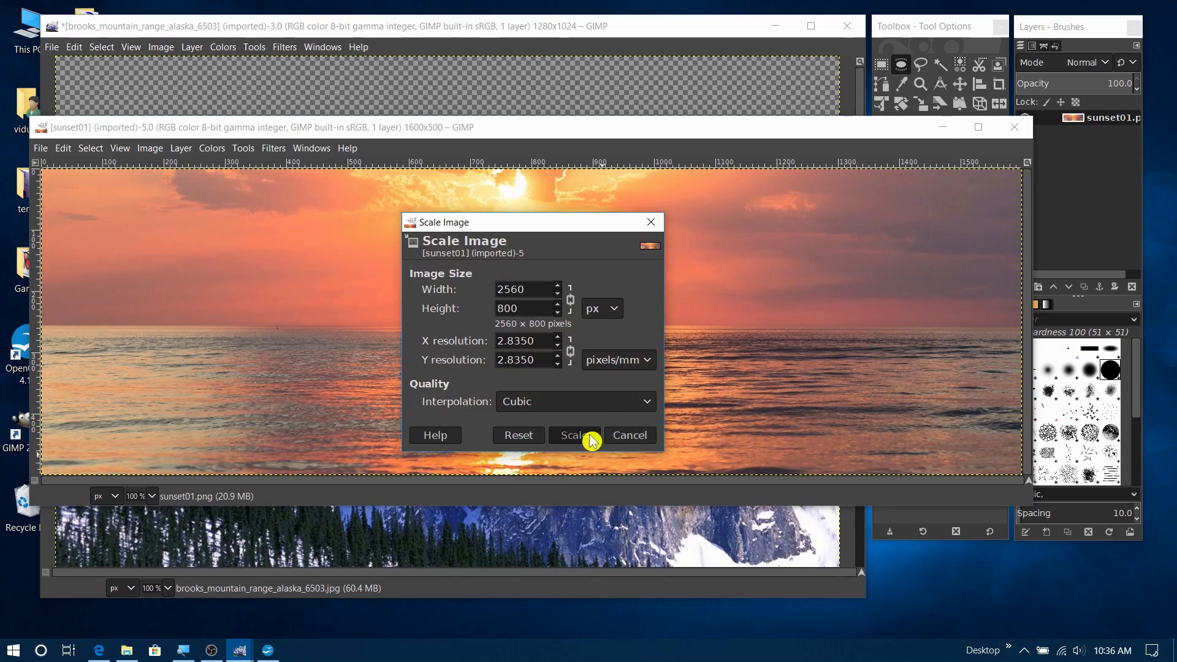
{"action": "scroll", "coordinate": [514, 254], "scroll_direction": "up", "scroll_amount": 3}
{"action": "left_click_drag", "start_coordinate": [454, 130], "coordinate": [515, 126]}
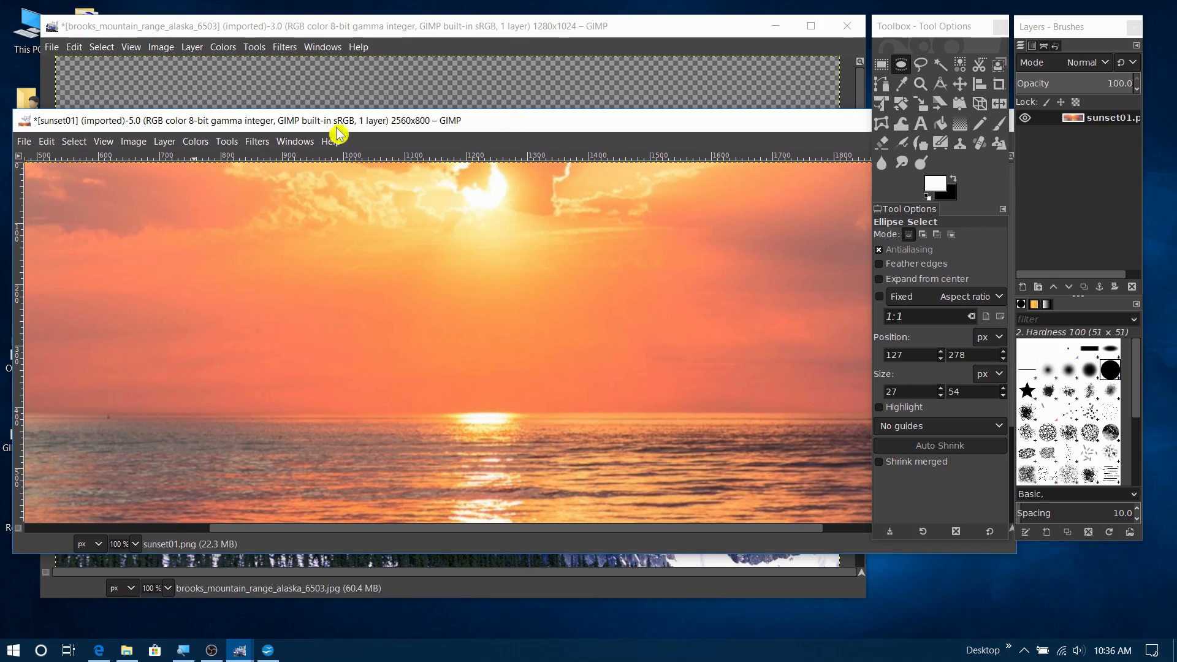
{"action": "left_click_drag", "start_coordinate": [398, 122], "coordinate": [428, 99]}
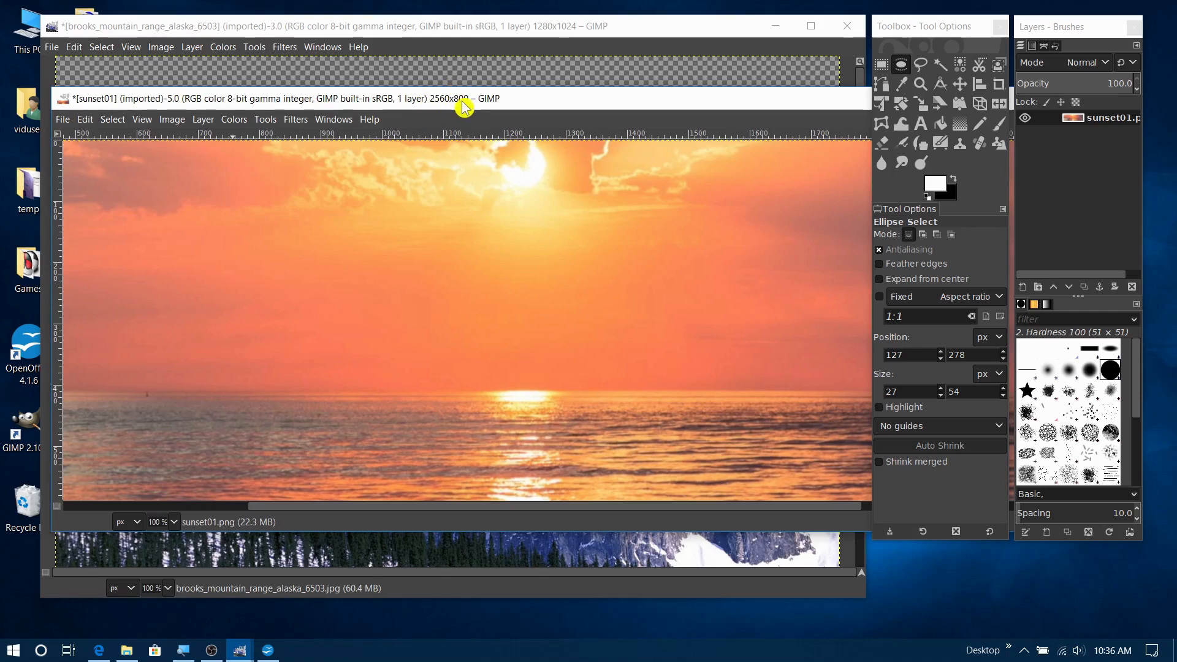
{"action": "left_click_drag", "start_coordinate": [463, 103], "coordinate": [455, 121]}
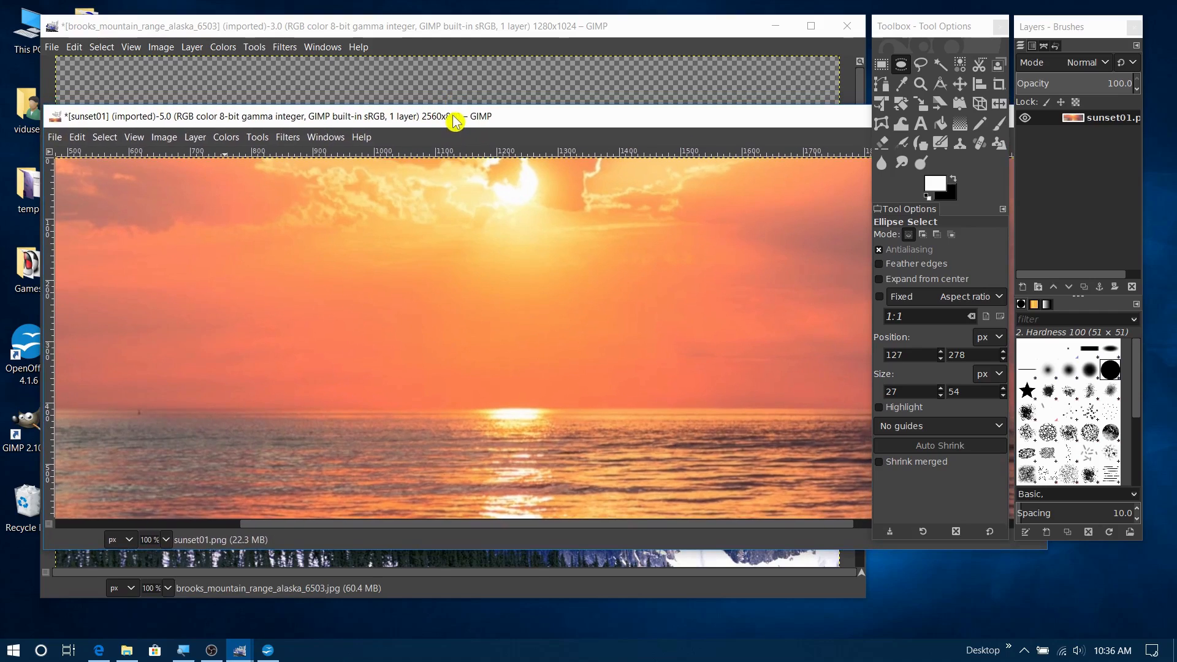
Resize the sunset image's canvas to 1280 px wide at 800 px high, with the picture centered at X offset -640
{"action": "left_click", "coordinate": [164, 138]}
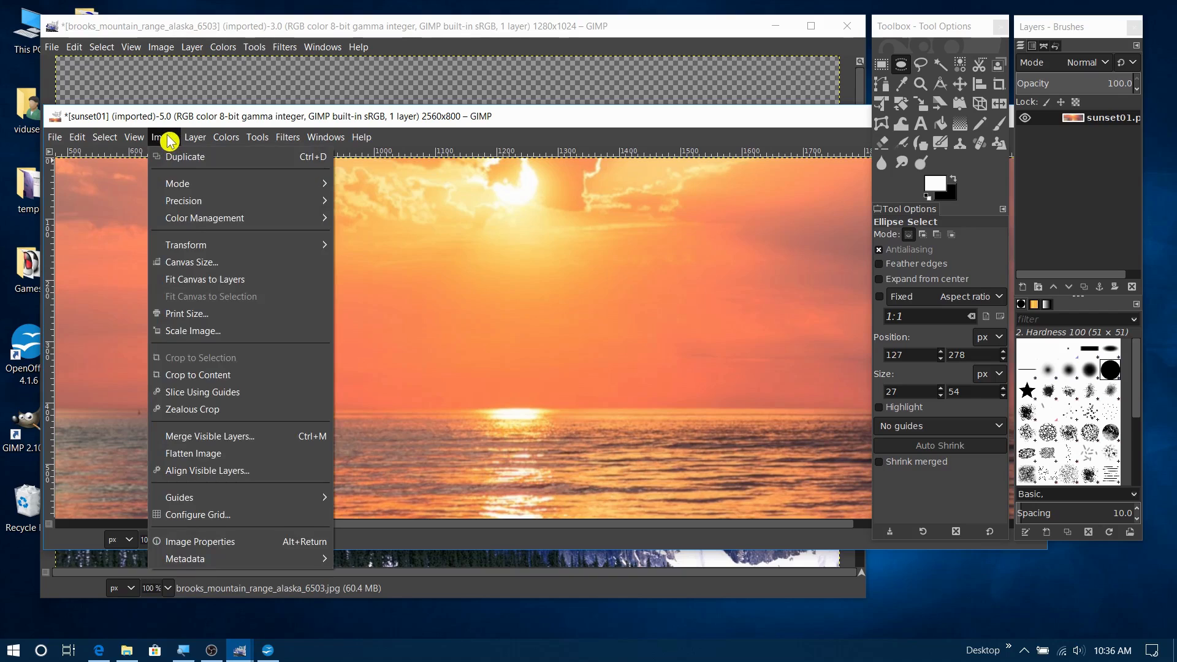
{"action": "left_click", "coordinate": [171, 268]}
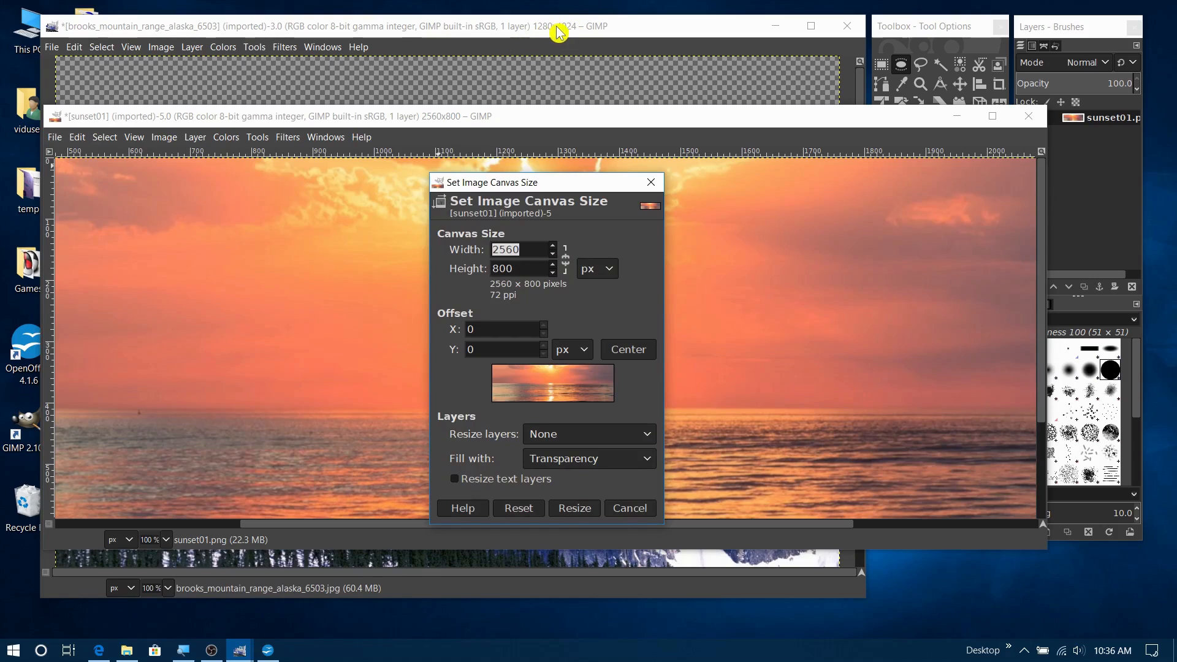
{"action": "left_click", "coordinate": [571, 260]}
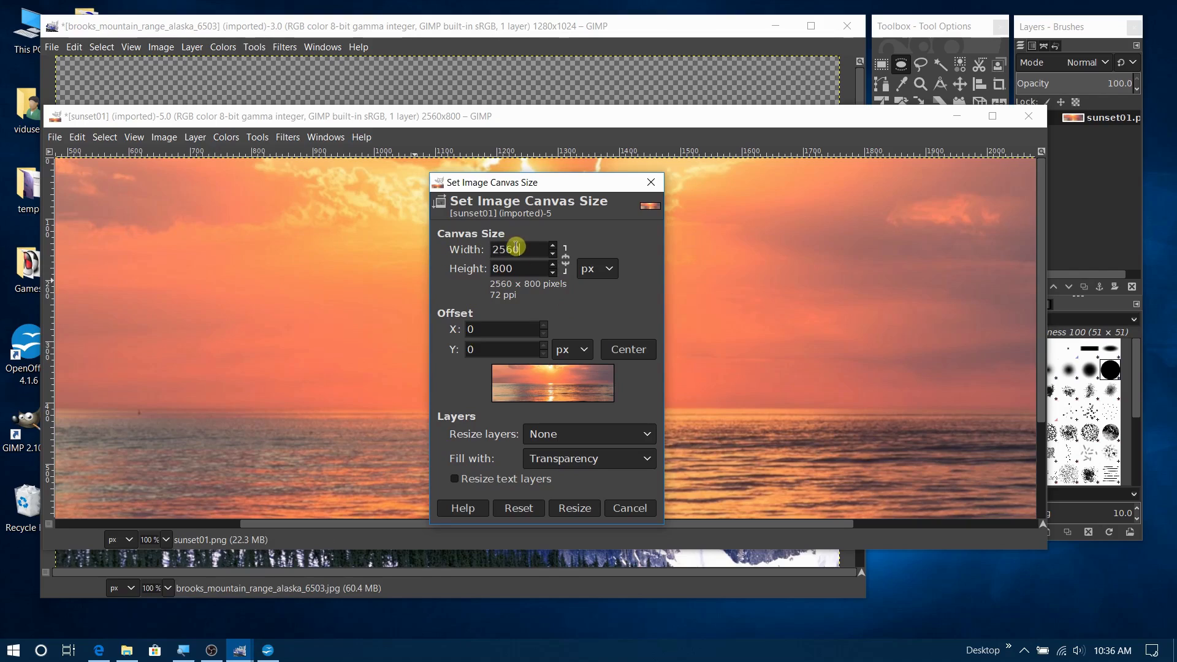
{"action": "type", "text": "1280"}
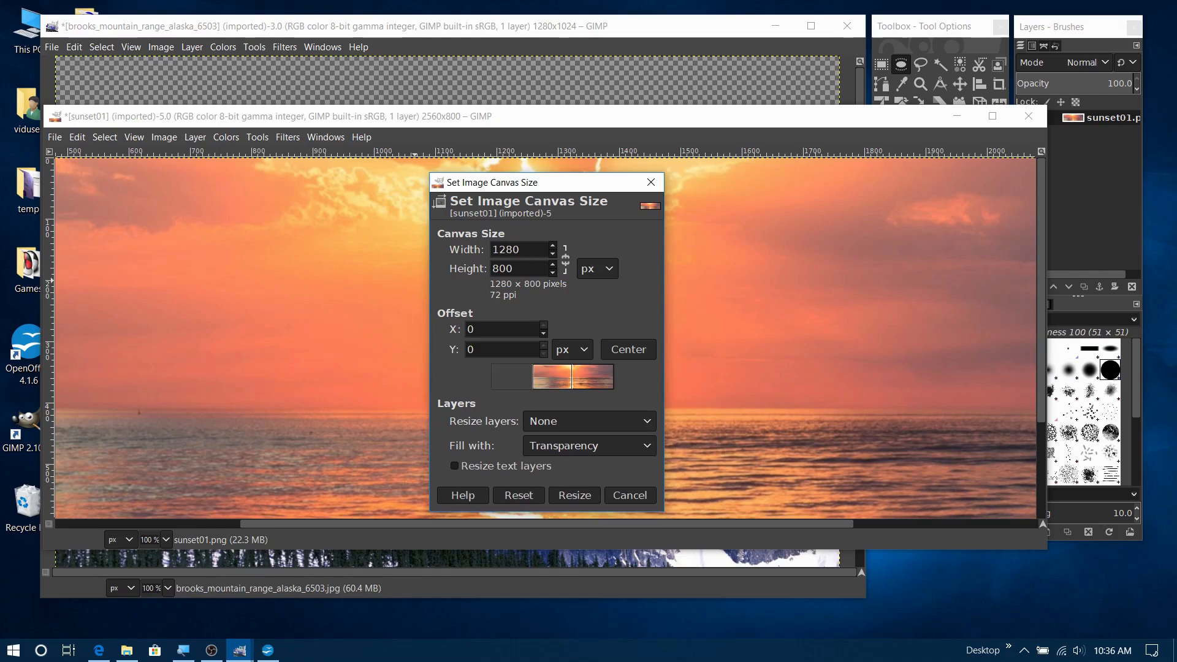
{"action": "left_click", "coordinate": [646, 351]}
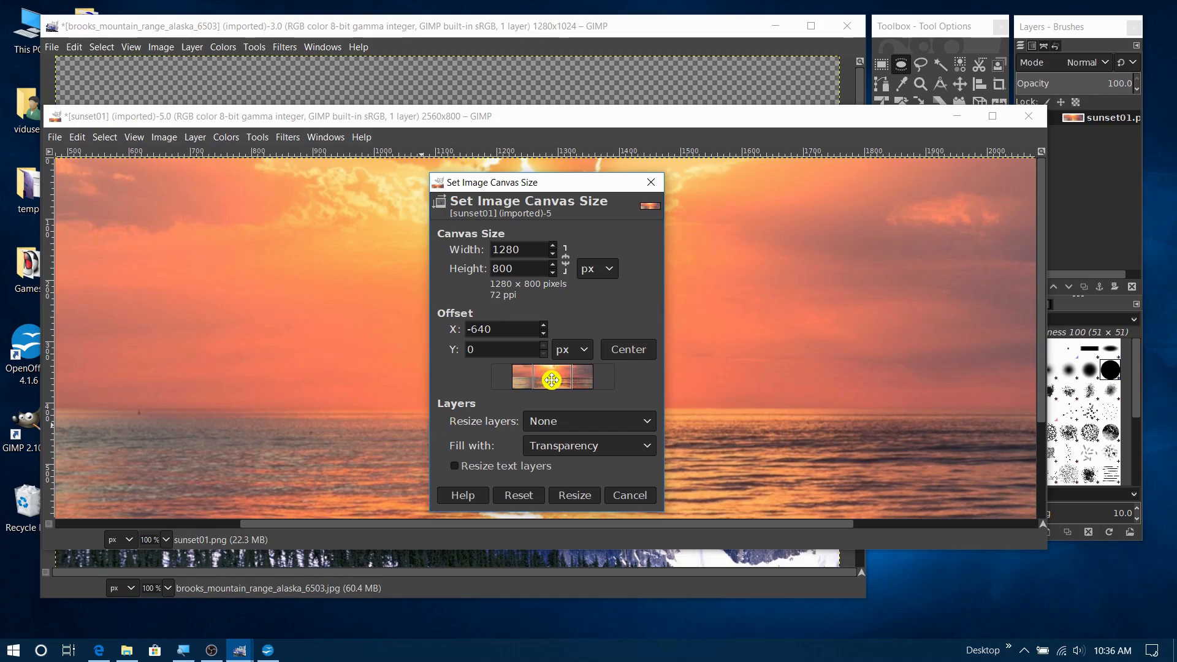
{"action": "left_click", "coordinate": [579, 495]}
Fit the sunset layer to the image size
{"action": "left_click_drag", "start_coordinate": [463, 116], "coordinate": [573, 87]}
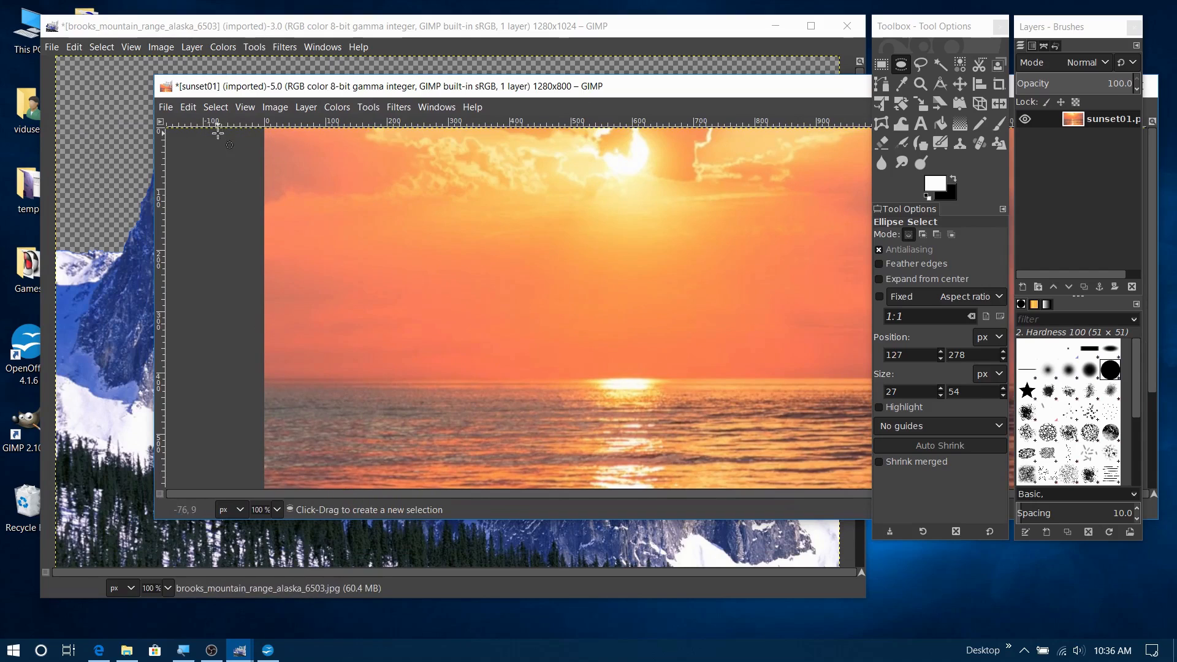
{"action": "left_click", "coordinate": [306, 106]}
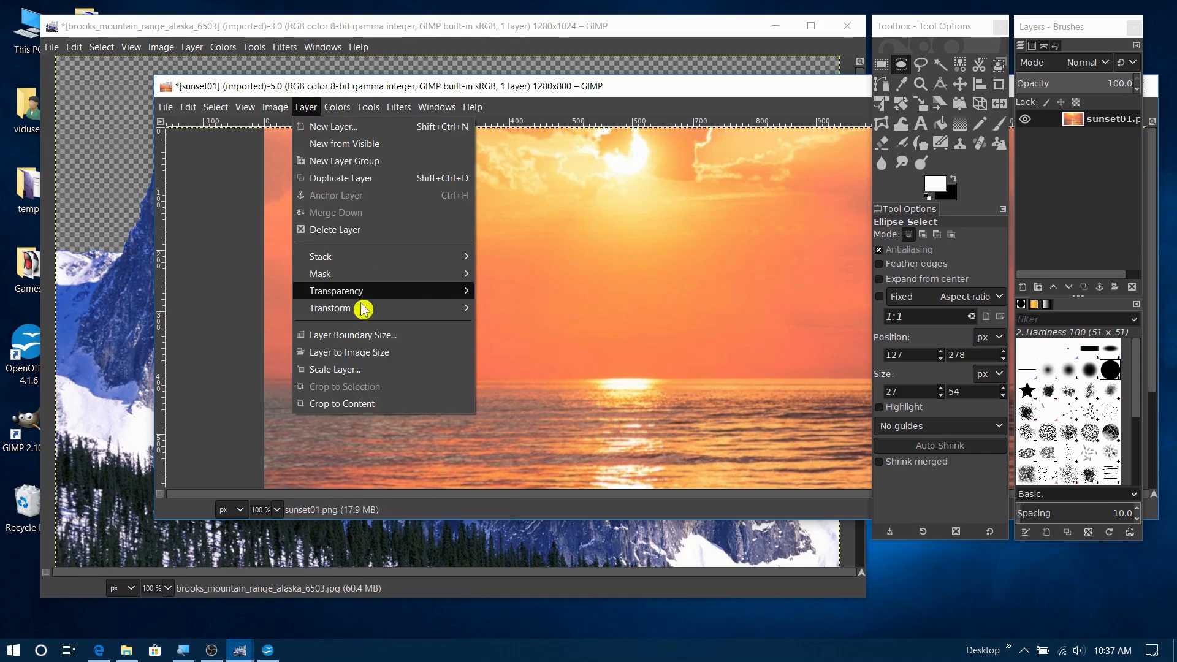
{"action": "left_click", "coordinate": [367, 354]}
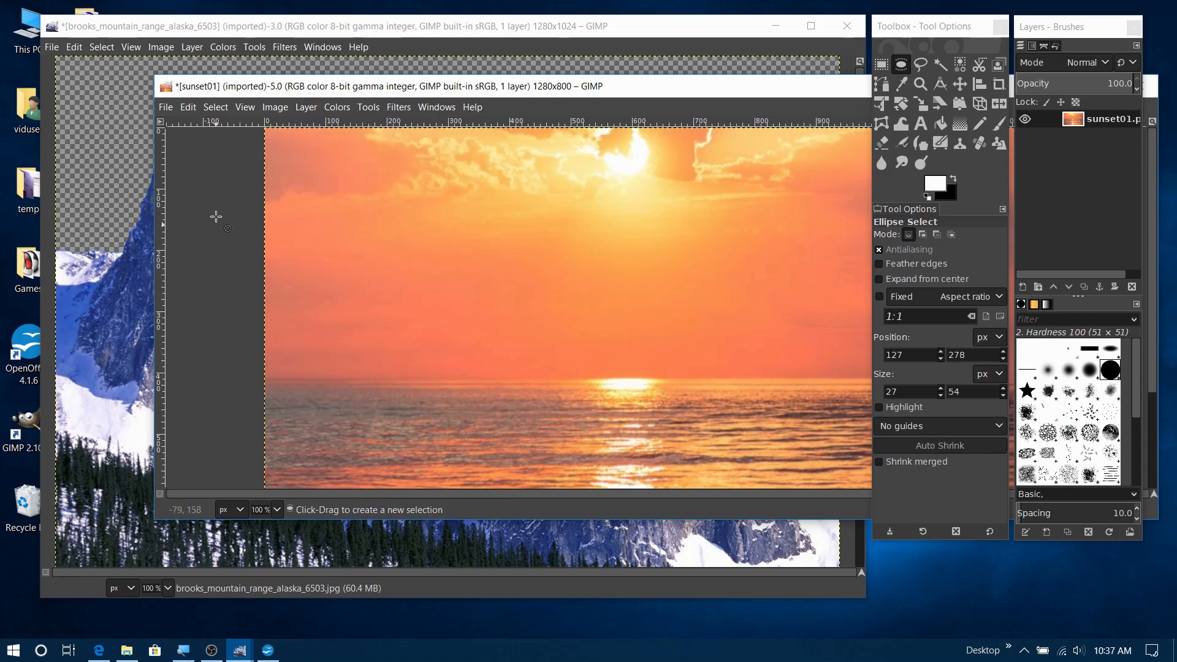
Copy the sunset layer and switch back to the mountain photo window
{"action": "left_click_drag", "start_coordinate": [399, 90], "coordinate": [344, 108]}
{"action": "left_click", "coordinate": [155, 118]}
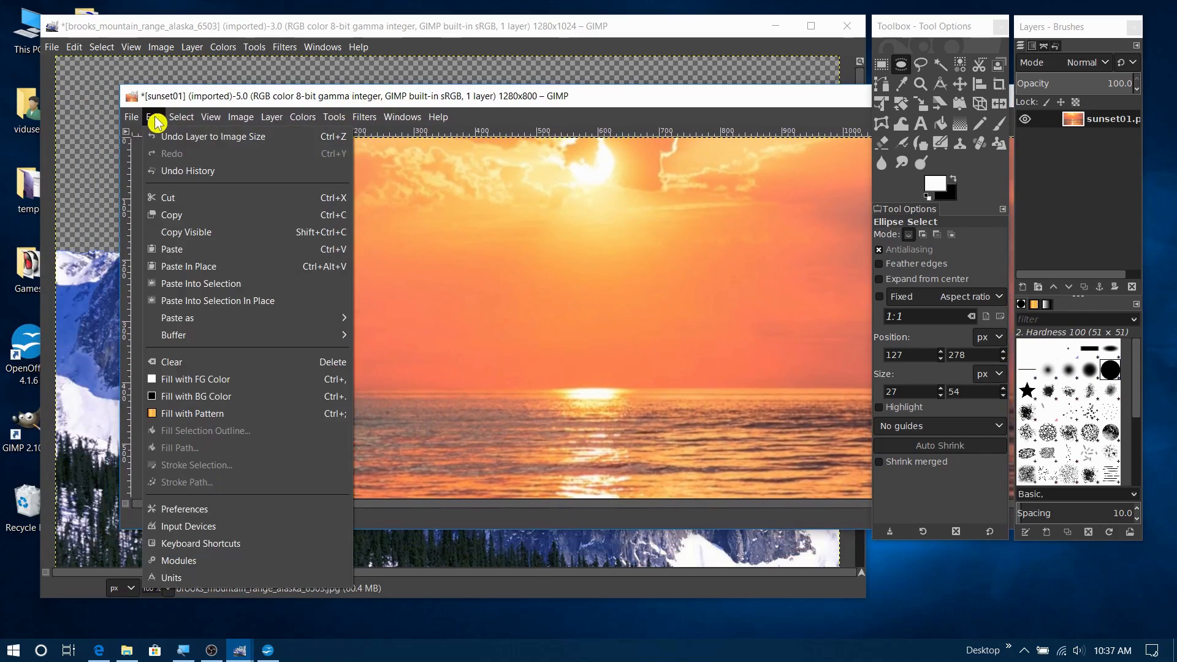
{"action": "left_click", "coordinate": [164, 216]}
{"action": "left_click", "coordinate": [337, 76]}
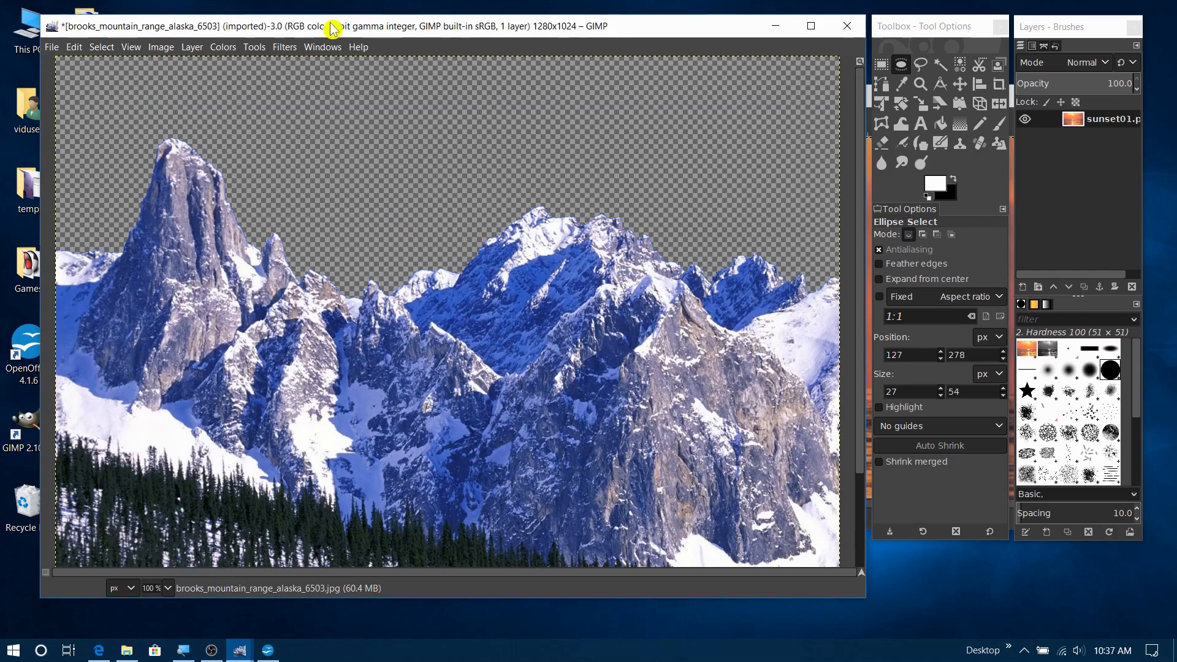
Paste the copied sunset into the mountain photo as a new layer and move it below the mountain layer
{"action": "left_click", "coordinate": [74, 48]}
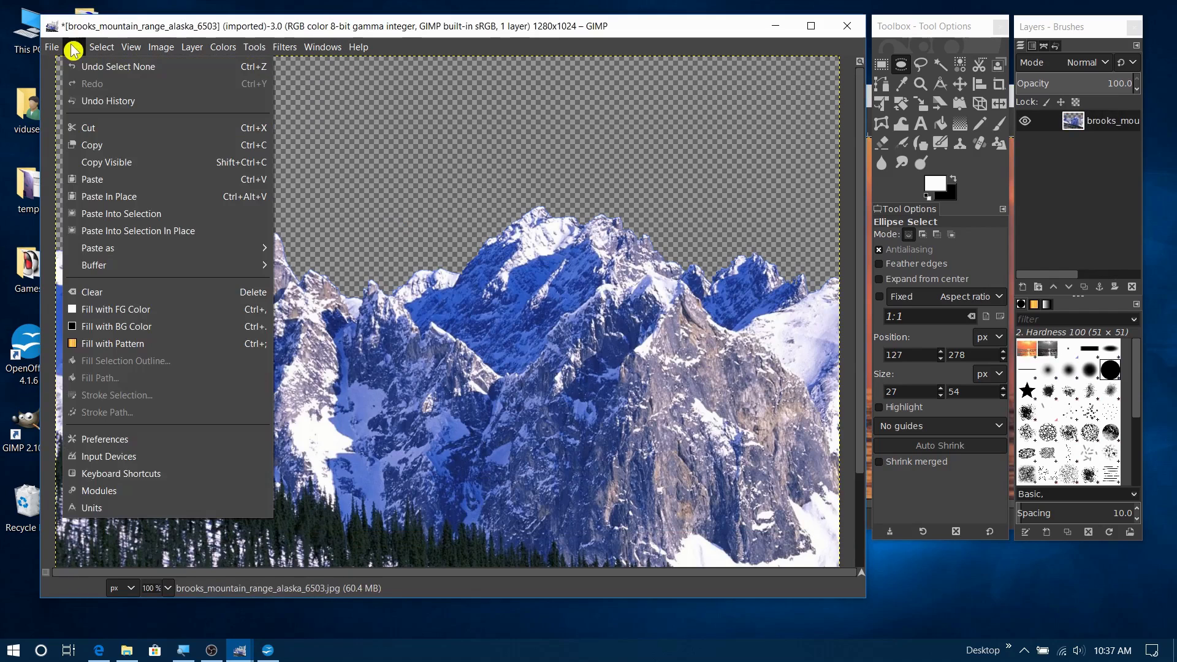
{"action": "mouse_move", "coordinate": [98, 248]}
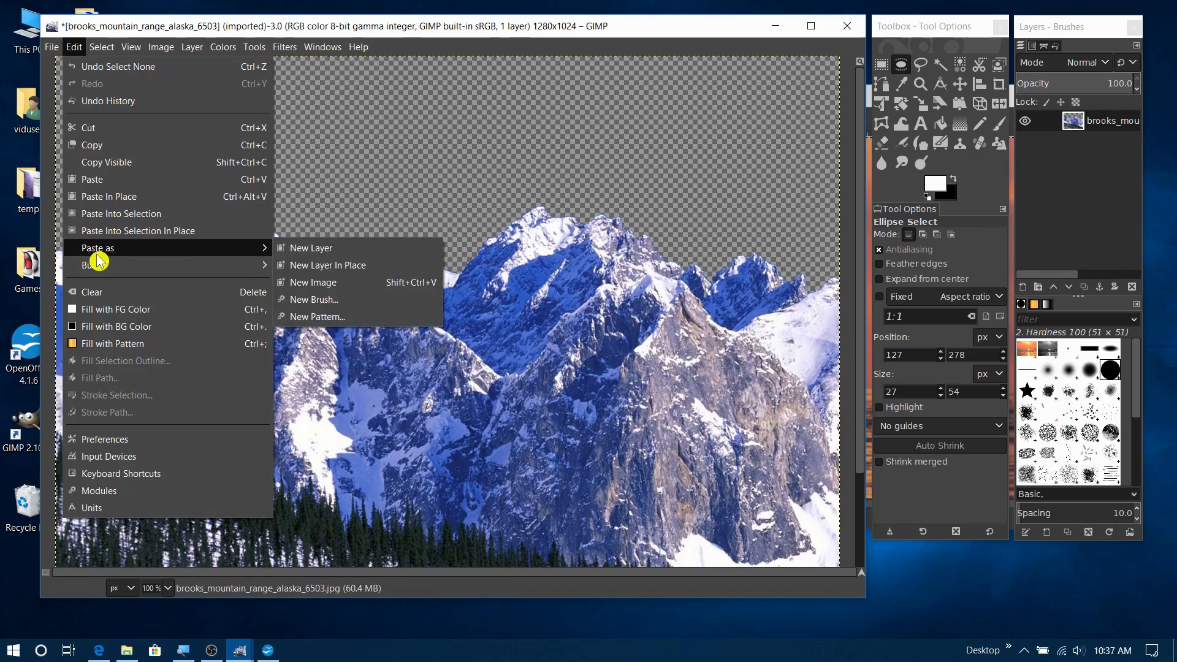
{"action": "left_click", "coordinate": [344, 246]}
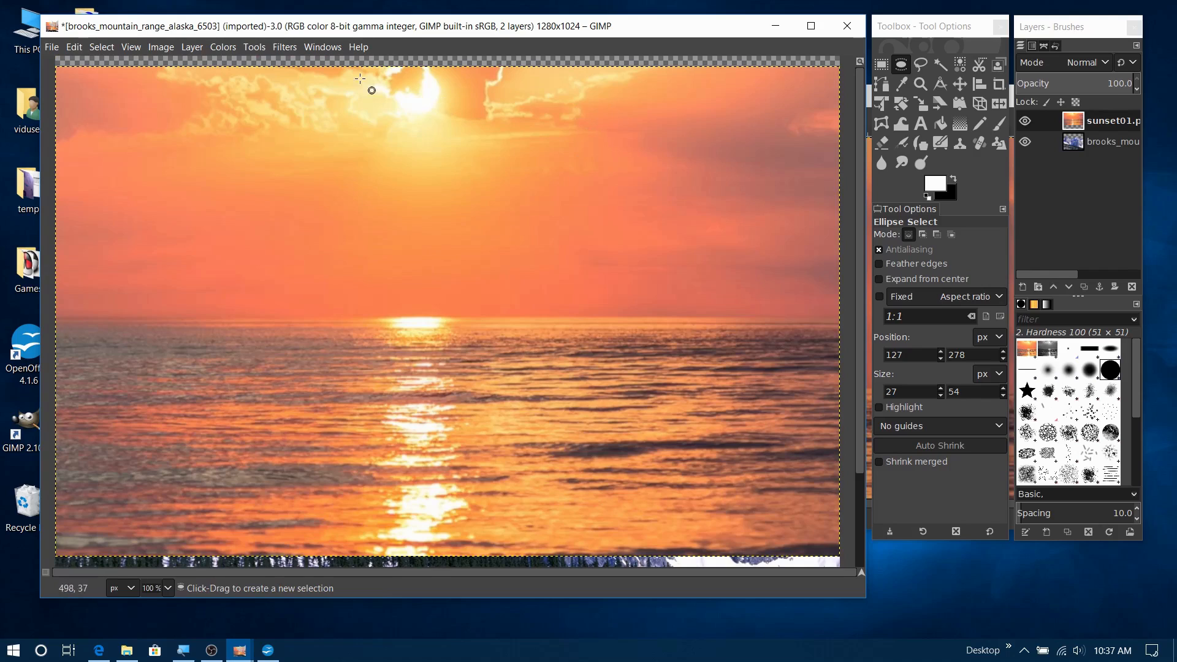
{"action": "left_click", "coordinate": [1114, 121]}
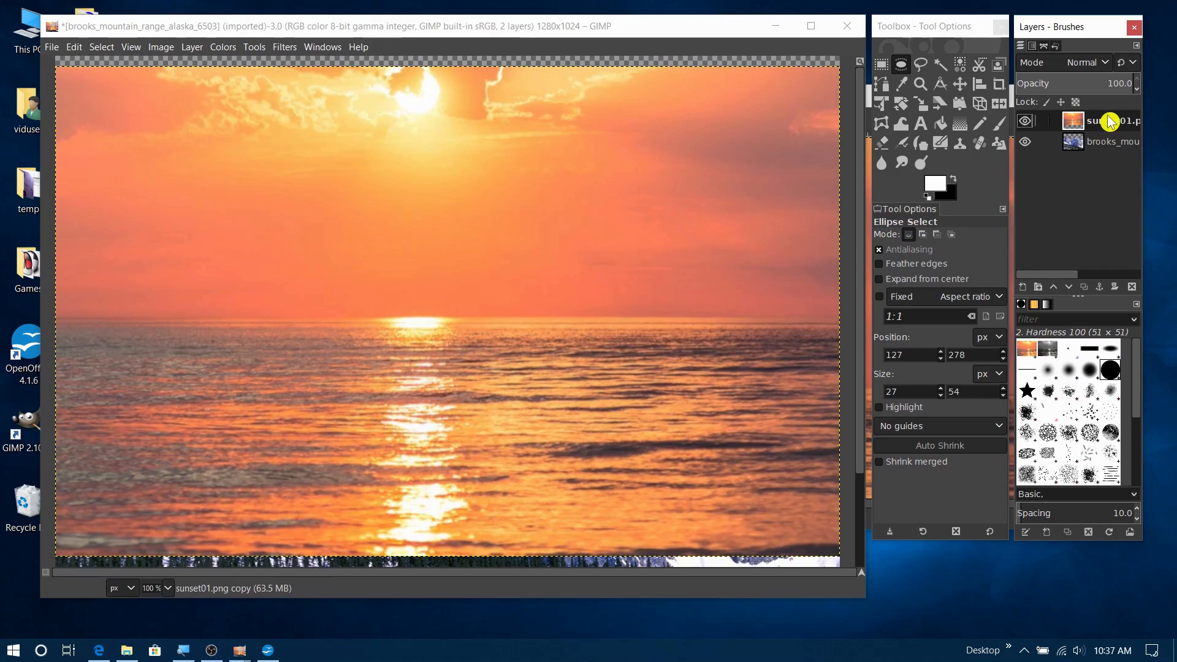
{"action": "left_click_drag", "start_coordinate": [1111, 120], "coordinate": [1104, 184]}
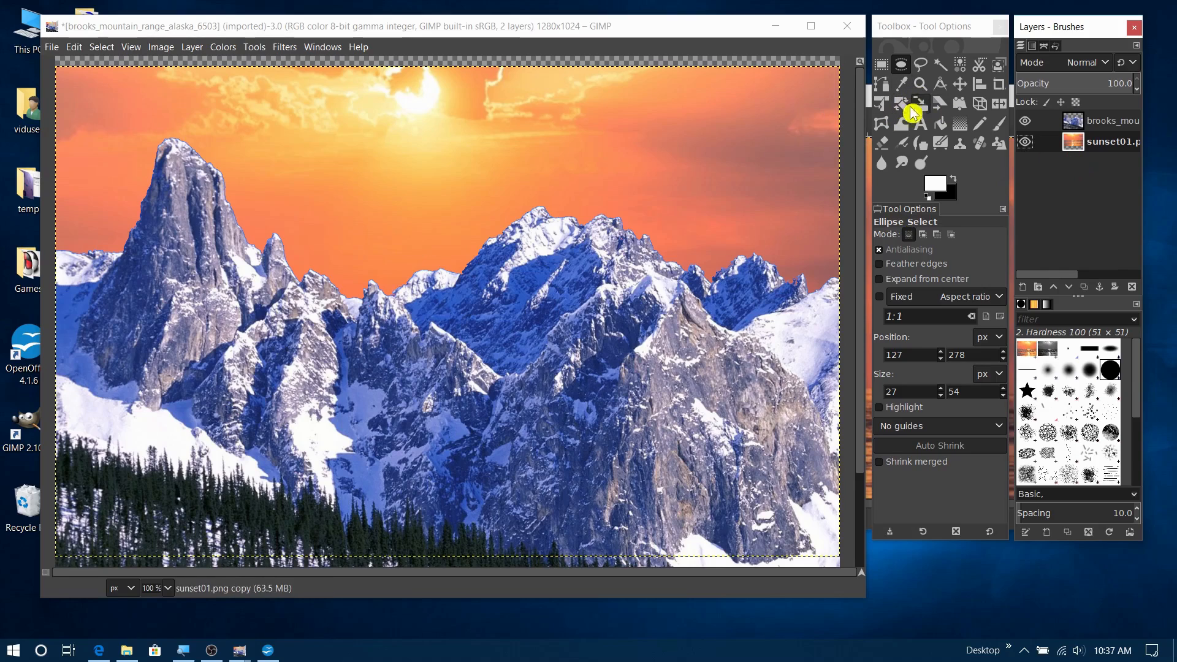
Move the sunset layer up with the Move tool so it covers the transparent strip along the image's upper edge
{"action": "left_click", "coordinate": [961, 84]}
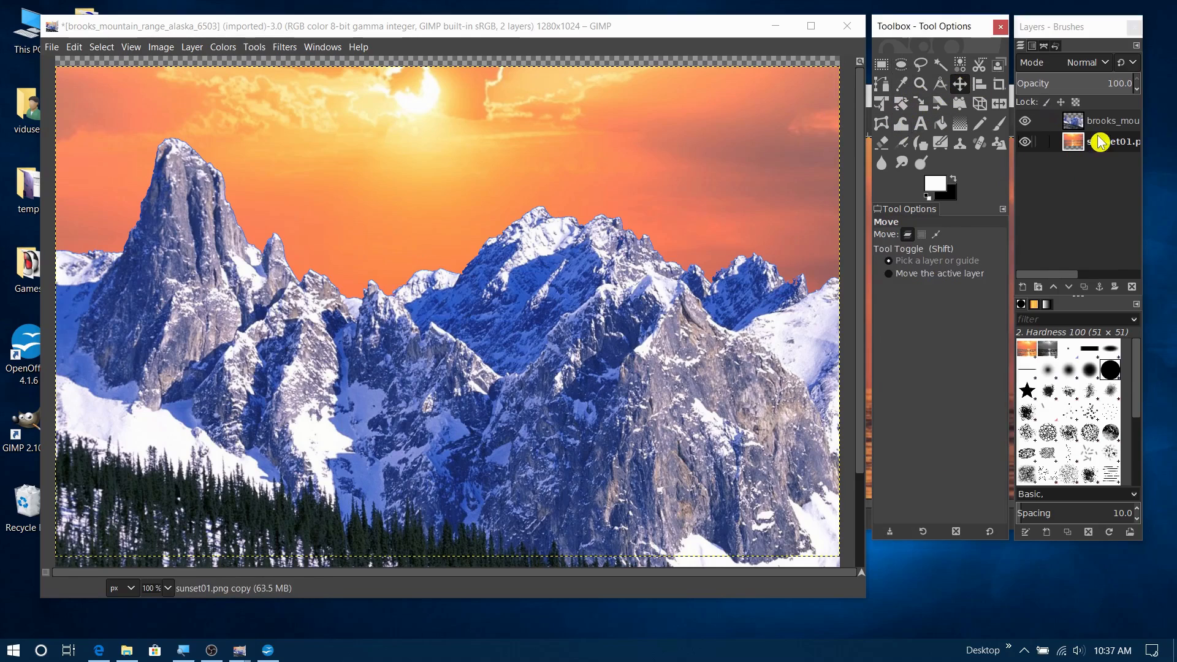
{"action": "left_click", "coordinate": [1106, 153]}
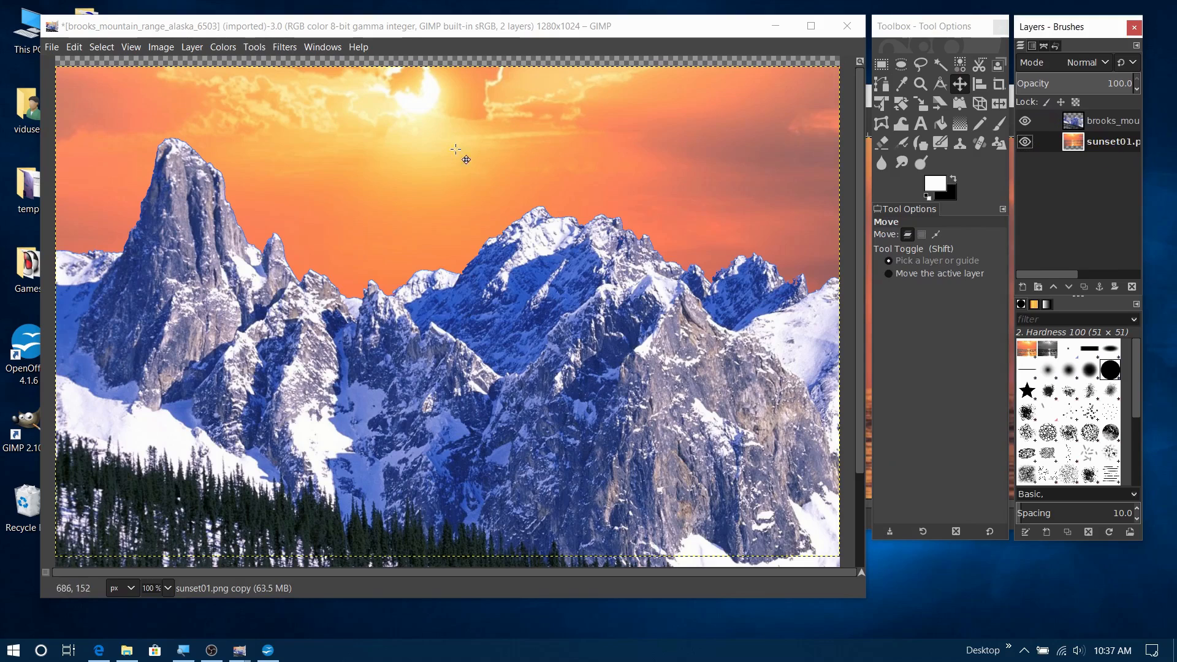
{"action": "left_click_drag", "start_coordinate": [416, 162], "coordinate": [418, 149]}
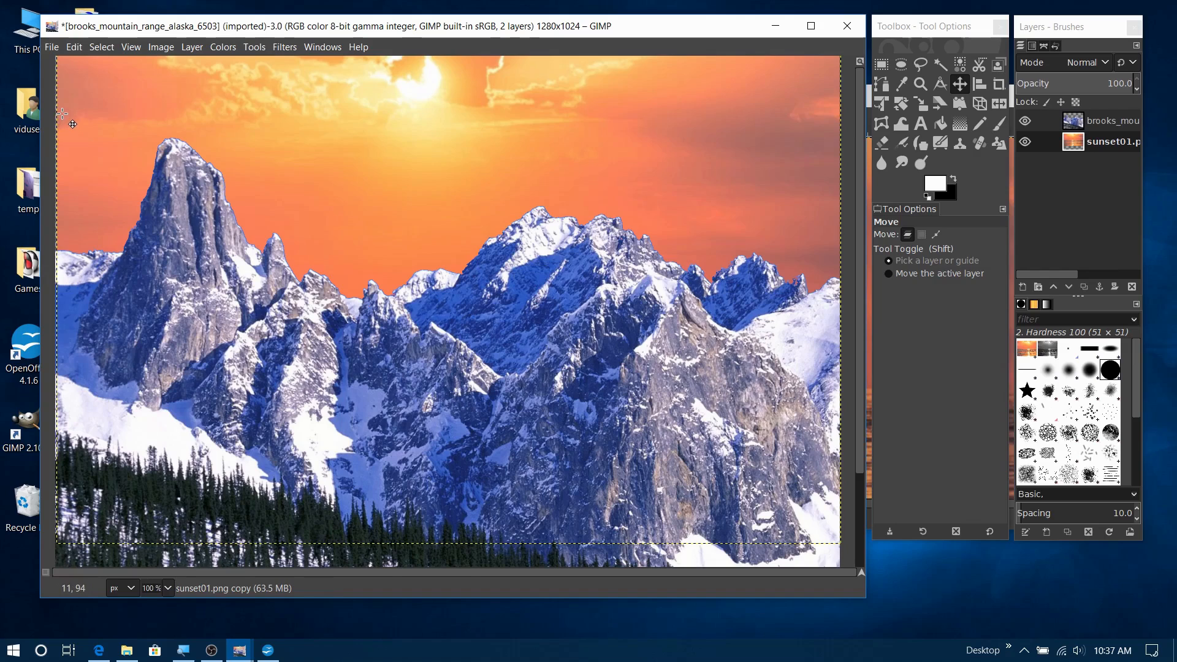
Examine the edges between the peaks and the sunset at 400% zoom and check the whole composite at 100%
{"action": "key", "text": "3"}
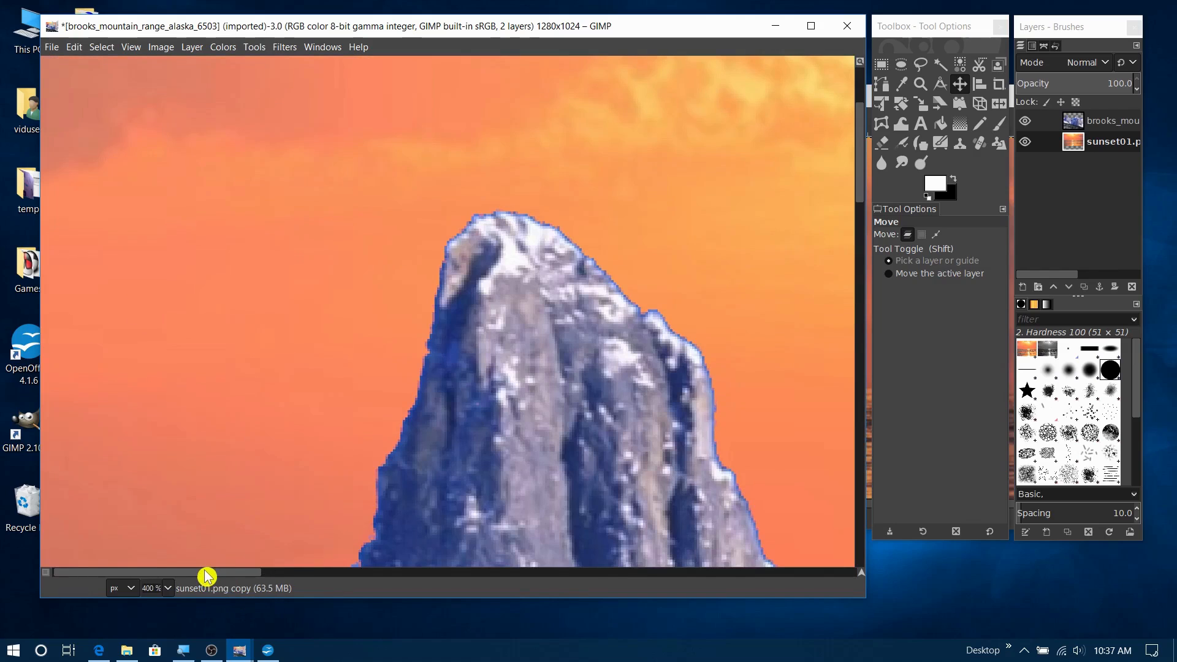
{"action": "left_click_drag", "start_coordinate": [207, 575], "coordinate": [164, 584]}
{"action": "left_click_drag", "start_coordinate": [123, 180], "coordinate": [113, 179]}
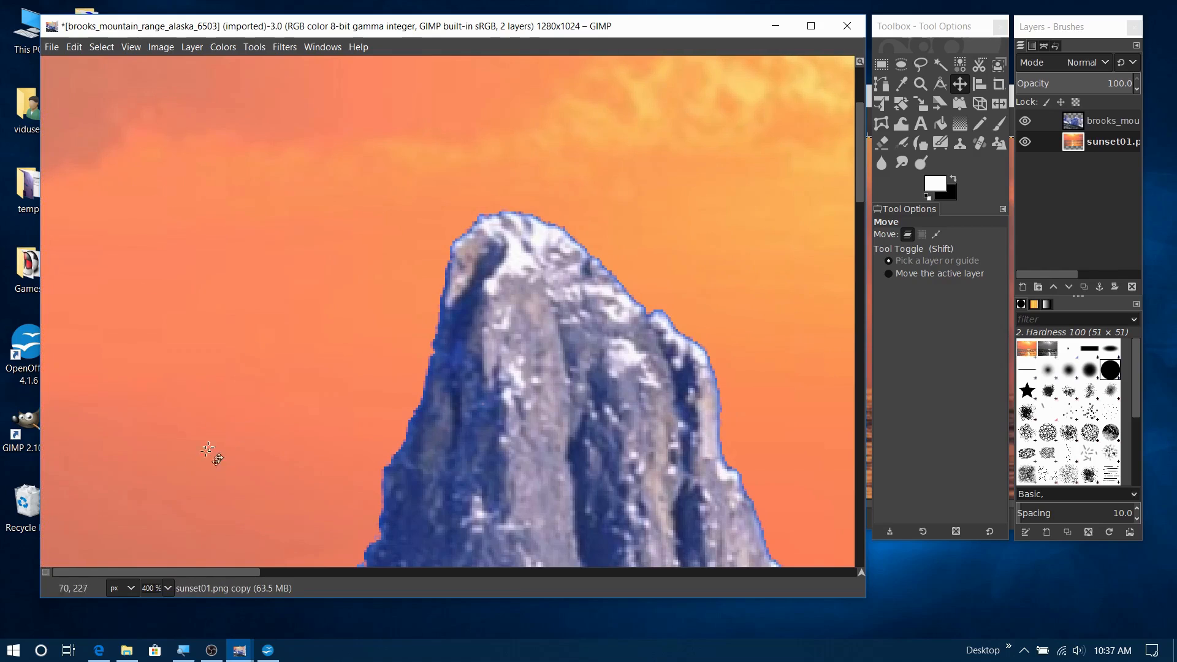
{"action": "left_click_drag", "start_coordinate": [186, 576], "coordinate": [827, 576]}
{"action": "left_click_drag", "start_coordinate": [792, 241], "coordinate": [793, 253]}
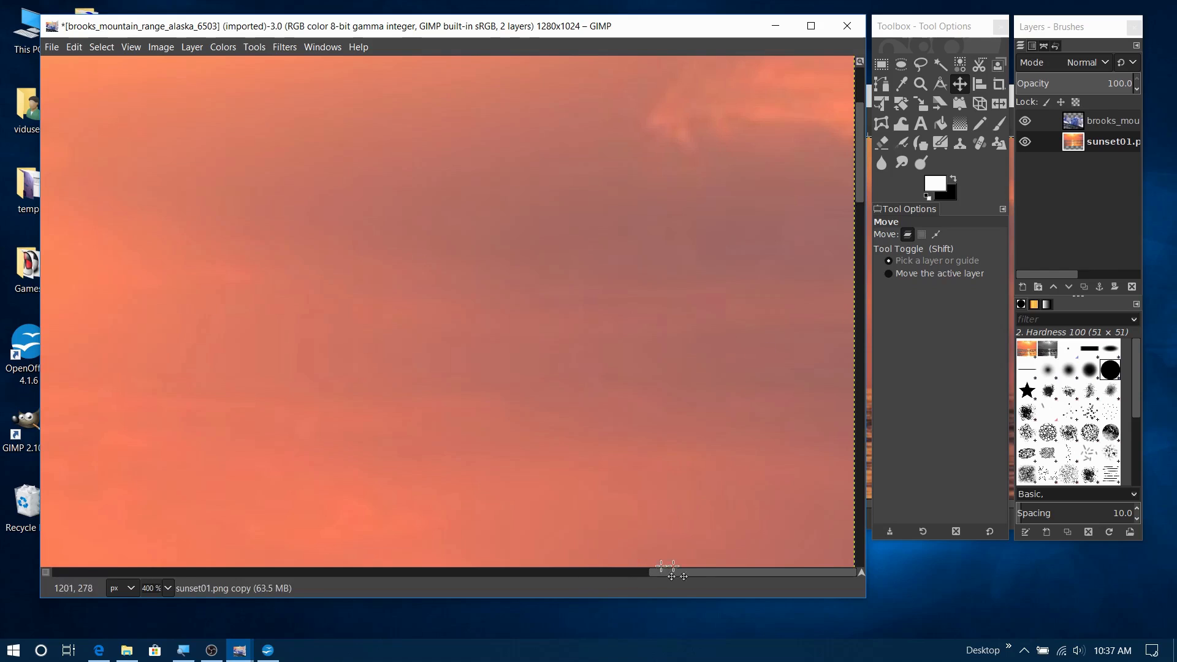
{"action": "left_click_drag", "start_coordinate": [691, 581], "coordinate": [198, 580]}
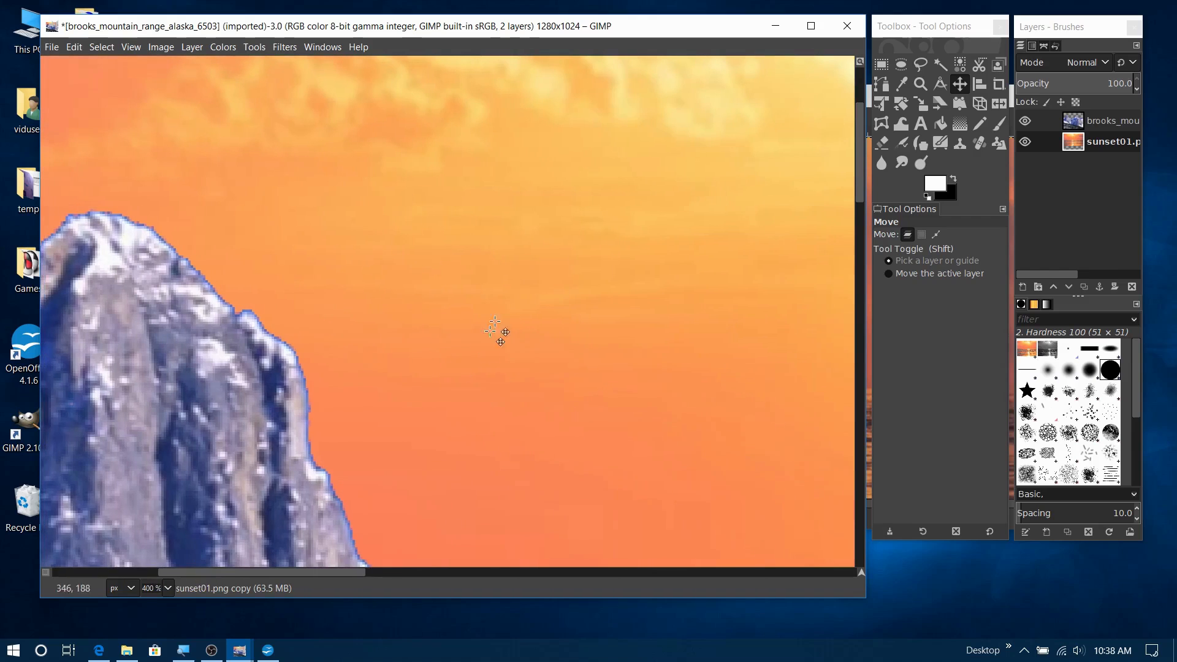
{"action": "scroll", "coordinate": [367, 390], "scroll_direction": "down", "scroll_amount": 3}
{"action": "scroll", "coordinate": [379, 362], "scroll_direction": "up", "scroll_amount": 5}
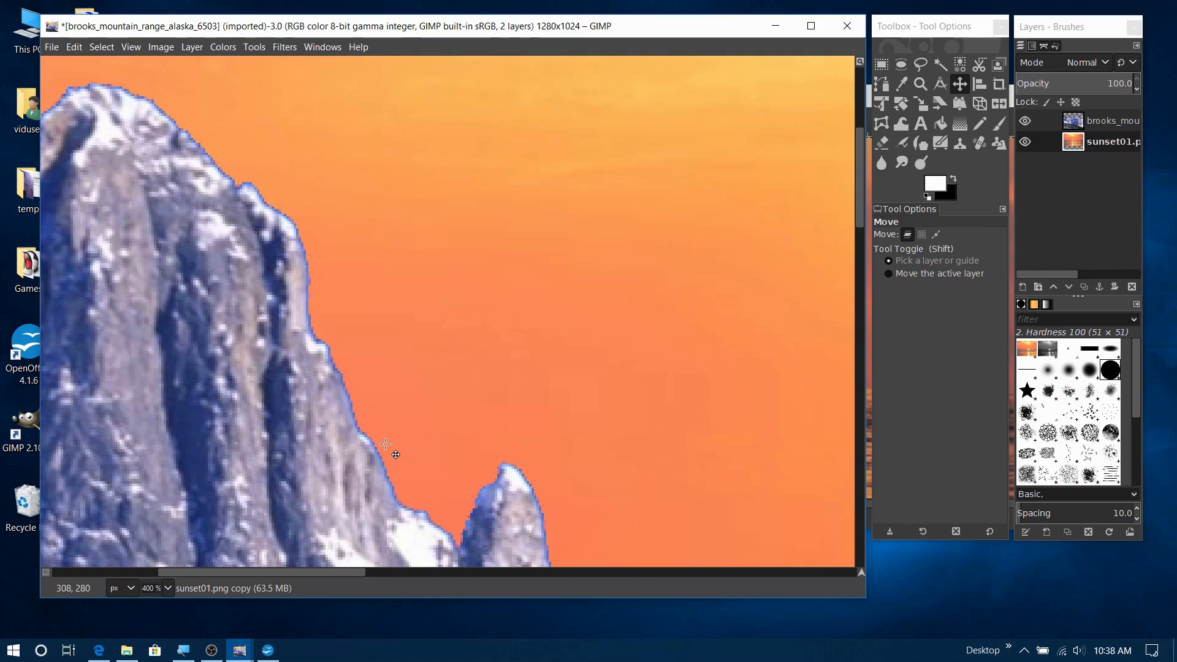
{"action": "key", "text": "1"}
{"action": "scroll", "coordinate": [380, 451], "scroll_direction": "down", "scroll_amount": 5}
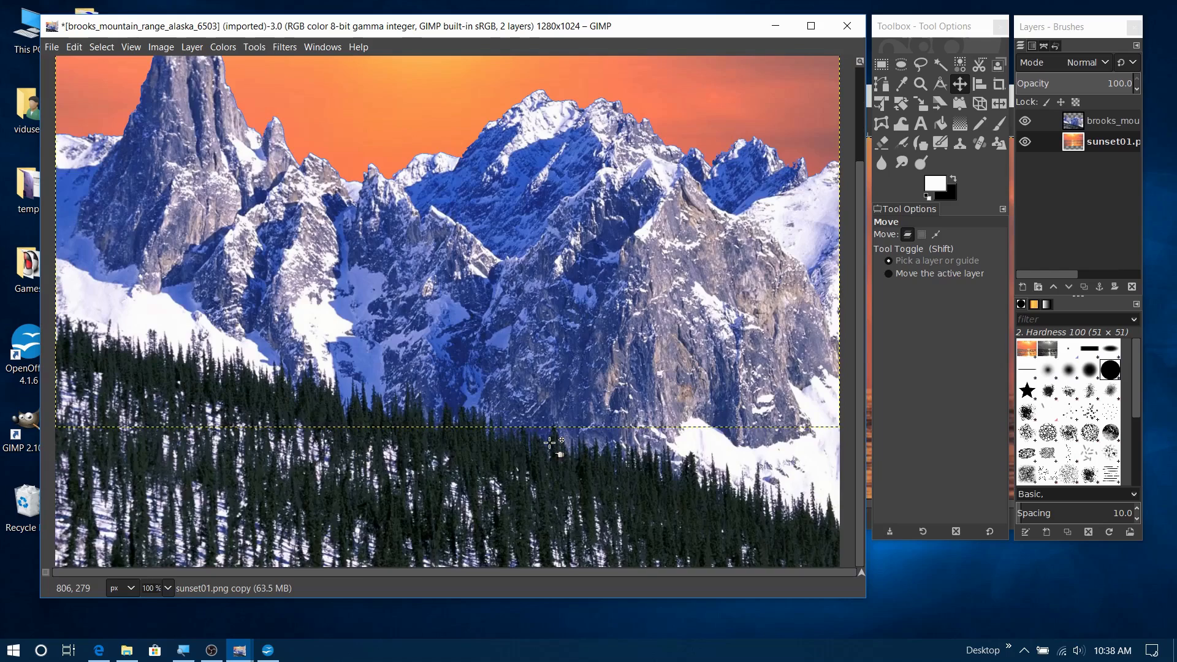
{"action": "scroll", "coordinate": [550, 442], "scroll_direction": "up", "scroll_amount": 1}
{"action": "scroll", "coordinate": [514, 433], "scroll_direction": "down", "scroll_amount": 3}
{"action": "scroll", "coordinate": [514, 433], "scroll_direction": "up", "scroll_amount": 3}
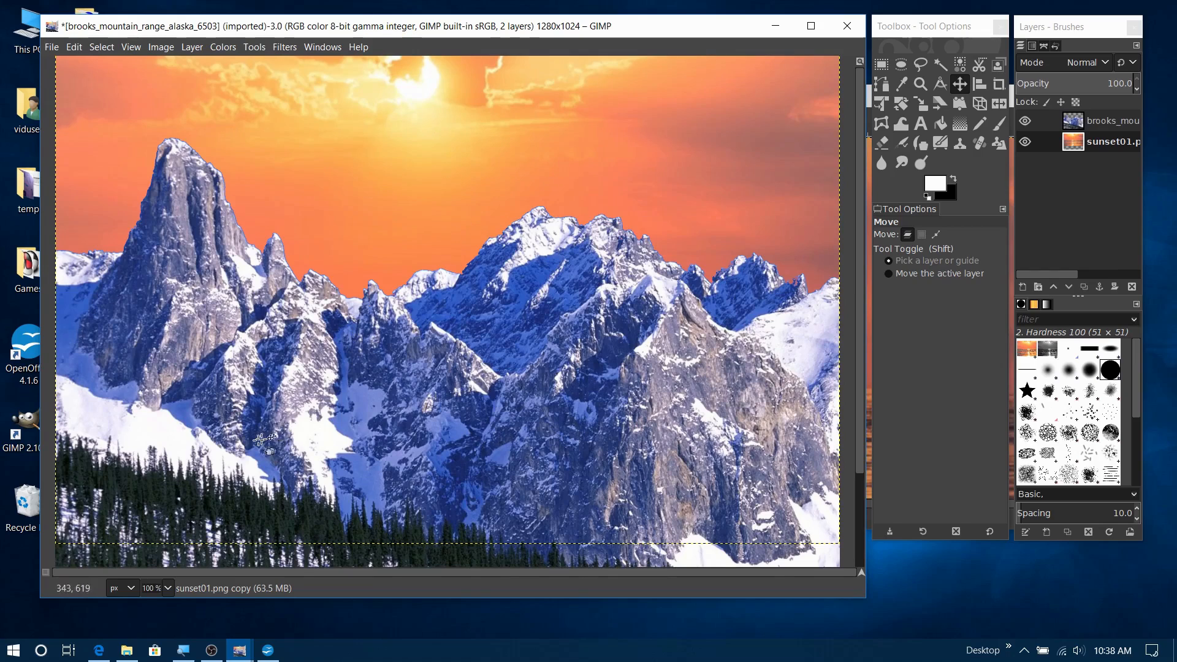
Open skydiver.jpg from the vid_data folder in the GNU Image Manipulation Program and place its window over the mountain photo
{"action": "left_click", "coordinate": [126, 650]}
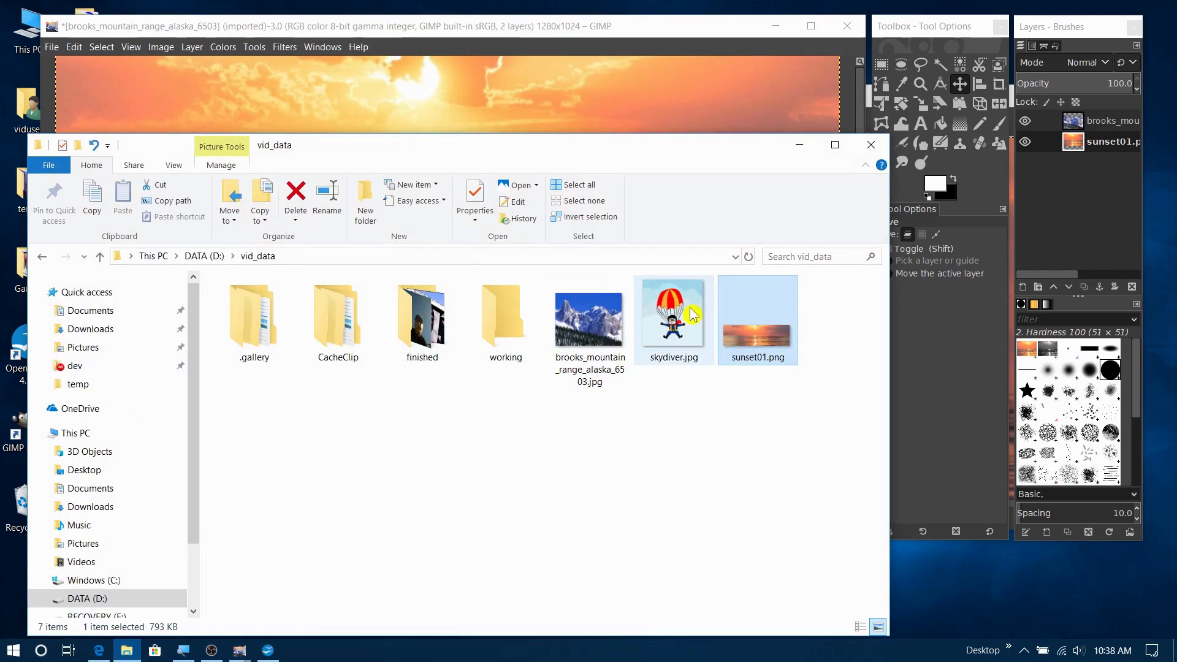
{"action": "left_click", "coordinate": [688, 307]}
{"action": "right_click", "coordinate": [683, 307]}
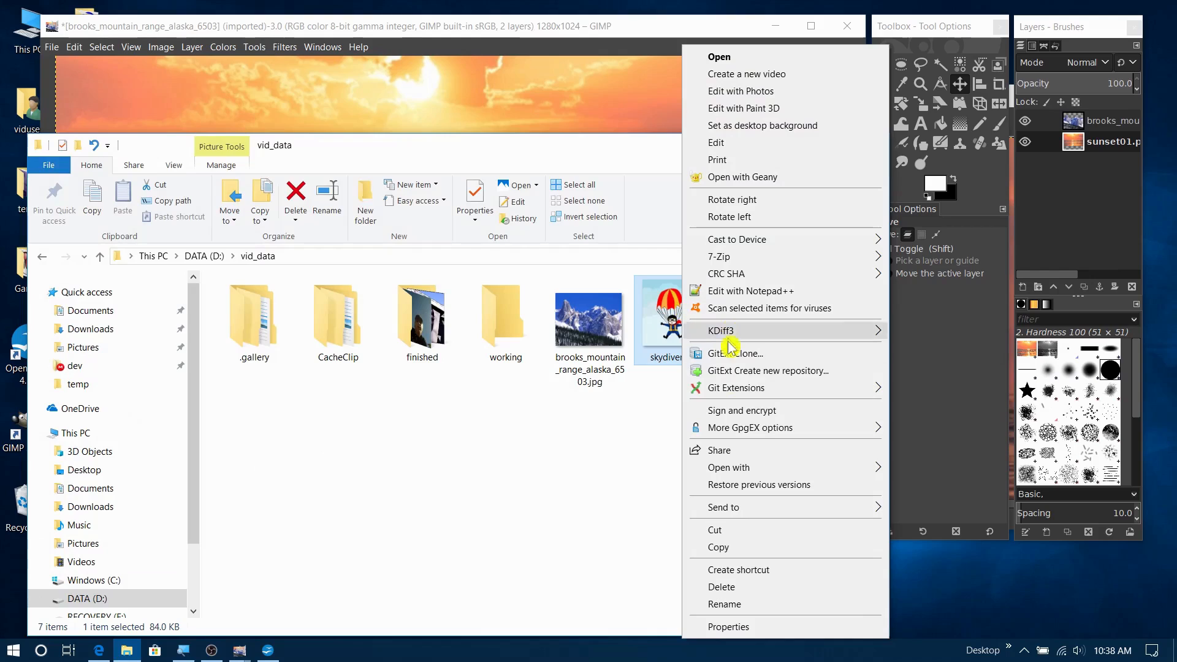
{"action": "mouse_move", "coordinate": [740, 469]}
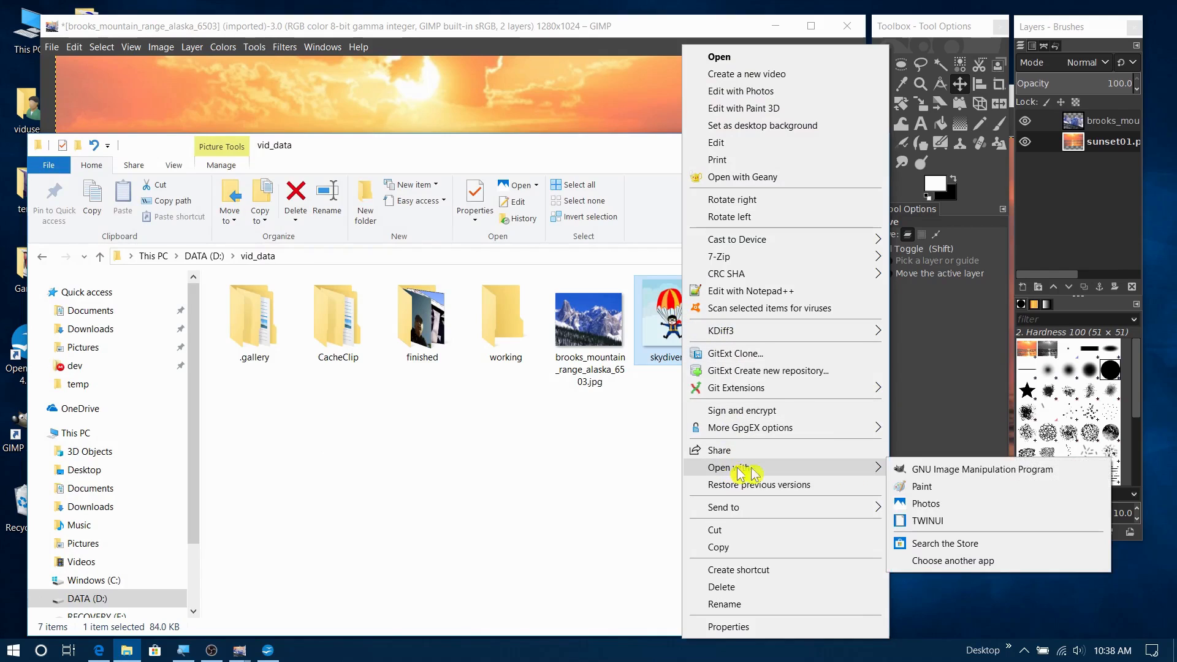
{"action": "left_click", "coordinate": [926, 469]}
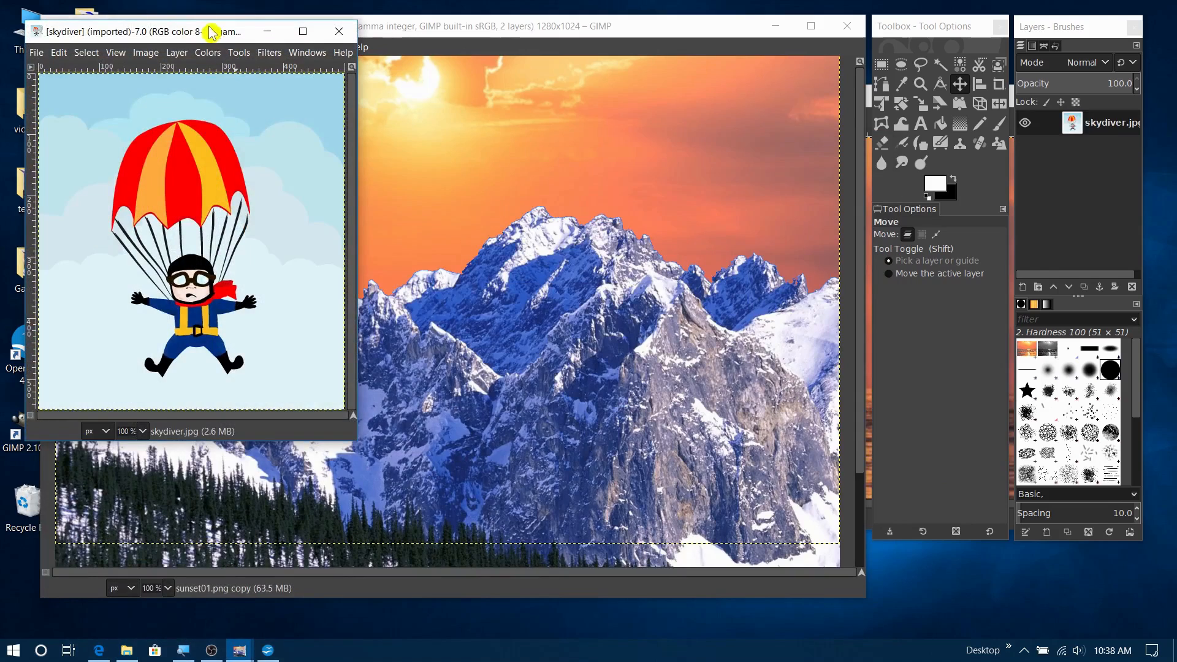
{"action": "left_click_drag", "start_coordinate": [211, 32], "coordinate": [539, 126]}
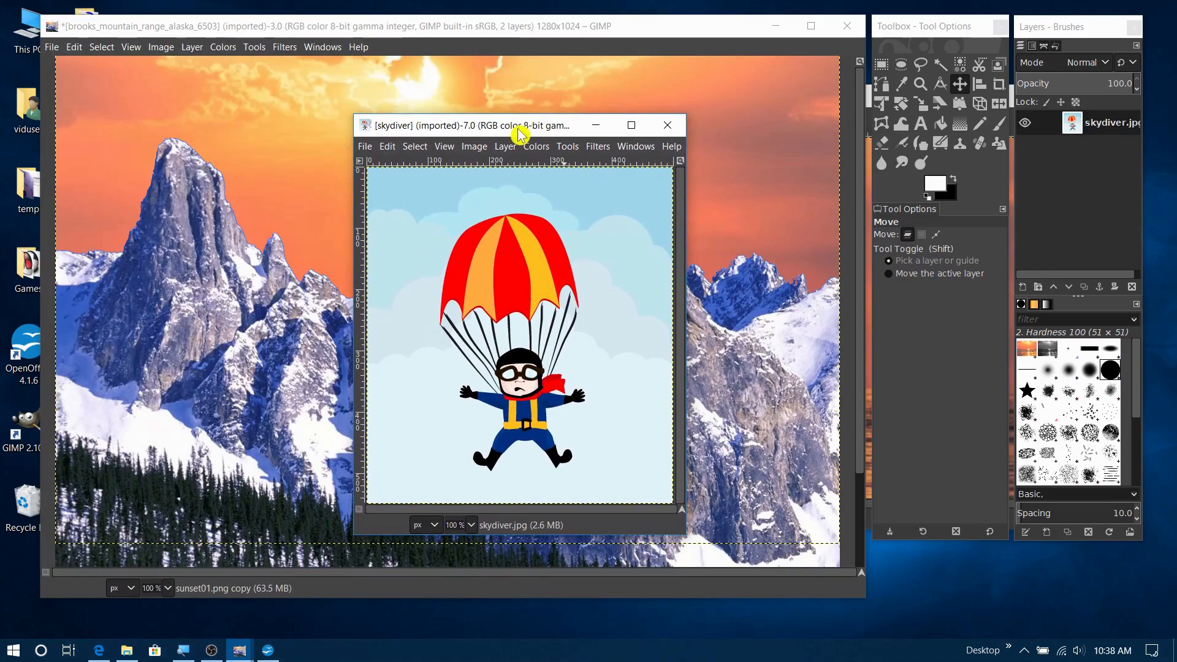
Choose the Fuzzy Select tool and add an alpha channel to the skydiver layer
{"action": "left_click", "coordinate": [940, 65]}
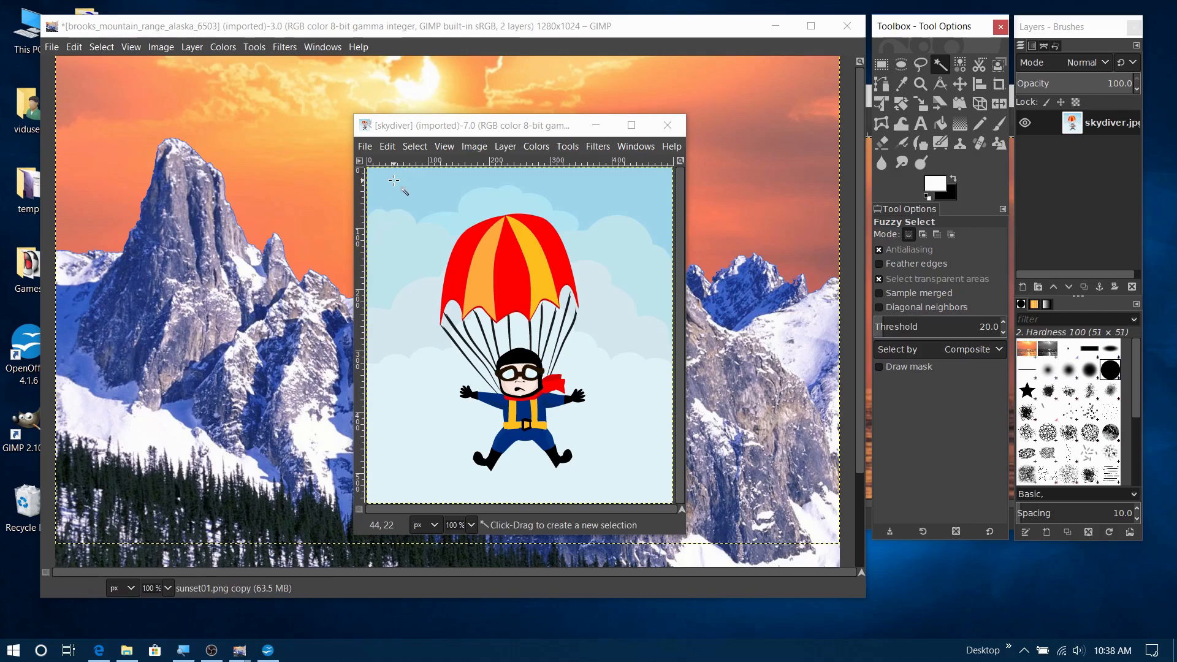
{"action": "left_click", "coordinate": [495, 148]}
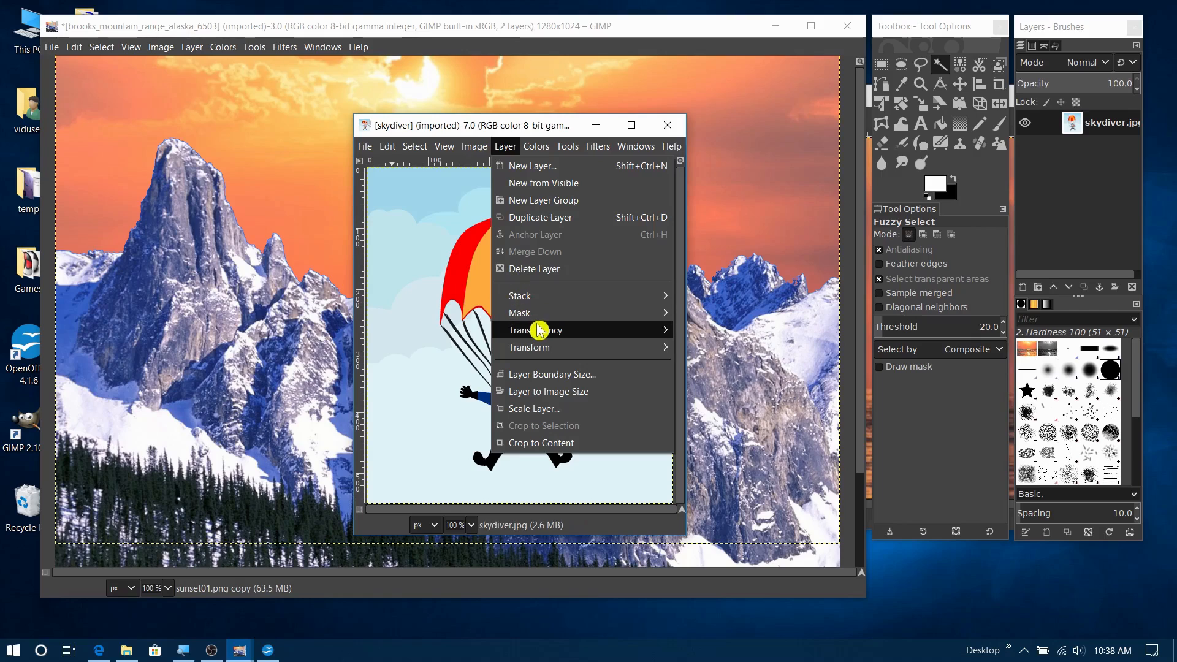
{"action": "mouse_move", "coordinate": [537, 332]}
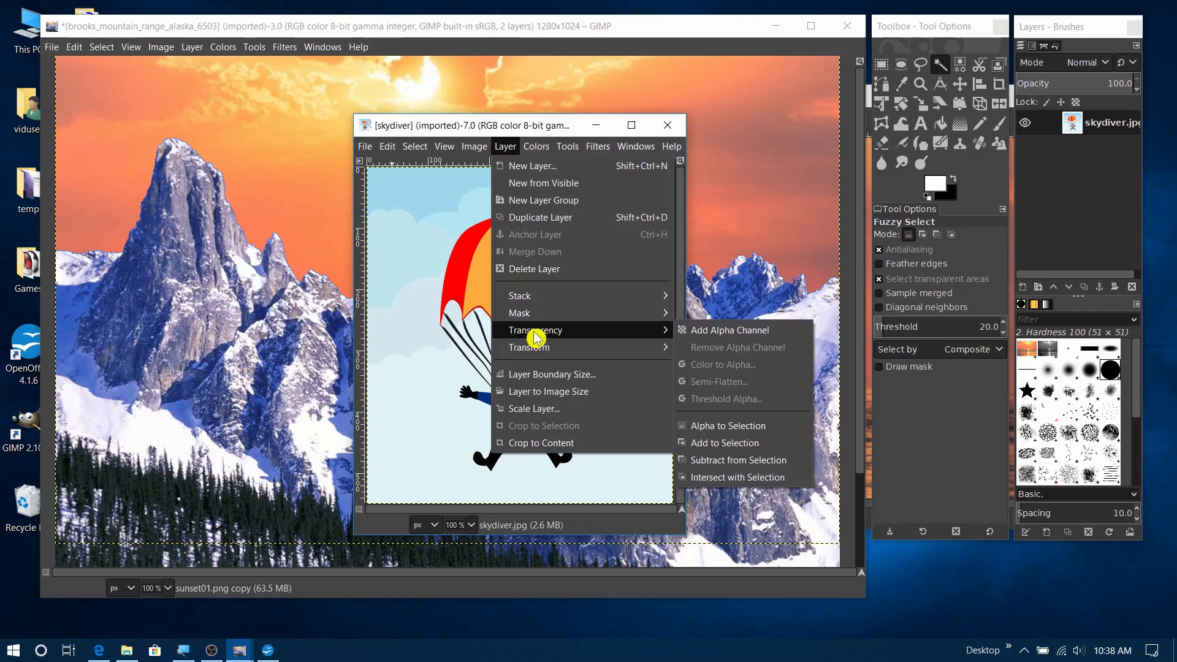
{"action": "left_click", "coordinate": [725, 334]}
Fuzzy-select and delete the blue sky and each cloud area around the skydiver
{"action": "left_click", "coordinate": [423, 182]}
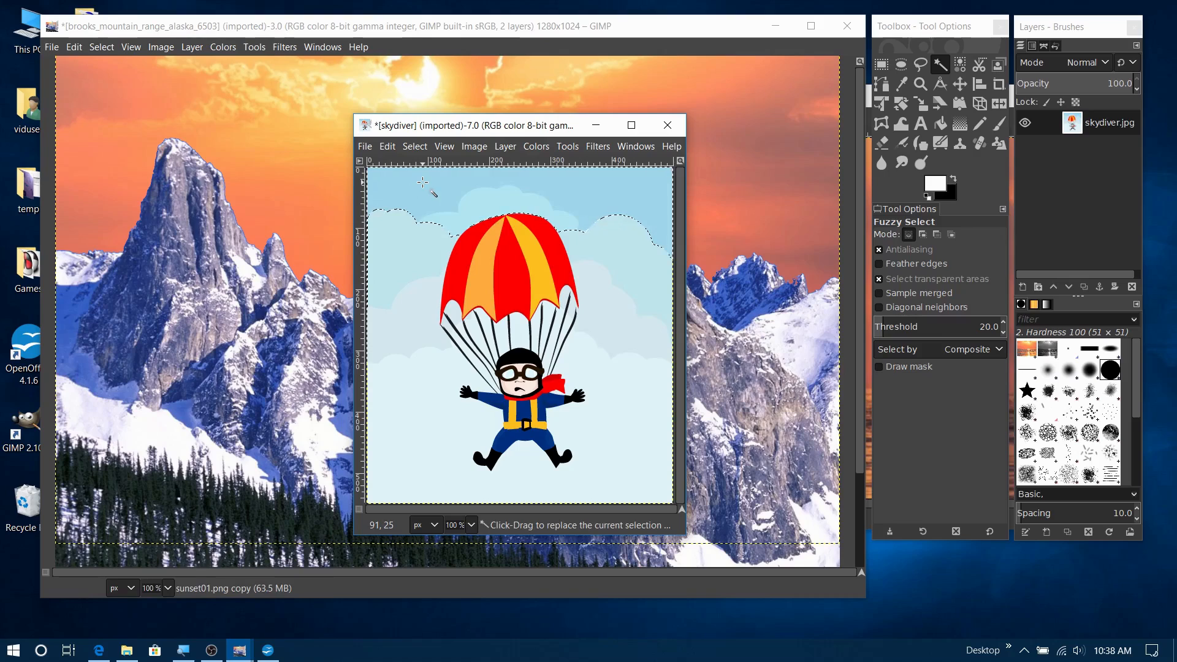
{"action": "key", "text": "Delete"}
{"action": "left_click", "coordinate": [402, 257]}
{"action": "key", "text": "Delete"}
{"action": "left_click", "coordinate": [389, 376]}
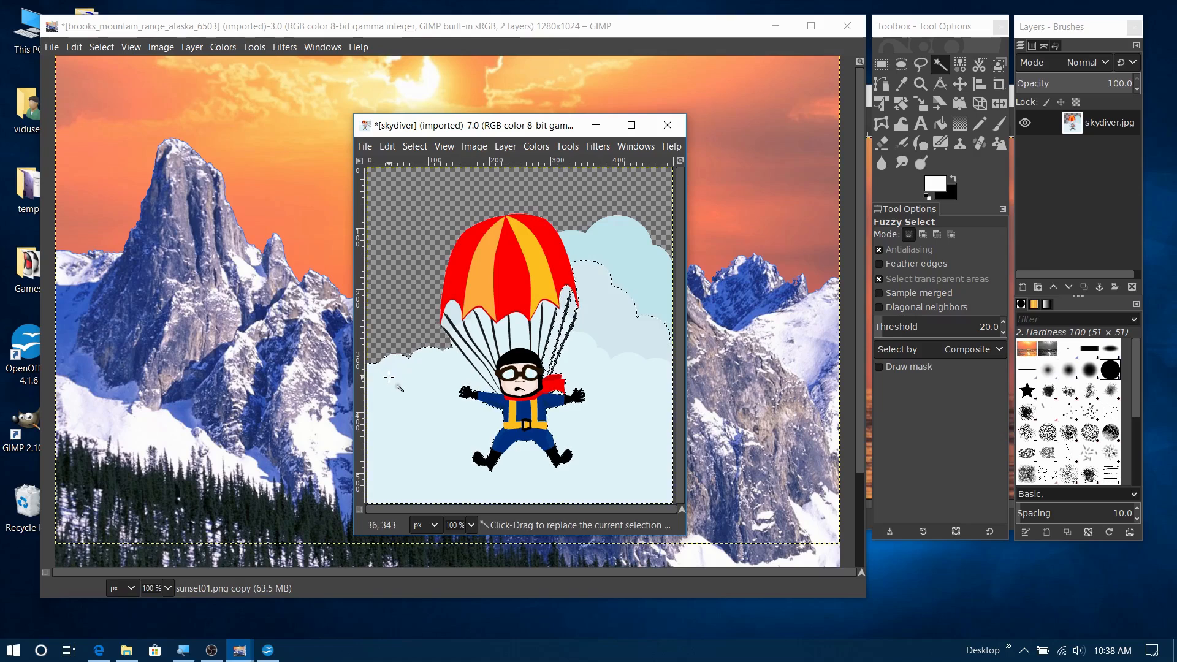
{"action": "key", "text": "Delete"}
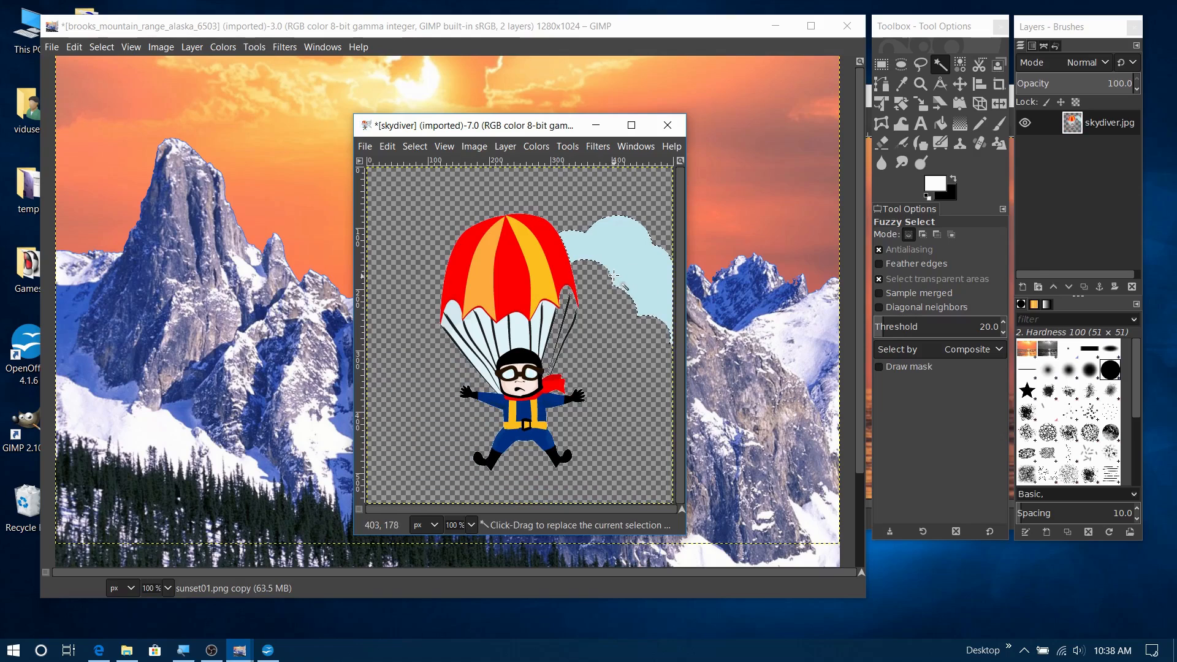
{"action": "key", "text": "Delete"}
Fuzzy-select and delete each remaining background patch between the parachute cords
{"action": "left_click", "coordinate": [544, 325]}
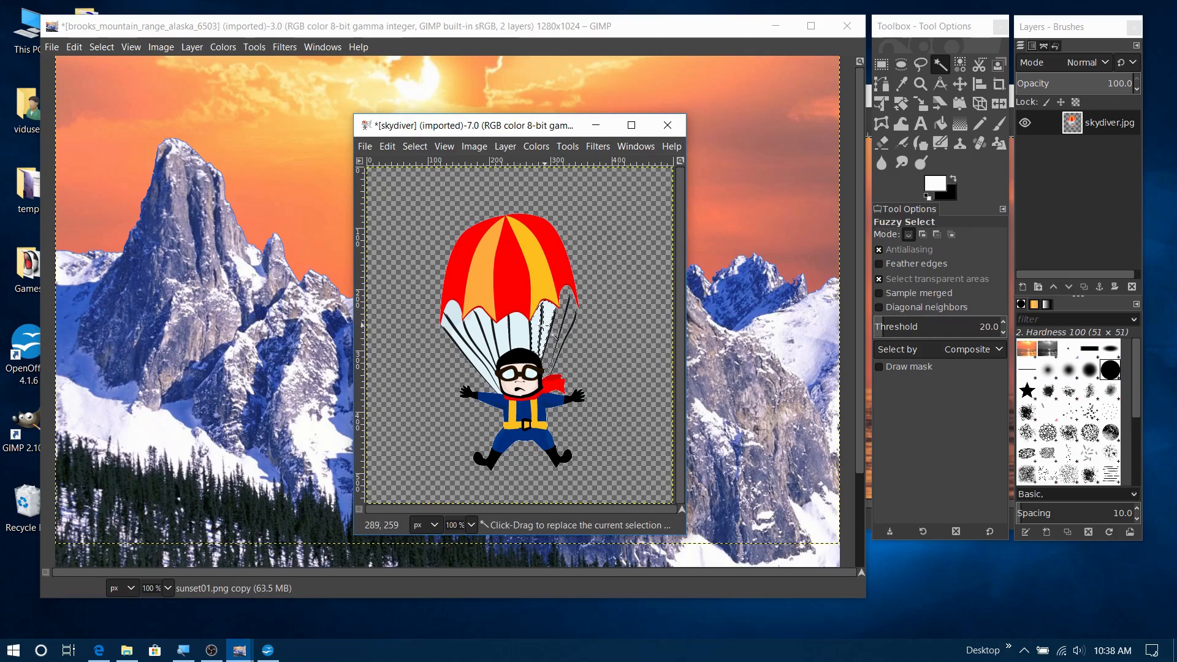
{"action": "key", "text": "Delete"}
{"action": "left_click", "coordinate": [520, 327]}
{"action": "key", "text": "Delete"}
{"action": "left_click", "coordinate": [504, 335]}
{"action": "key", "text": "Delete"}
{"action": "left_click", "coordinate": [484, 318]}
{"action": "key", "text": "Delete"}
{"action": "left_click", "coordinate": [469, 320]}
{"action": "key", "text": "Delete"}
{"action": "left_click", "coordinate": [451, 313]}
{"action": "key", "text": "Delete"}
{"action": "left_click", "coordinate": [451, 329]}
{"action": "key", "text": "Delete"}
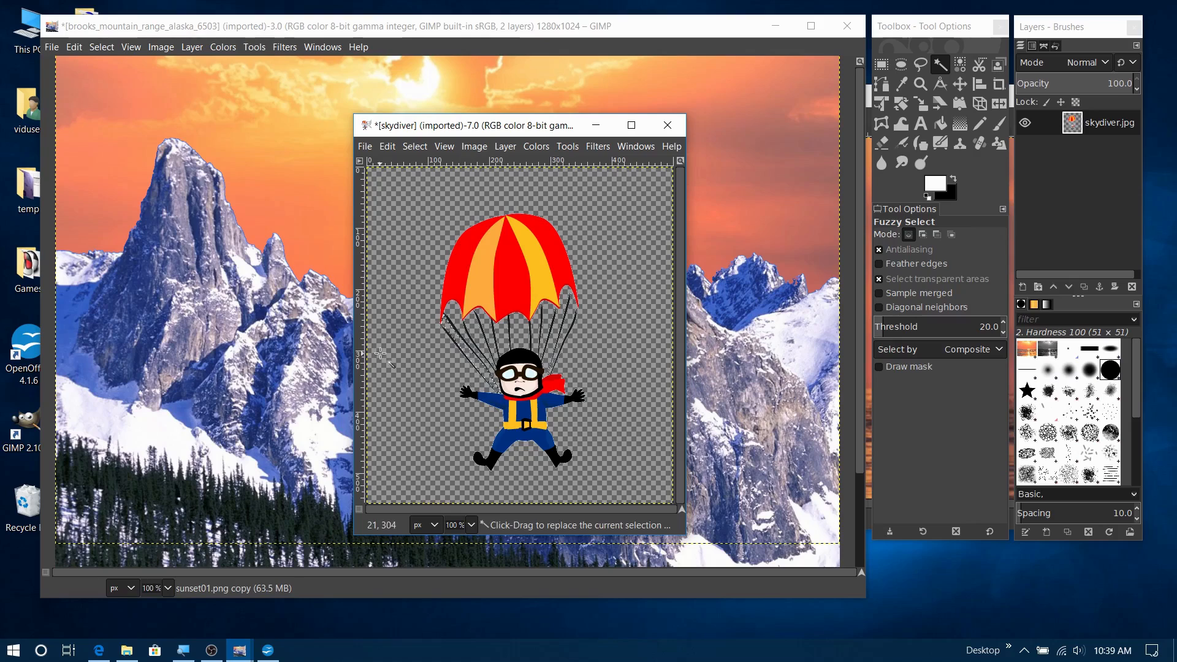
Clear the selection and copy the skydiver layer, minimizing its window to return to the mountain photo
{"action": "left_click", "coordinate": [413, 152]}
{"action": "left_click", "coordinate": [424, 196]}
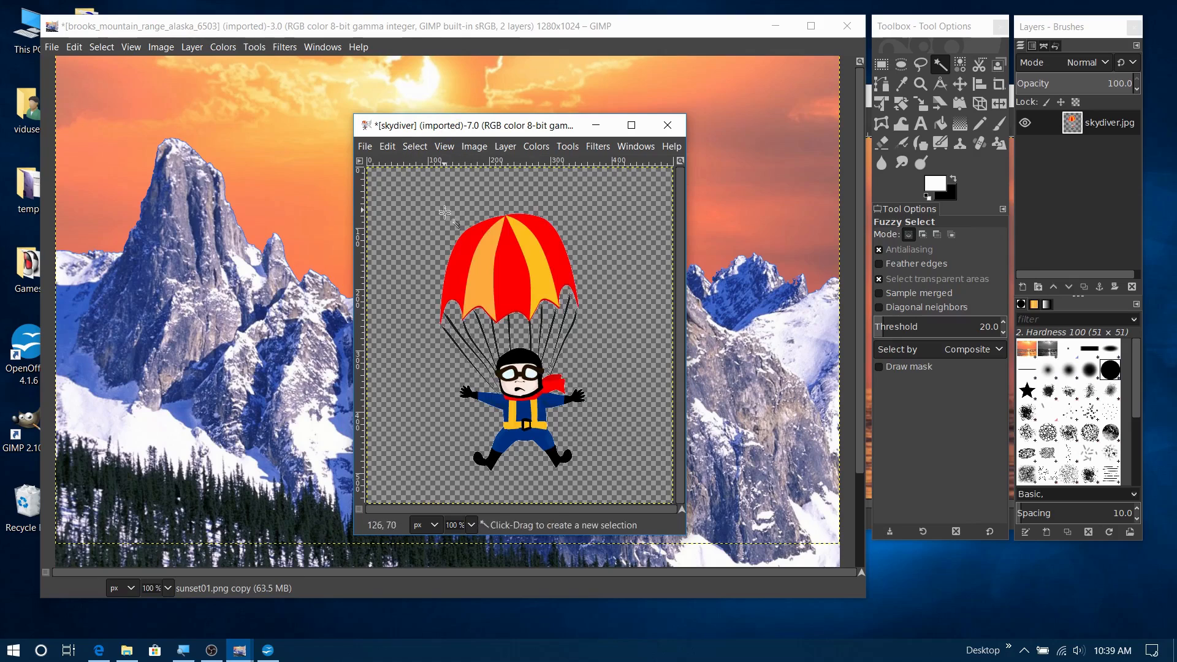
{"action": "left_click", "coordinate": [390, 152]}
{"action": "left_click", "coordinate": [412, 246]}
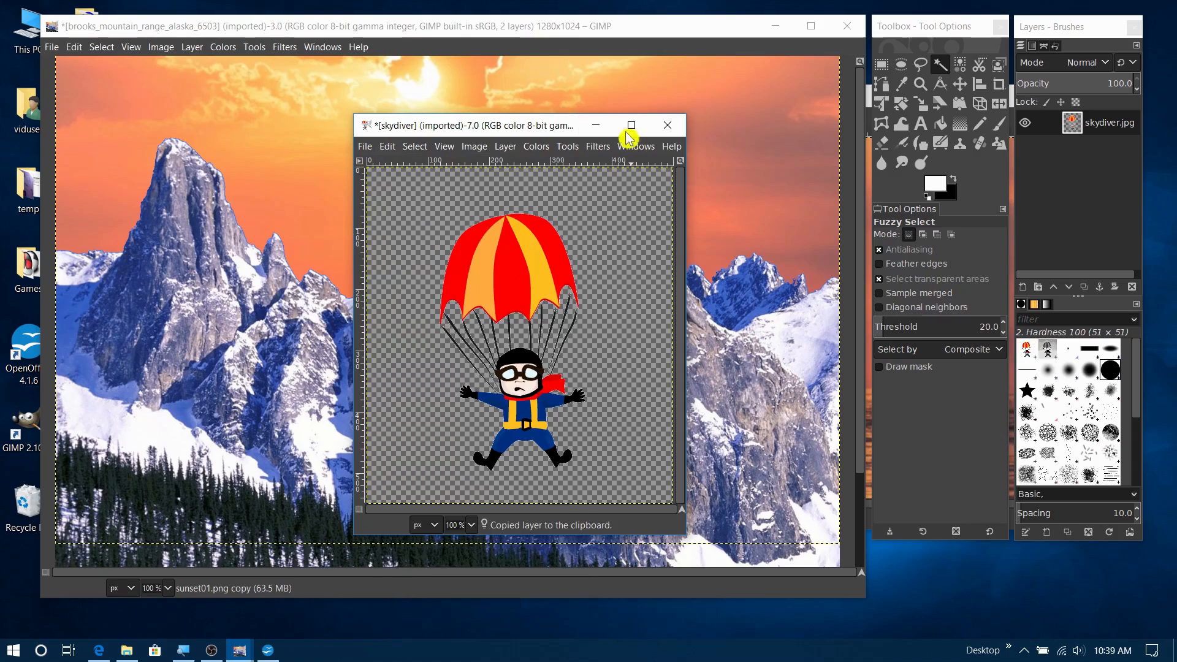
{"action": "left_click", "coordinate": [595, 125]}
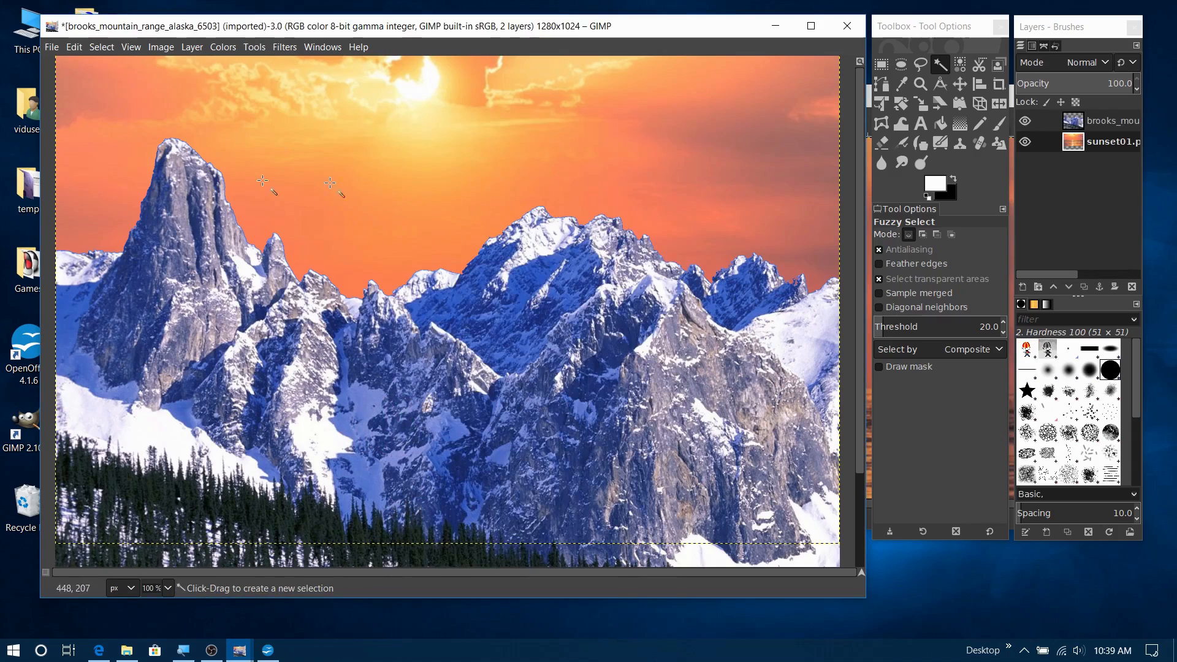
Paste the copied skydiver into the mountain photo as a new layer
{"action": "left_click", "coordinate": [80, 49]}
{"action": "mouse_move", "coordinate": [114, 254]}
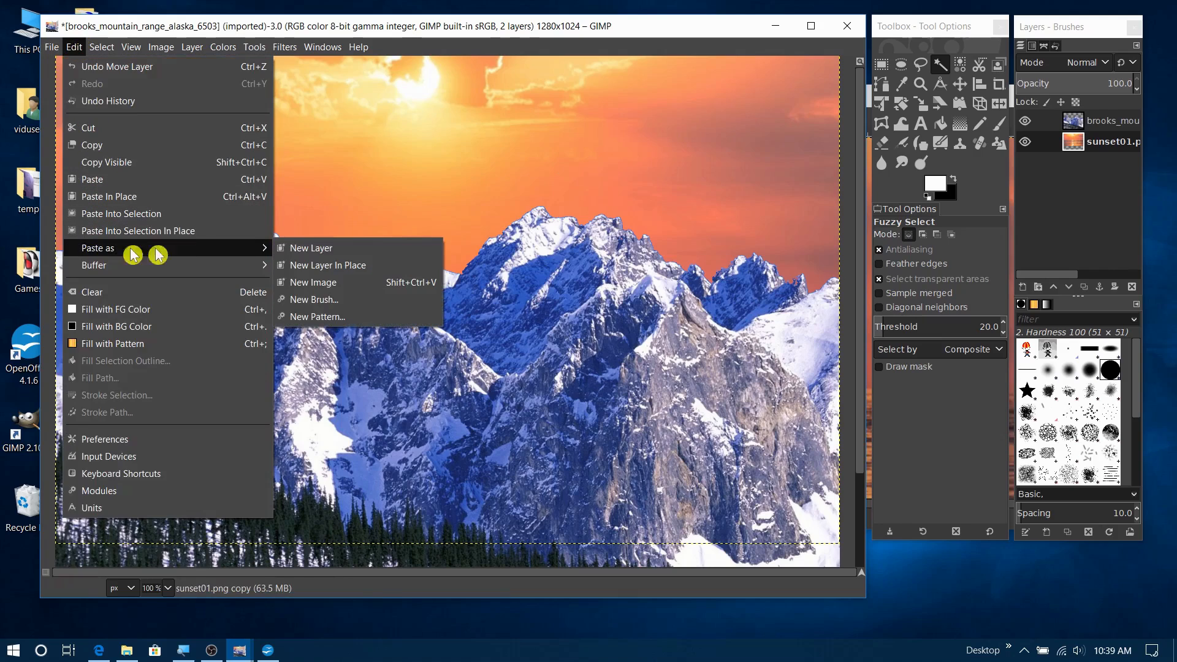
{"action": "left_click", "coordinate": [334, 248]}
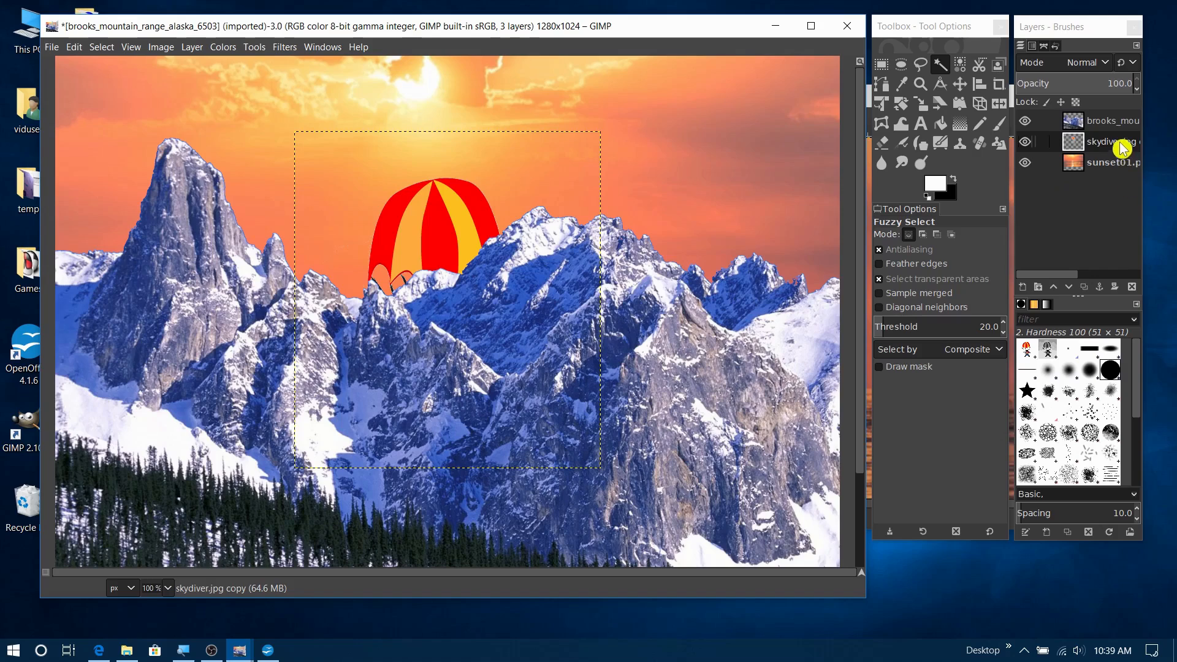
Raise the skydiver layer above the mountain layer and move the skydiver up into the sky over the right-hand peaks
{"action": "left_click_drag", "start_coordinate": [1115, 145], "coordinate": [1114, 119]}
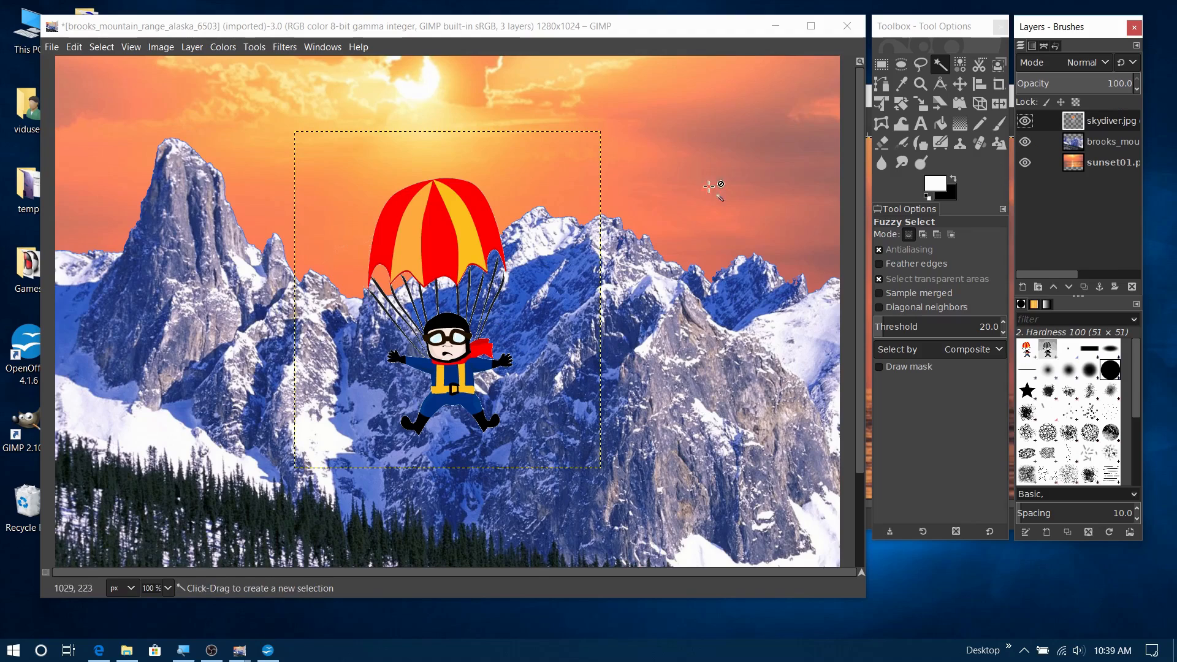
{"action": "left_click", "coordinate": [960, 84]}
{"action": "left_click_drag", "start_coordinate": [434, 243], "coordinate": [702, 136]}
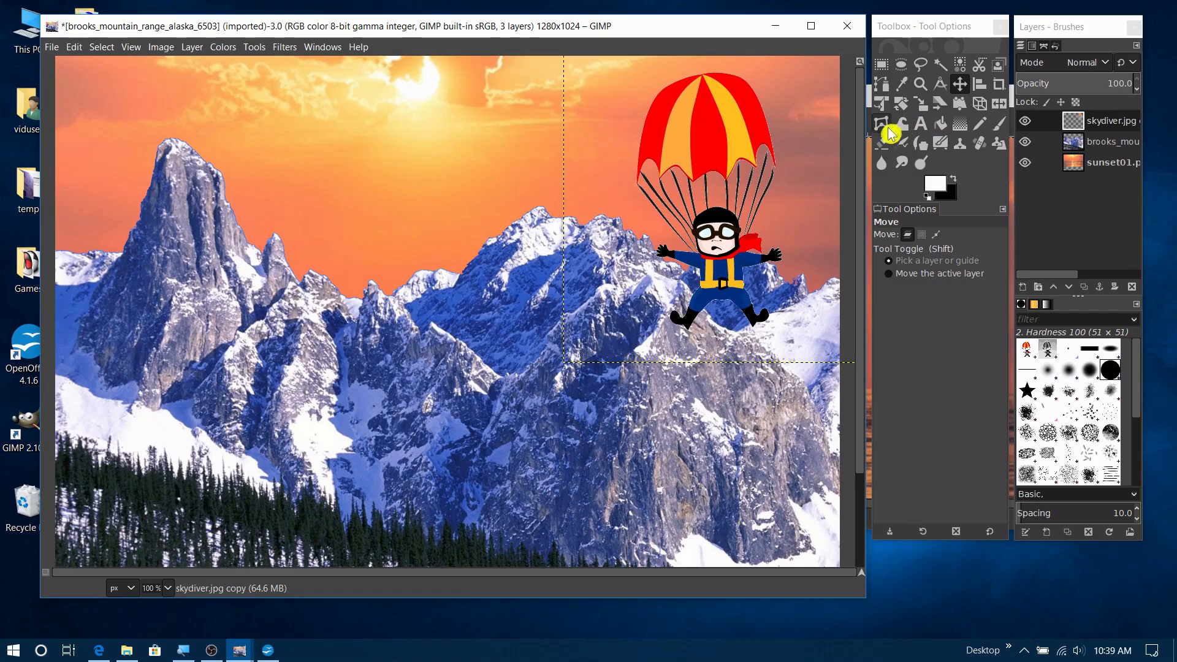
Start scaling the skydiver layer with the Scale tool
{"action": "left_click", "coordinate": [921, 105]}
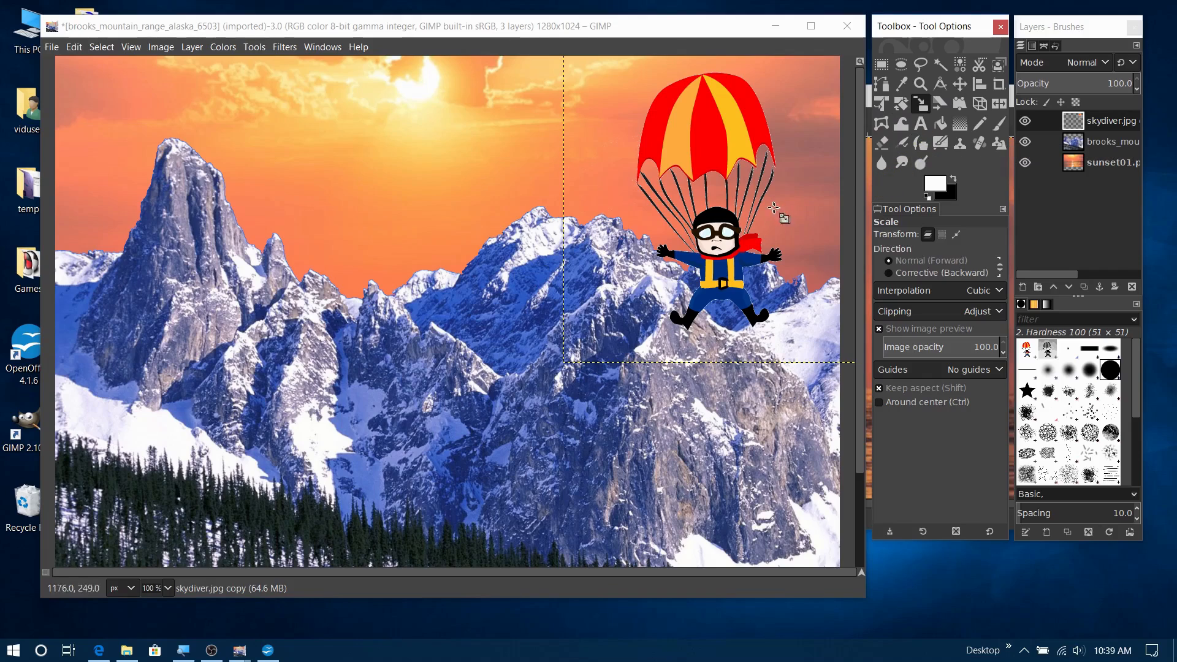
{"action": "left_click", "coordinate": [726, 155]}
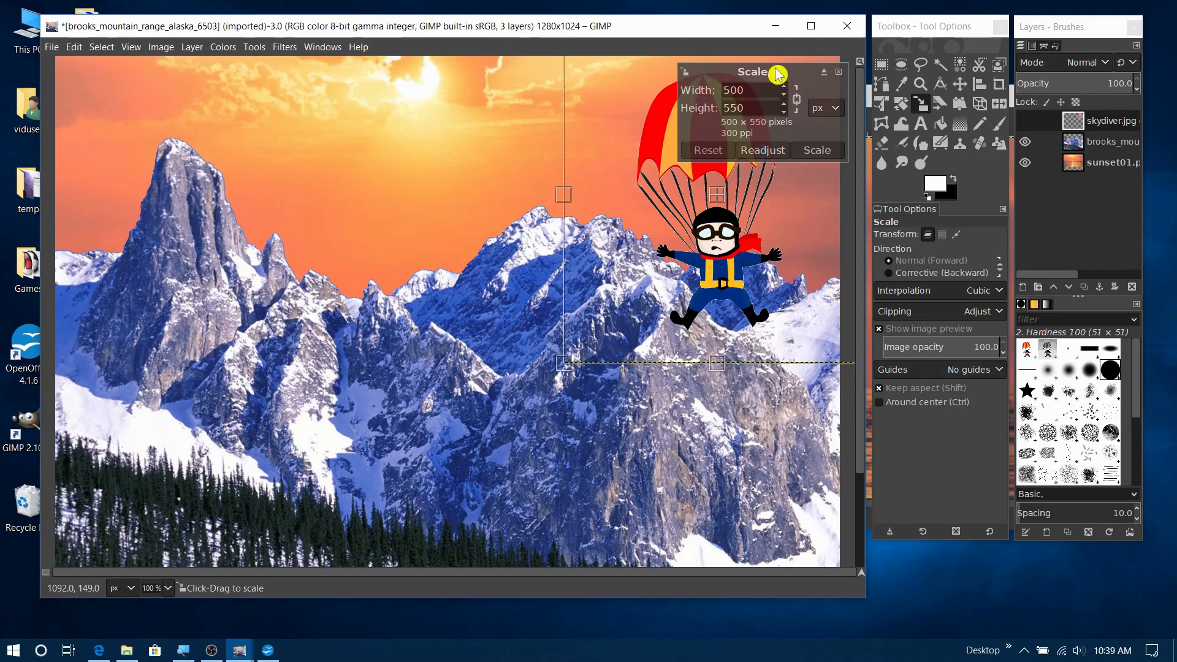
Try stretching the skydiver layer to 836 × 485 px with unlinked proportions, and reset its size and relink the aspect ratio
{"action": "left_click", "coordinate": [796, 99]}
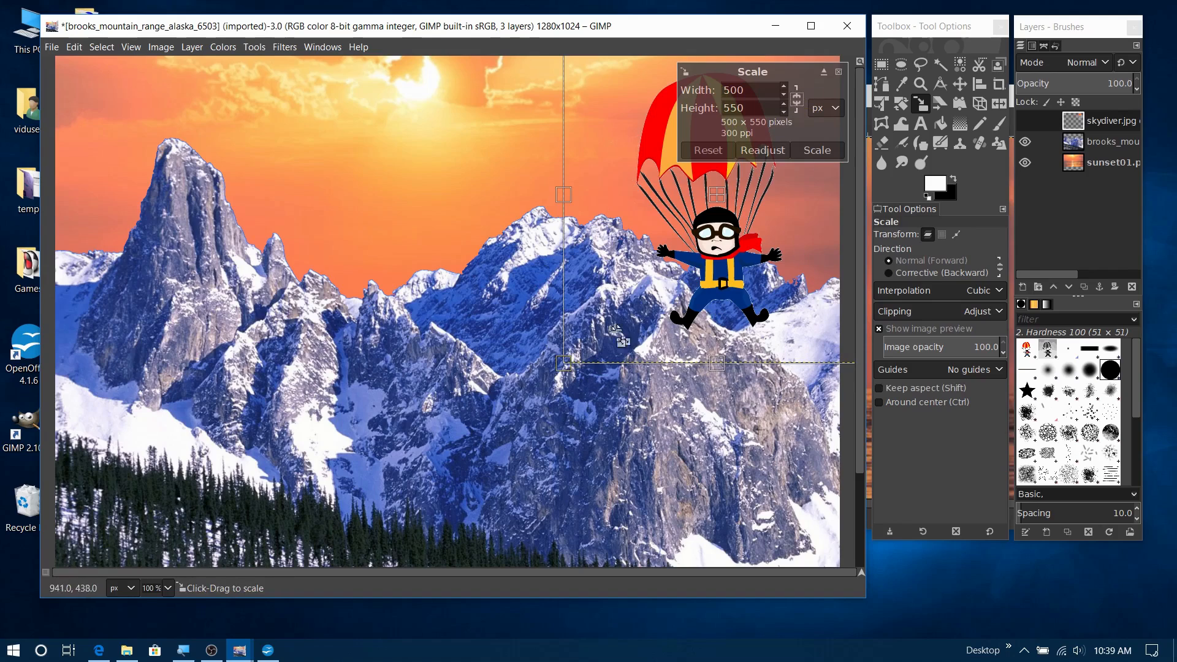
{"action": "left_click_drag", "start_coordinate": [566, 365], "coordinate": [376, 325]}
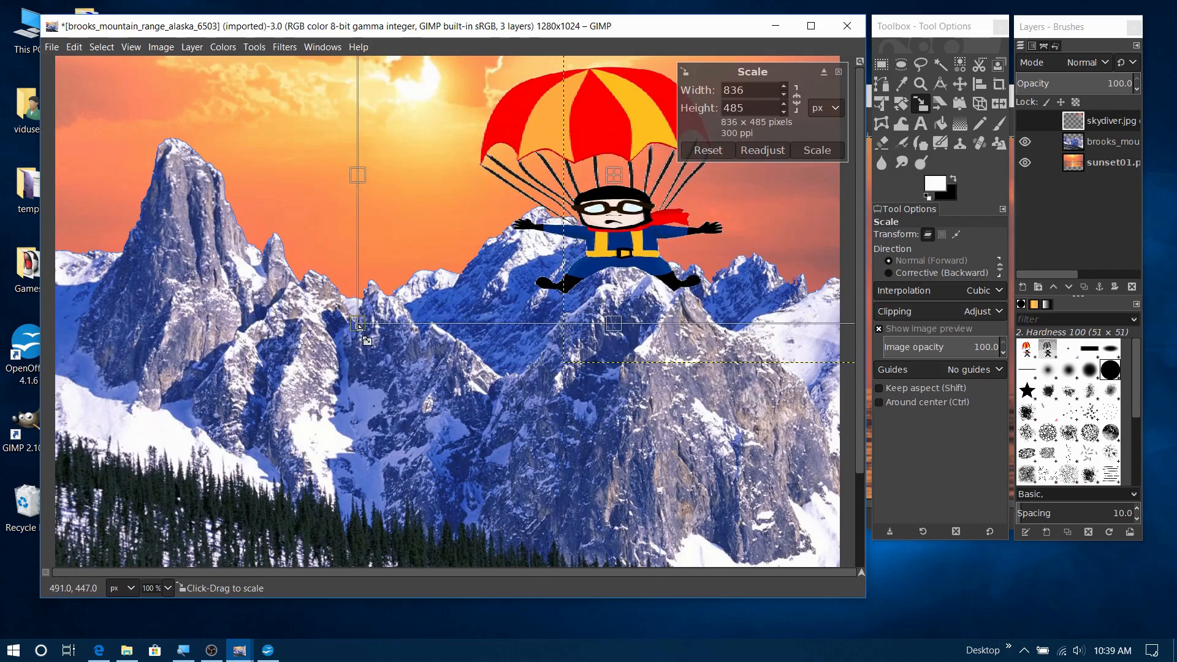
{"action": "left_click", "coordinate": [745, 153]}
{"action": "left_click", "coordinate": [797, 98]}
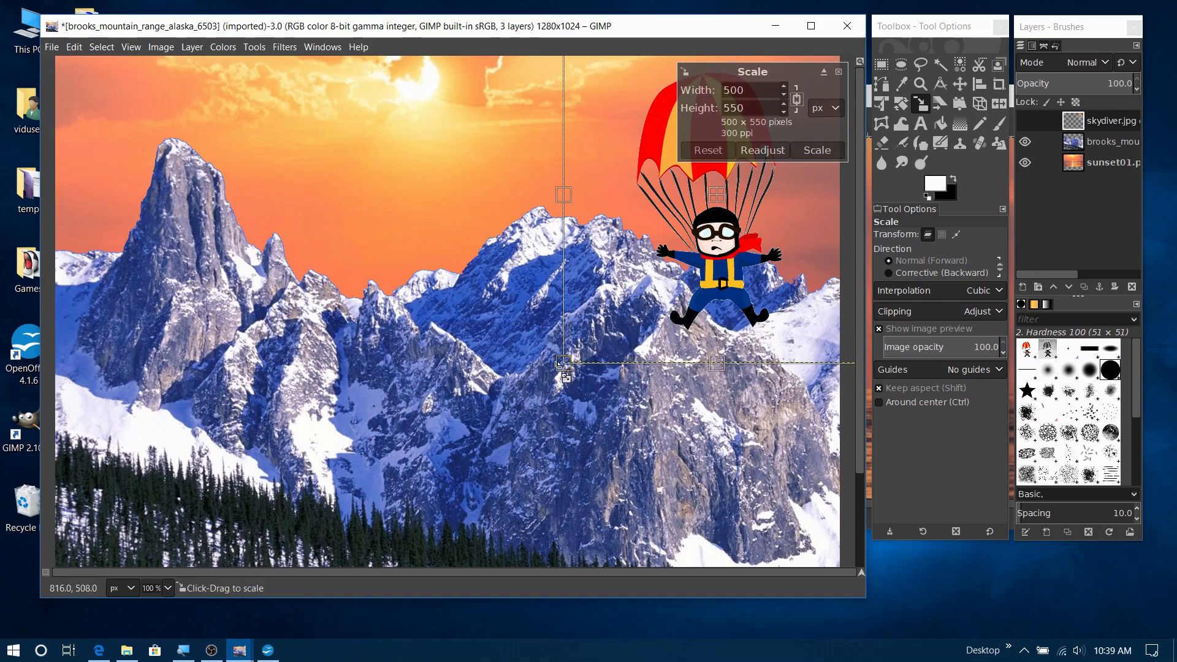
Scale the skydiver layer down proportionally to 315 × 346 px and move it into the sky clear of the right-hand peaks
{"action": "left_click_drag", "start_coordinate": [566, 366], "coordinate": [728, 291]}
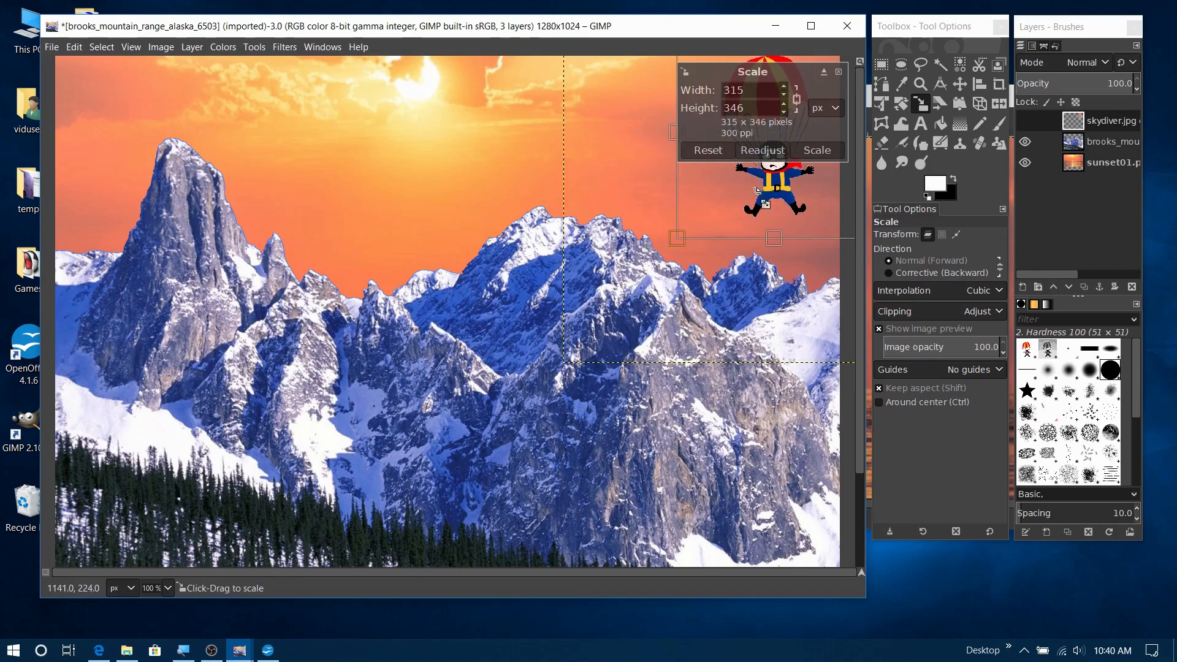
{"action": "left_click", "coordinate": [809, 153]}
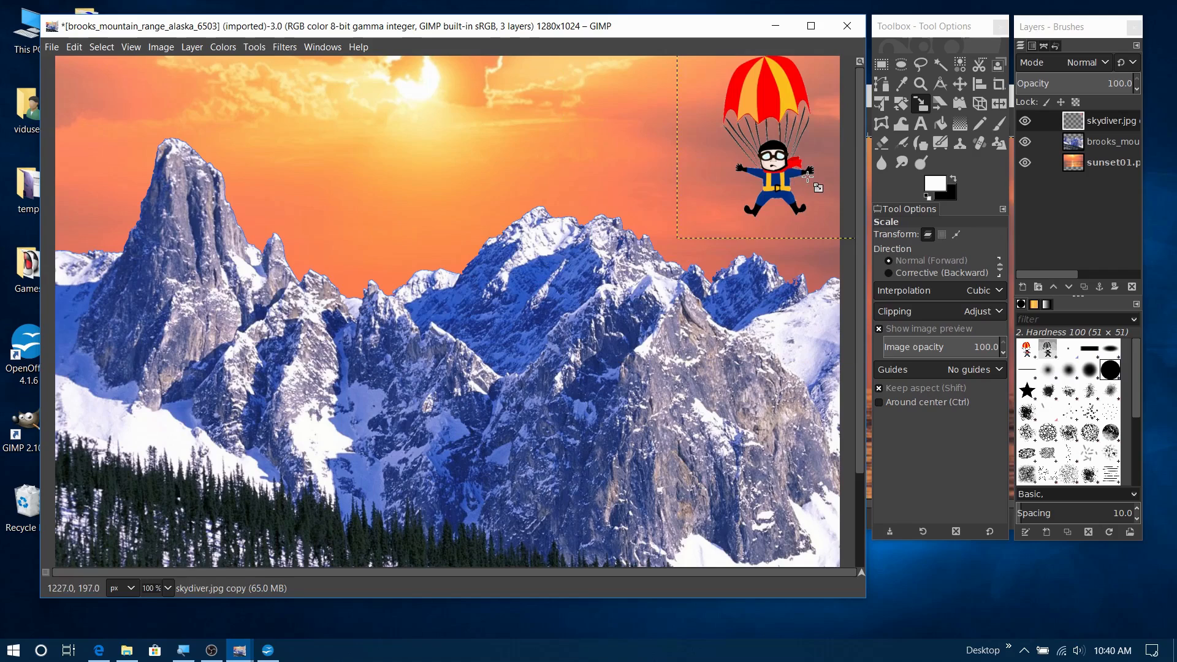
{"action": "left_click", "coordinate": [960, 84]}
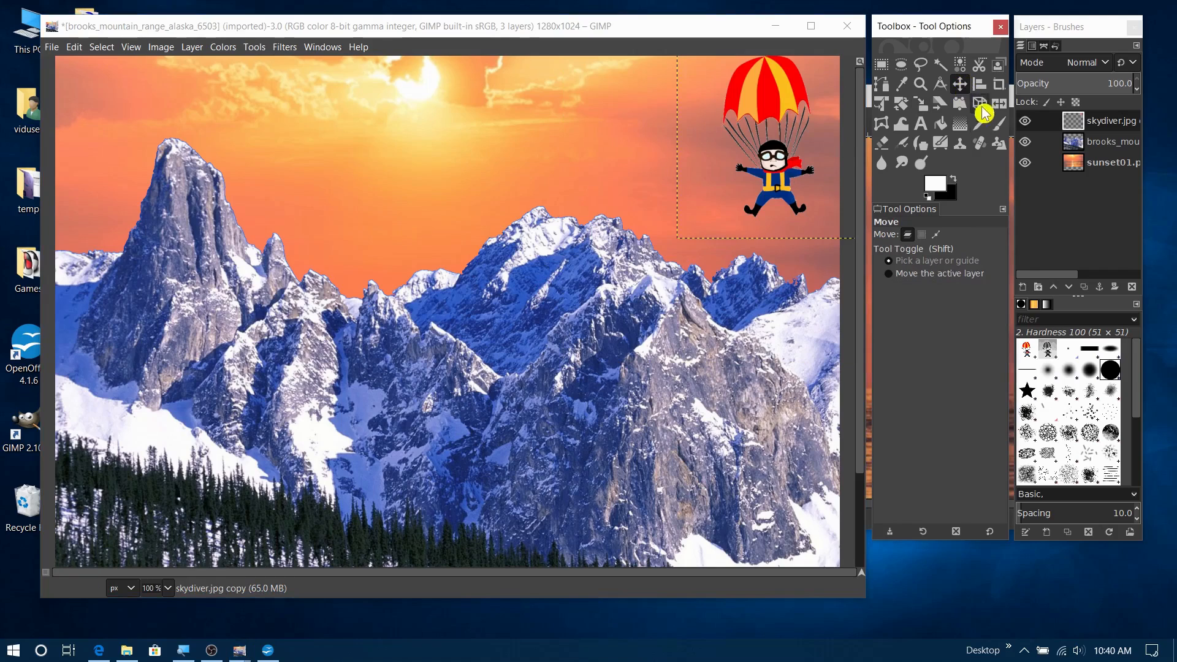
{"action": "left_click_drag", "start_coordinate": [763, 88], "coordinate": [731, 105]}
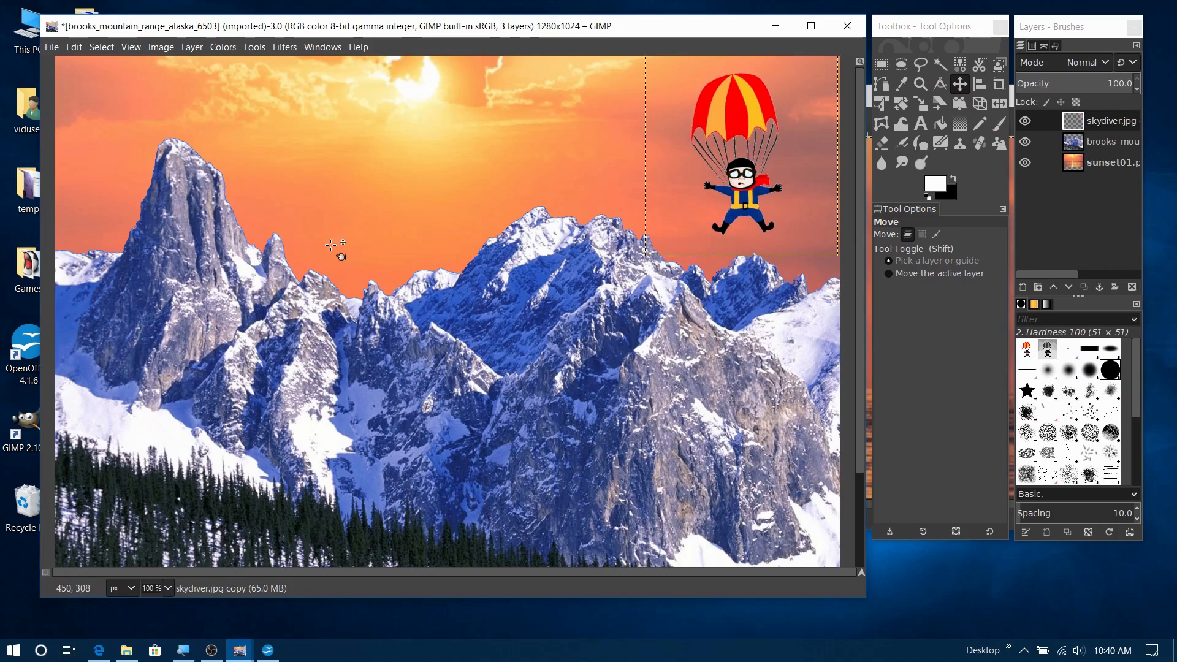
Save the layered composite as gimp demo01.xcf in the vid_data folder
{"action": "left_click_drag", "start_coordinate": [379, 23], "coordinate": [382, 24]}
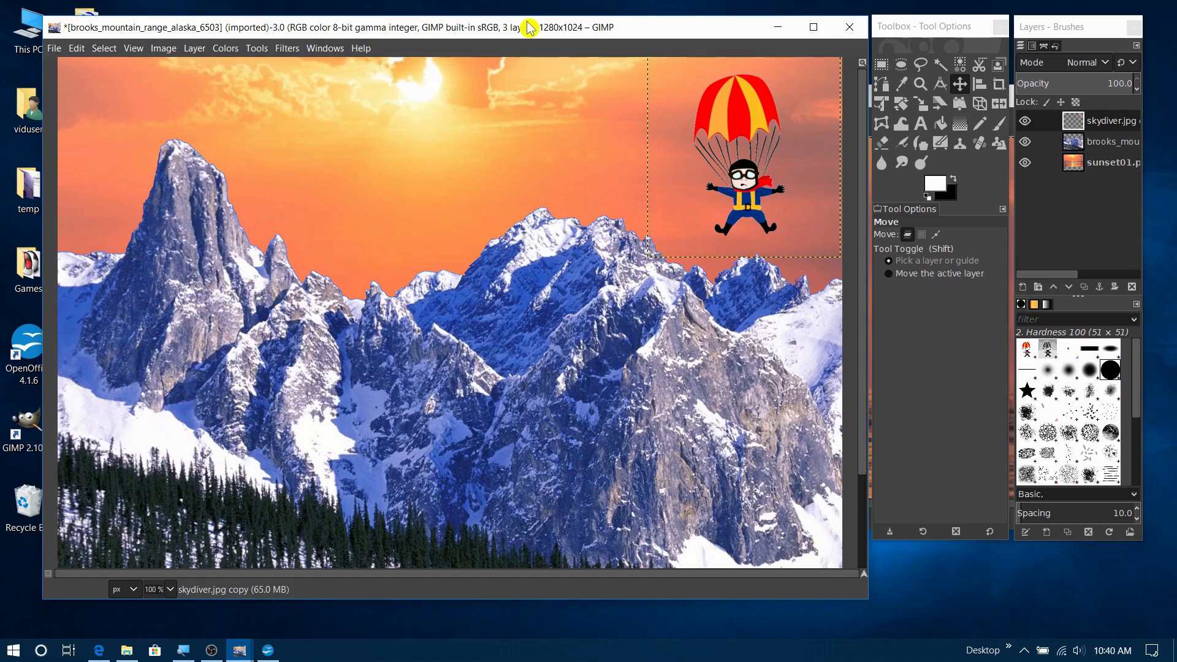
{"action": "left_click", "coordinate": [54, 48]}
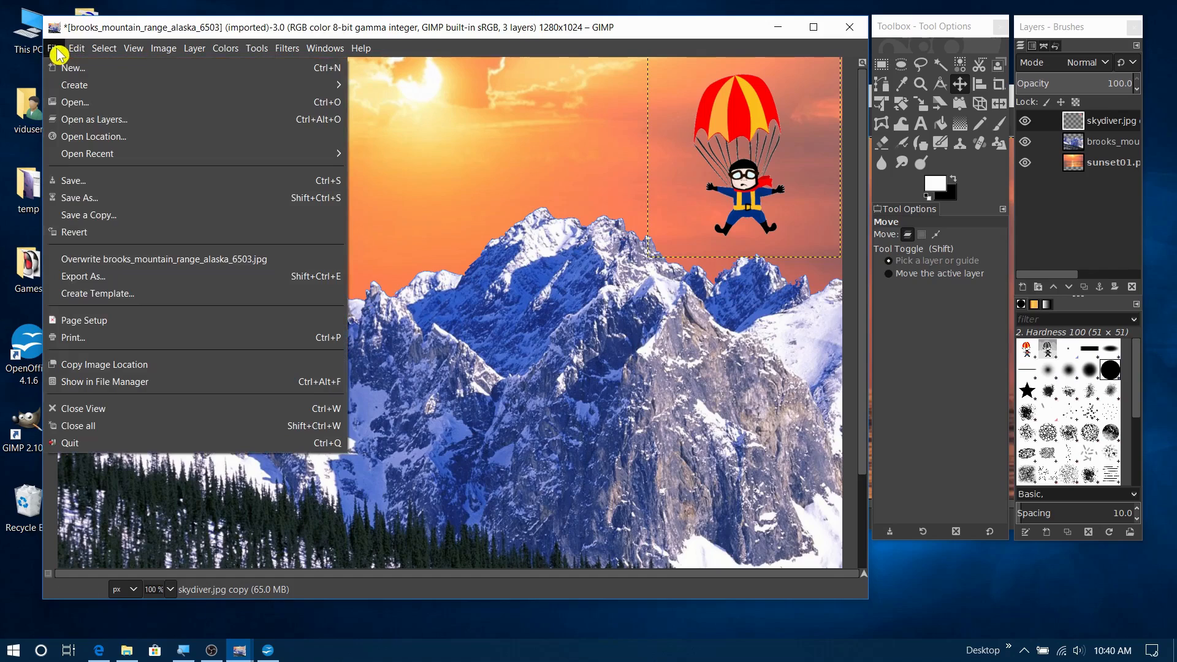
{"action": "left_click", "coordinate": [77, 198]}
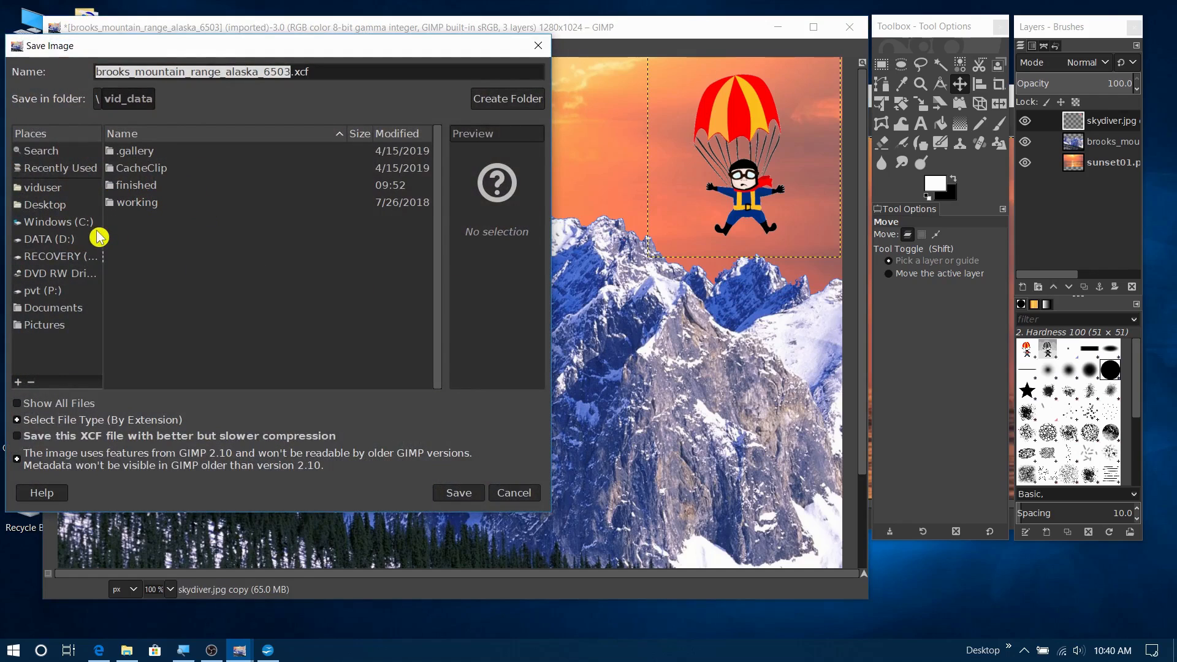
{"action": "left_click", "coordinate": [227, 71]}
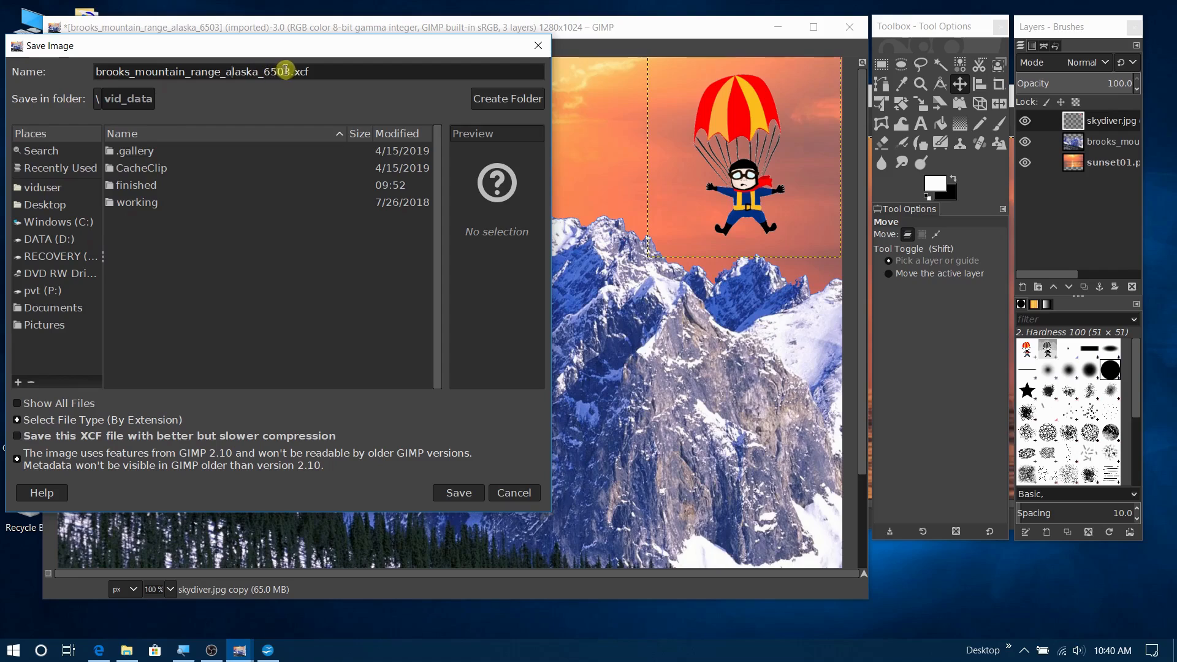
{"action": "left_click_drag", "start_coordinate": [290, 71], "coordinate": [102, 71]}
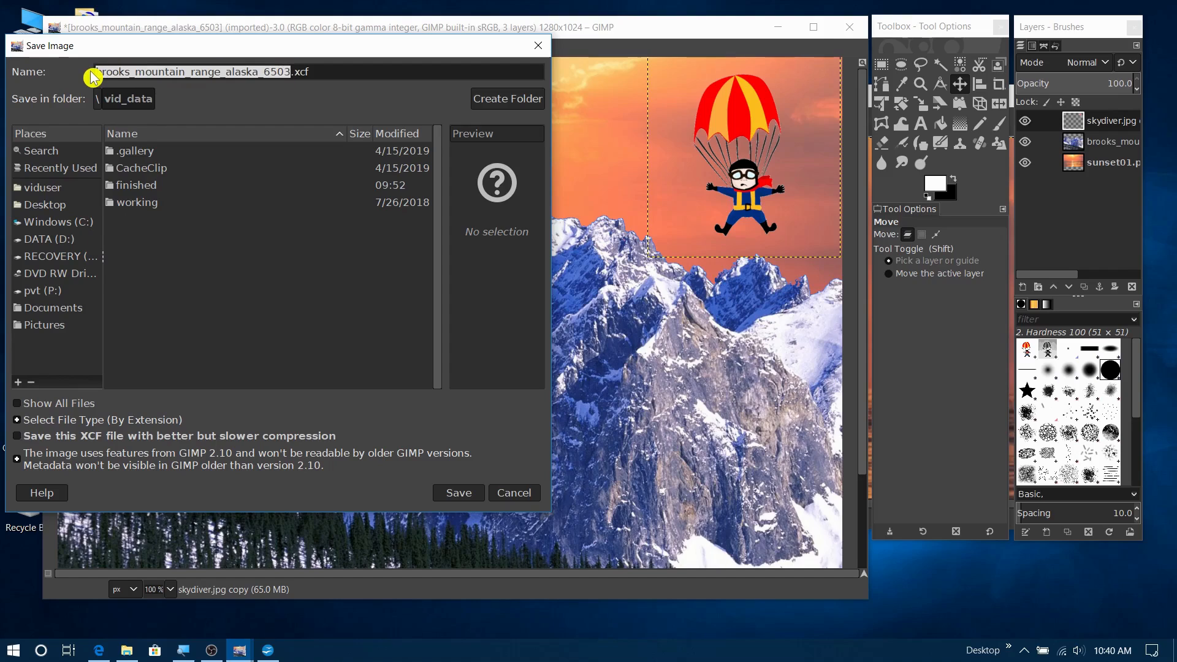
{"action": "type", "text": "gimp demo01"}
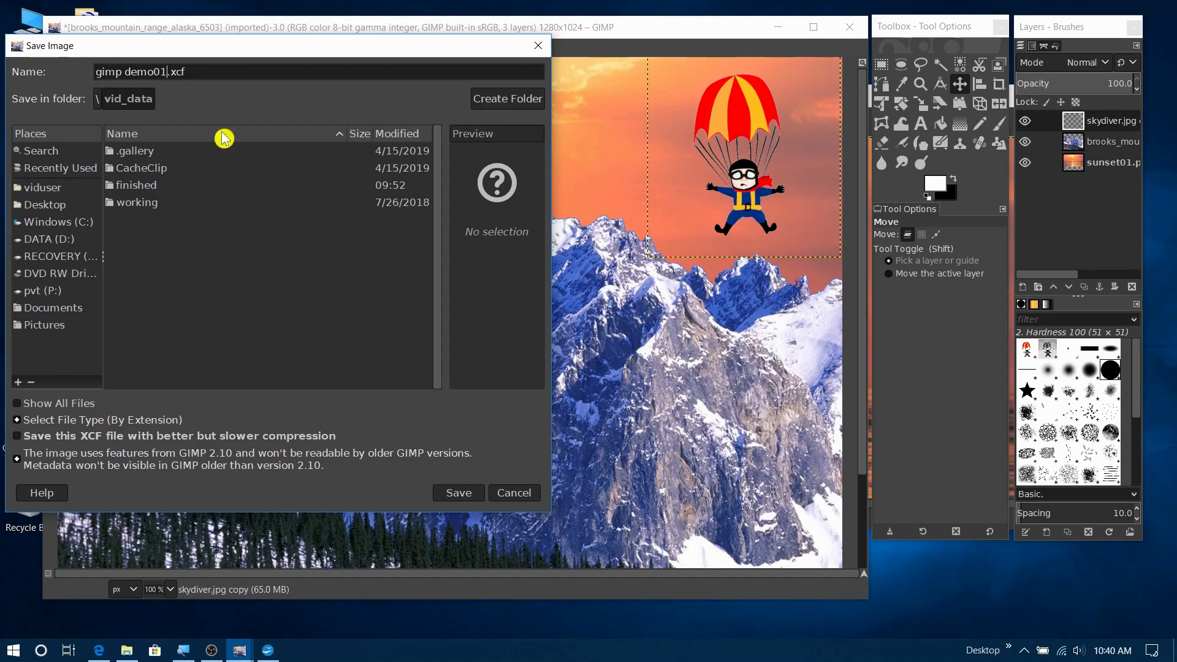
{"action": "left_click", "coordinate": [457, 492]}
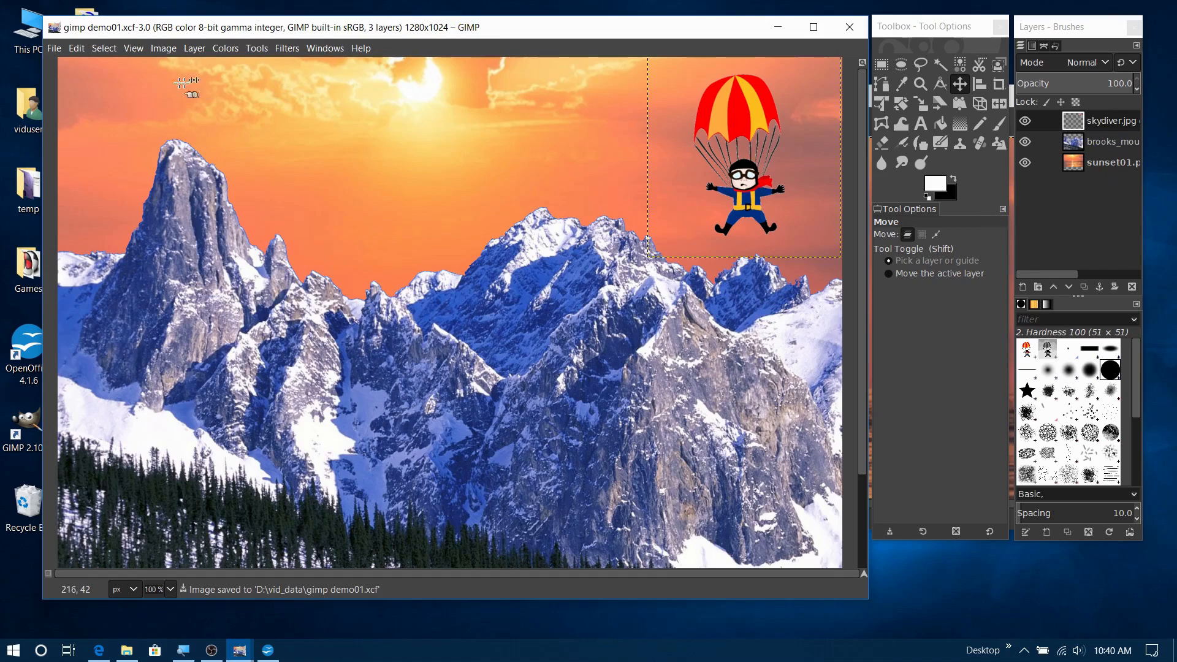
Start exporting the image as gimp demo01 to the vid_data folder and browse the available export file types
{"action": "left_click", "coordinate": [54, 48]}
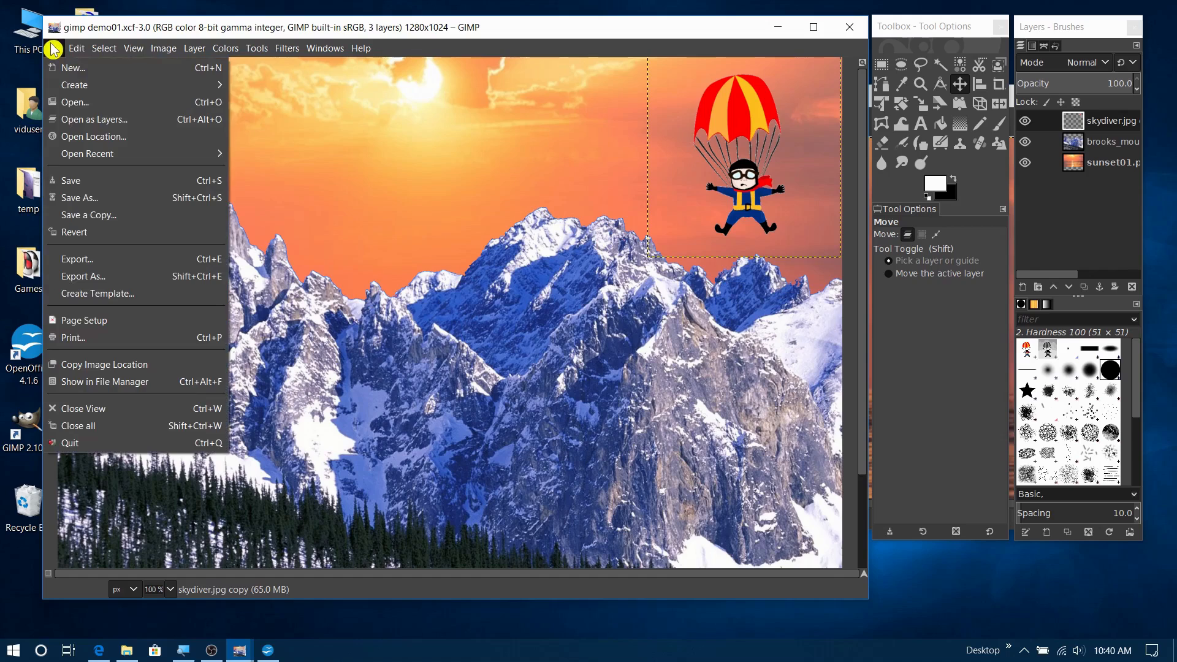
{"action": "left_click", "coordinate": [80, 279]}
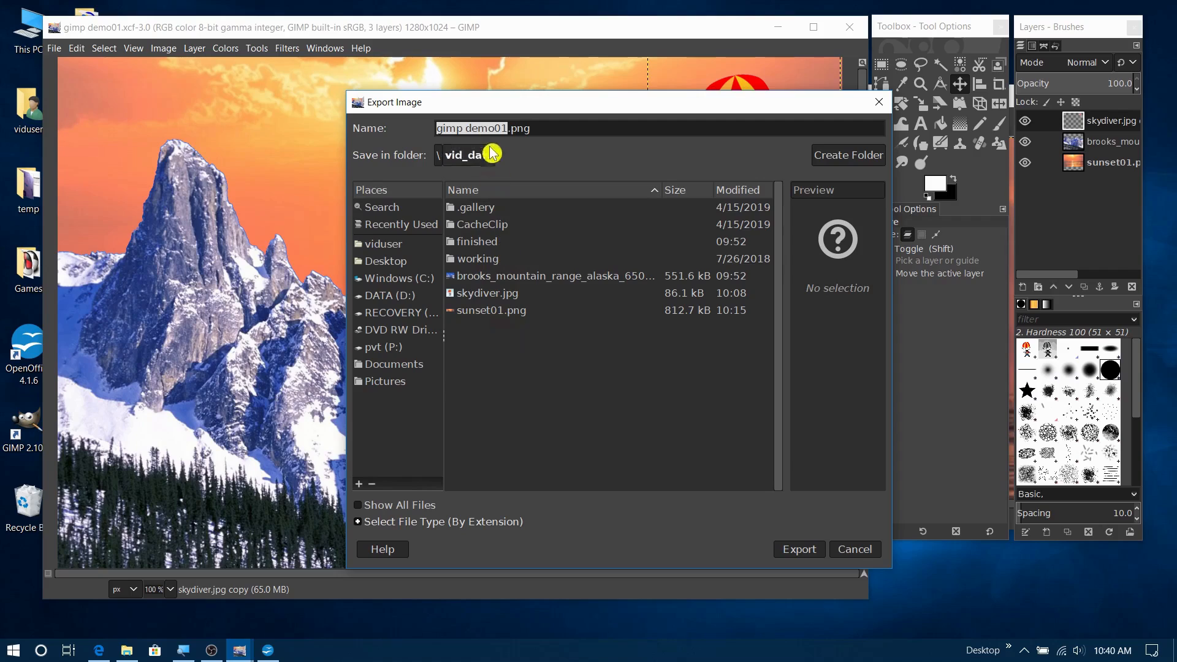
{"action": "left_click", "coordinate": [533, 130]}
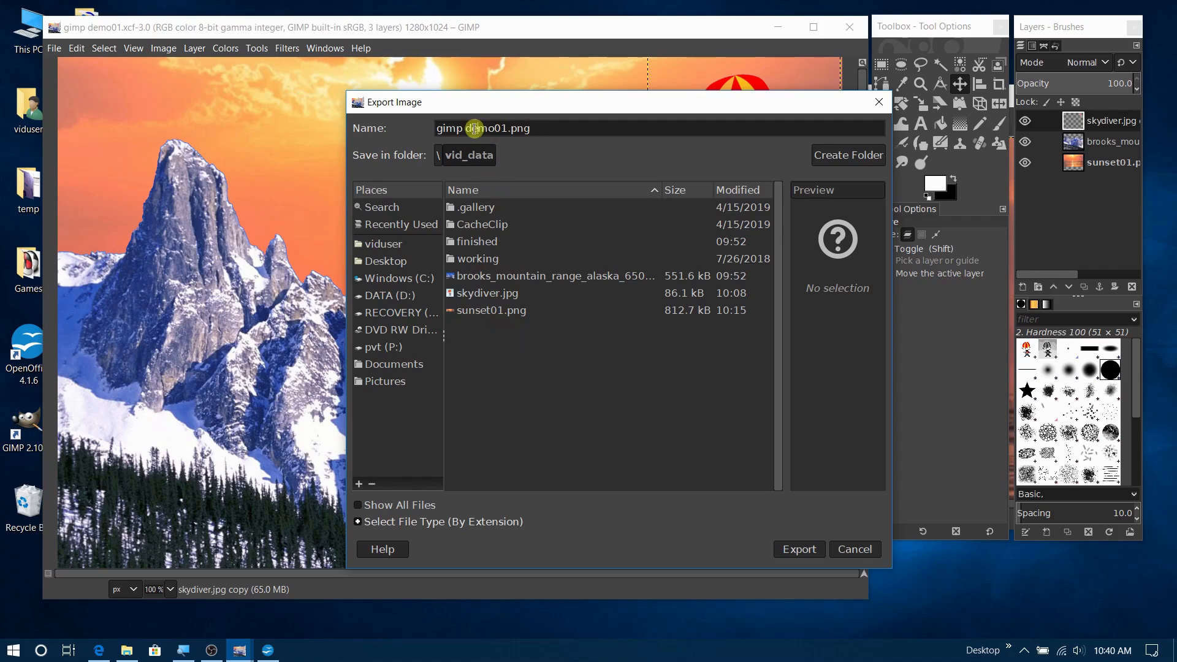
{"action": "left_click", "coordinate": [521, 522]}
{"action": "scroll", "coordinate": [744, 448], "scroll_direction": "down", "scroll_amount": 5}
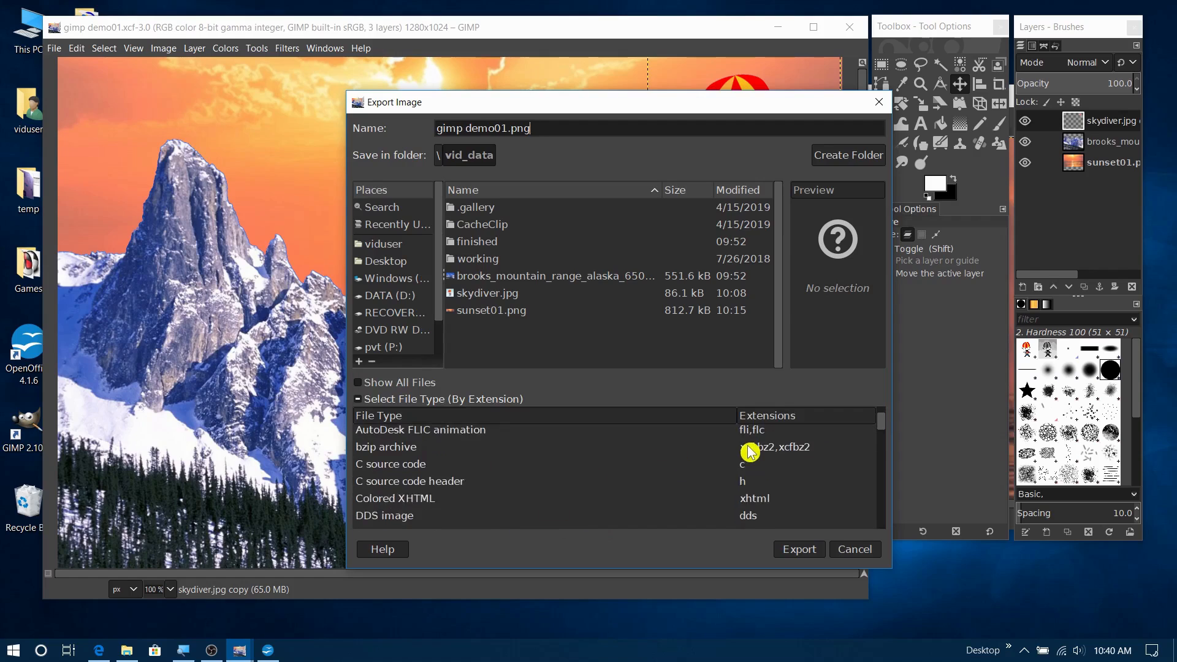
{"action": "scroll", "coordinate": [742, 457], "scroll_direction": "down", "scroll_amount": 2}
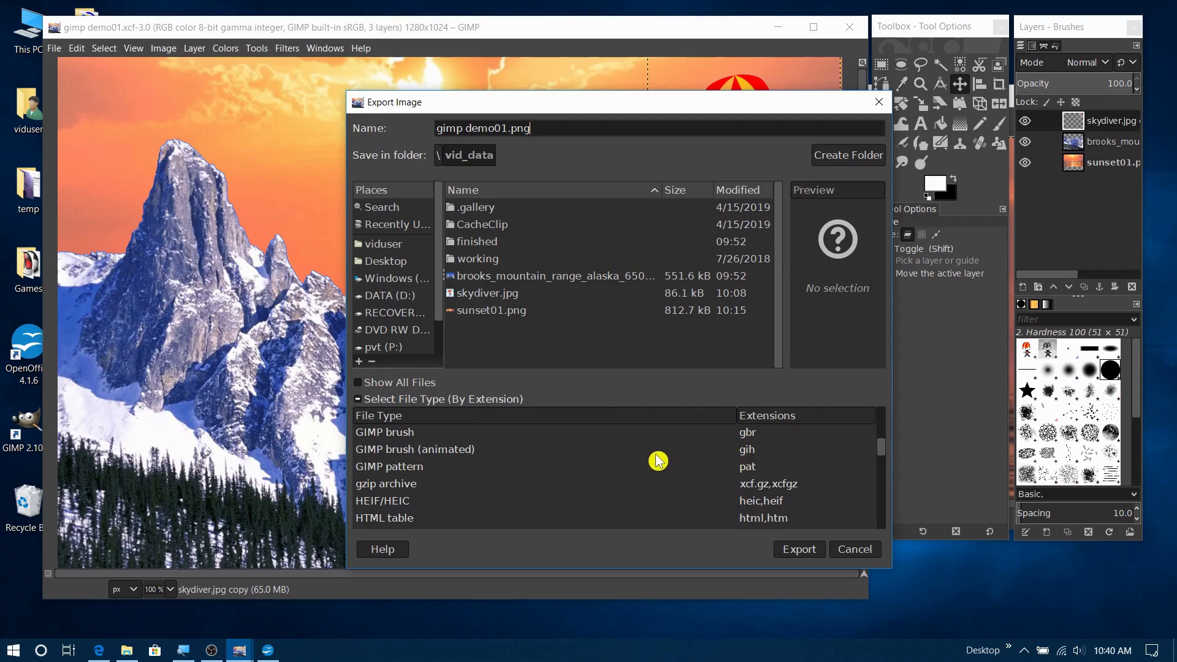
{"action": "scroll", "coordinate": [657, 461], "scroll_direction": "down", "scroll_amount": 1}
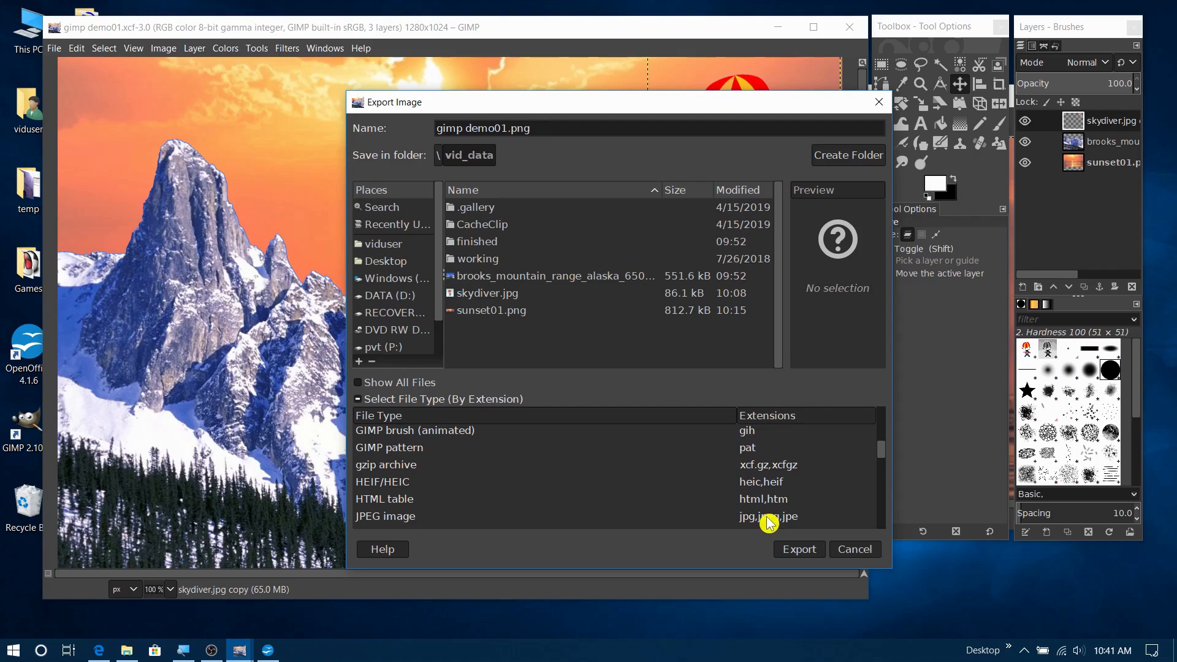
{"action": "scroll", "coordinate": [767, 515], "scroll_direction": "up", "scroll_amount": 3}
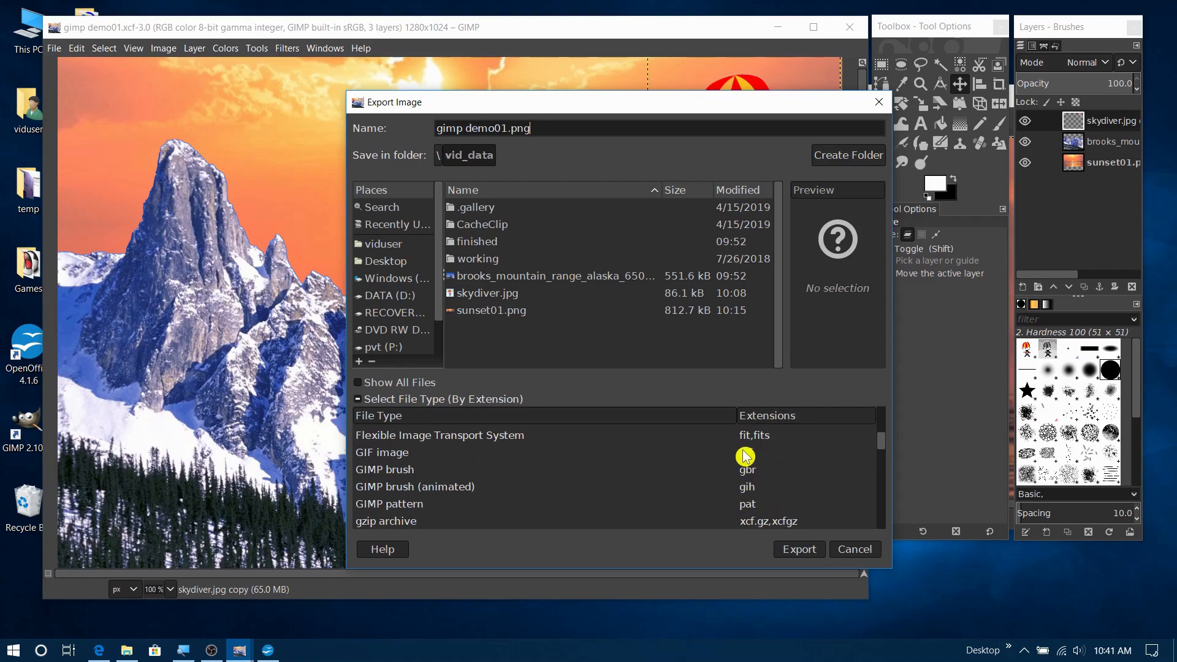
{"action": "scroll", "coordinate": [744, 456], "scroll_direction": "down", "scroll_amount": 6}
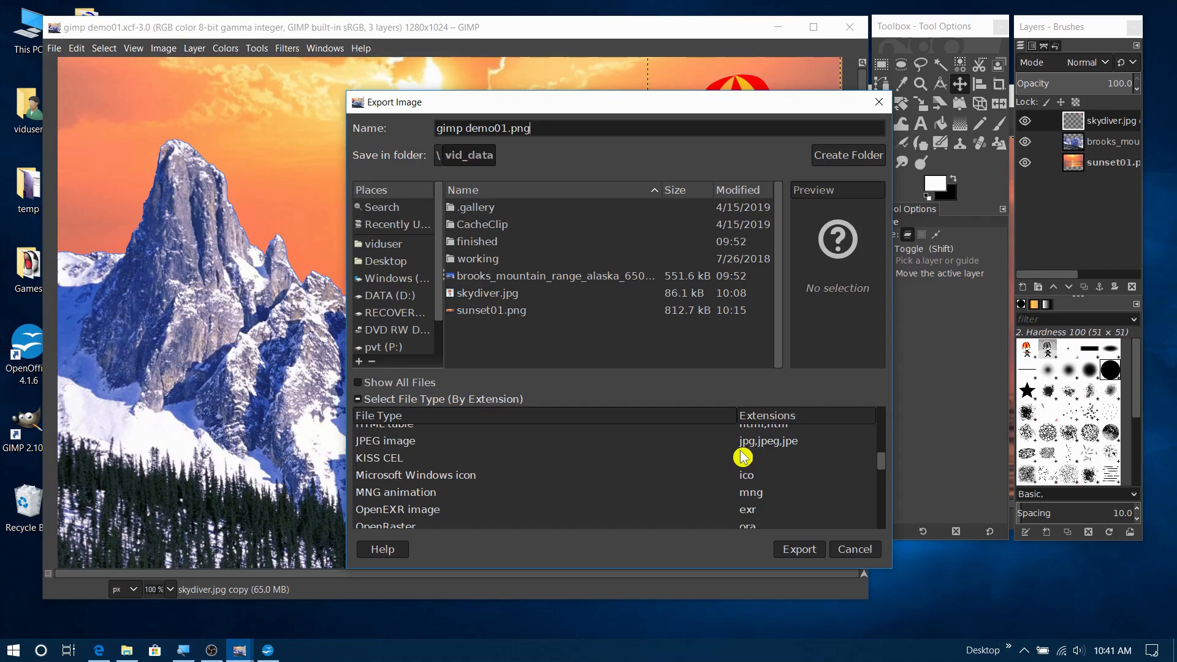
Choose JPEG image as the export file type for gimp demo01.jpg and proceed to the JPEG export options
{"action": "left_click_drag", "start_coordinate": [657, 103], "coordinate": [646, 314]}
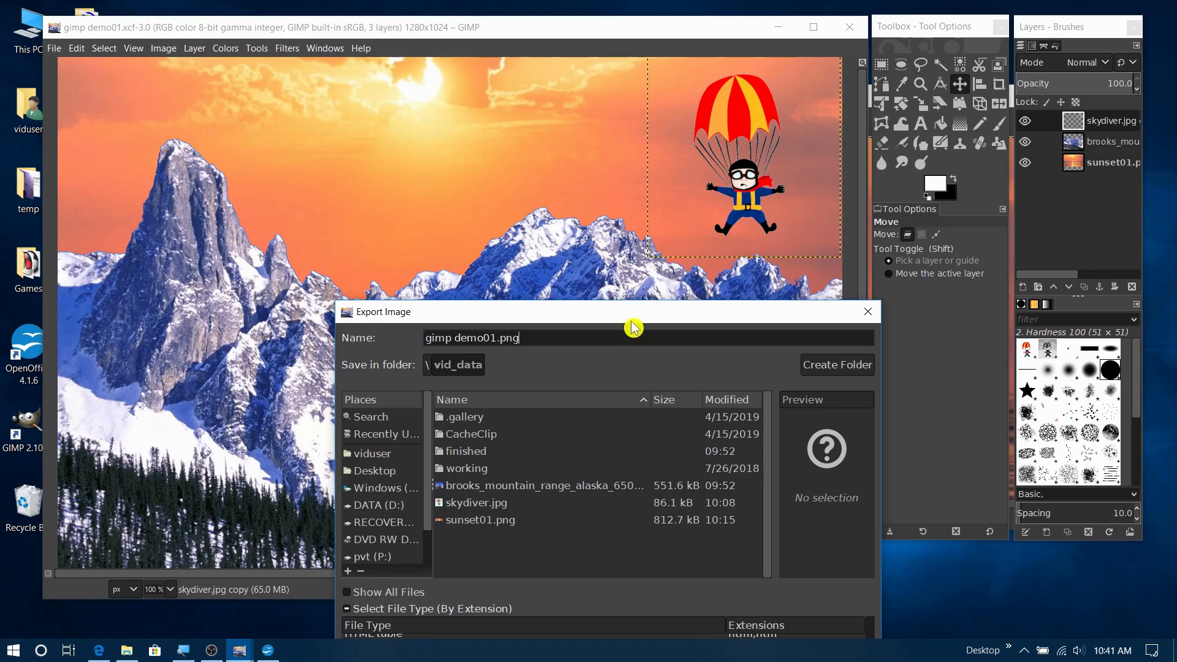
{"action": "left_click_drag", "start_coordinate": [638, 319], "coordinate": [428, 79]}
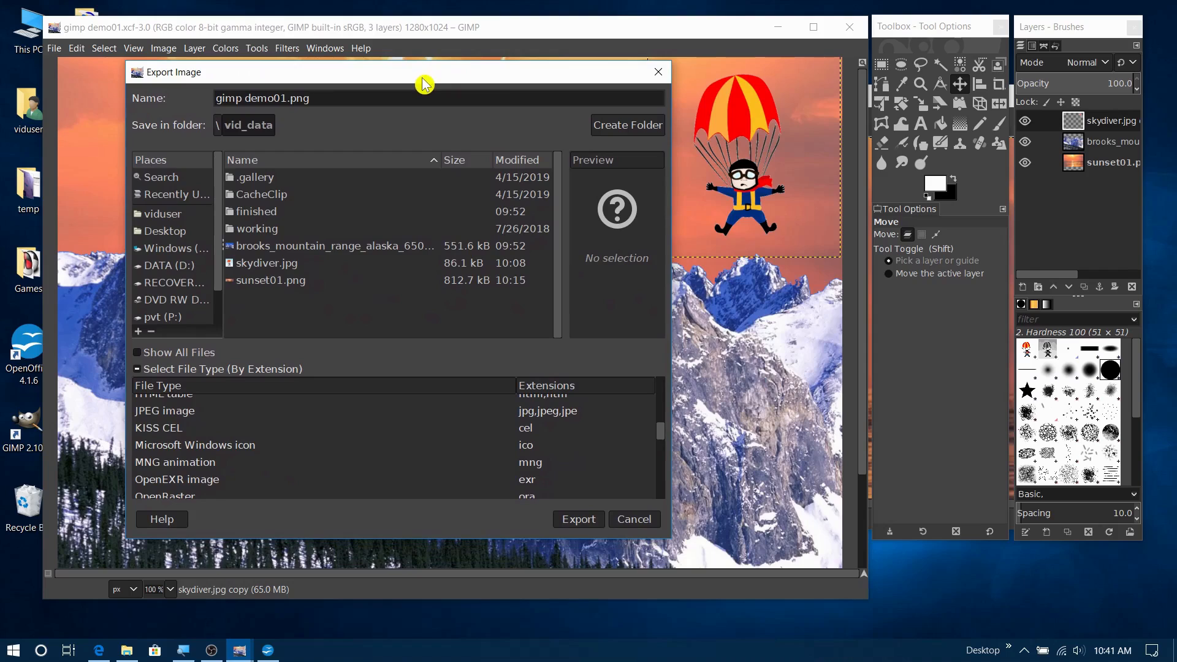
{"action": "left_click_drag", "start_coordinate": [423, 78], "coordinate": [416, 46]}
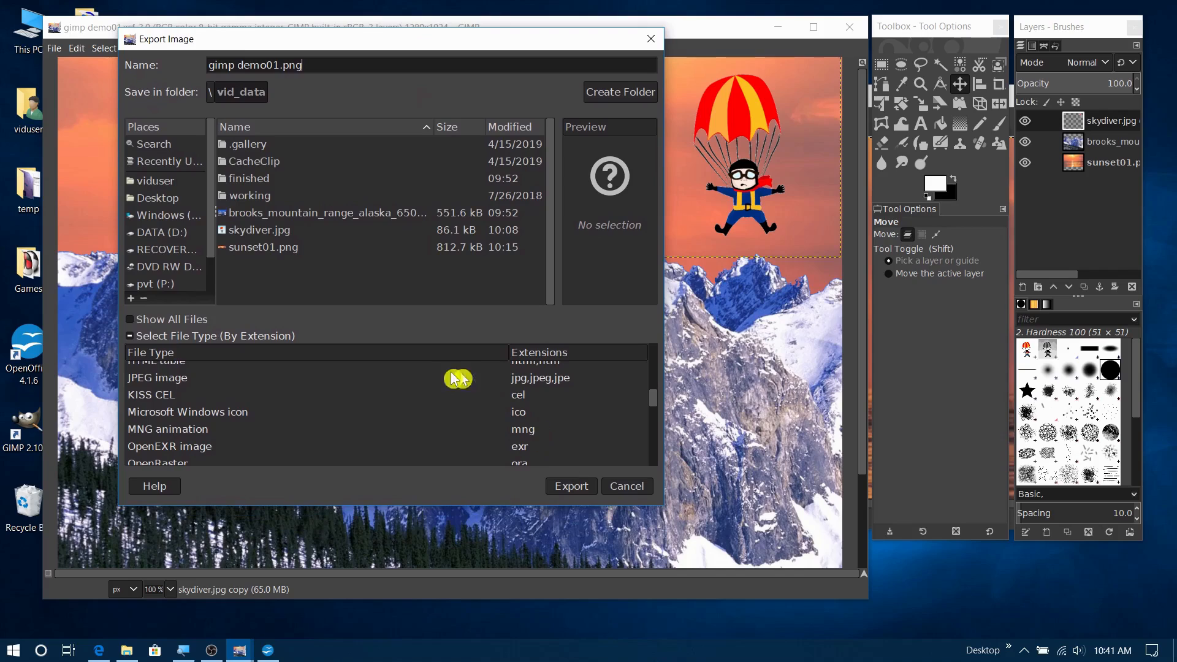
{"action": "left_click", "coordinate": [531, 375]}
{"action": "left_click", "coordinate": [535, 388]}
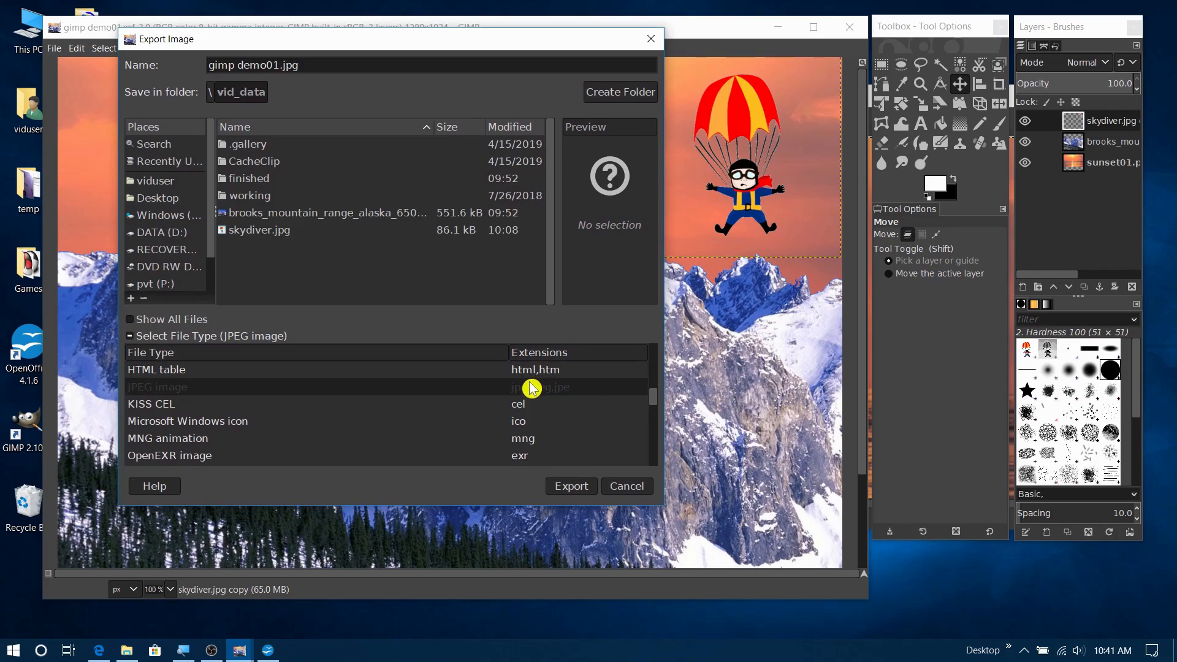
{"action": "left_click", "coordinate": [559, 486]}
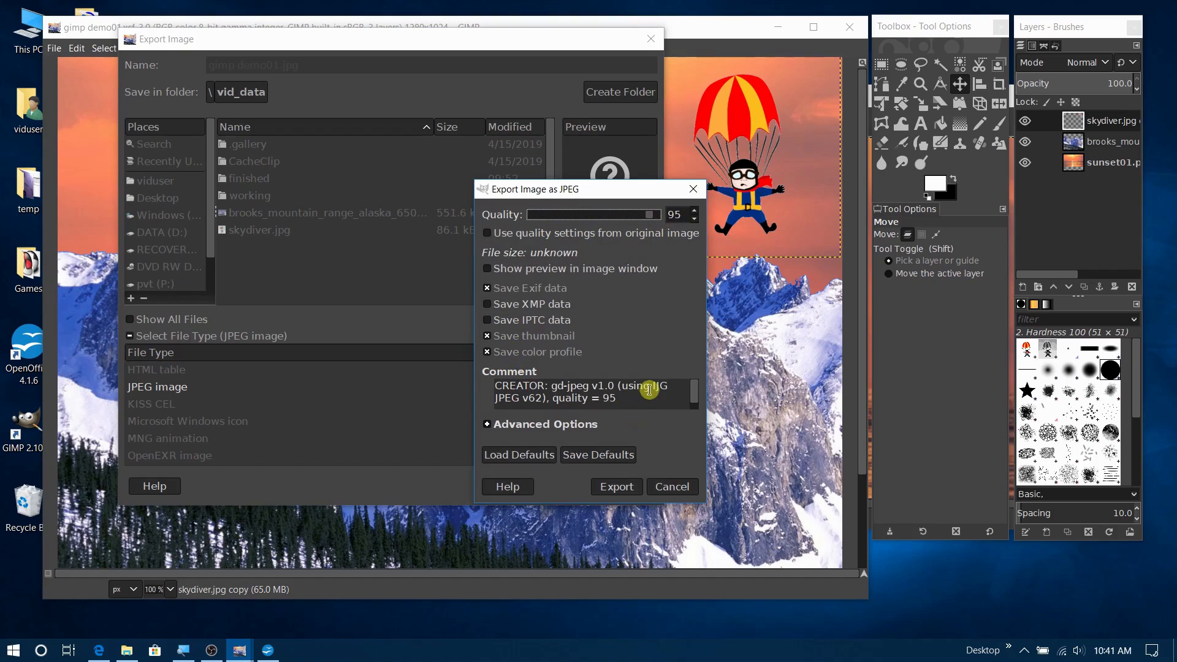
Replace the JPEG comment with "GIMP Demo #1" and export the image
{"action": "left_click_drag", "start_coordinate": [649, 394], "coordinate": [407, 342]}
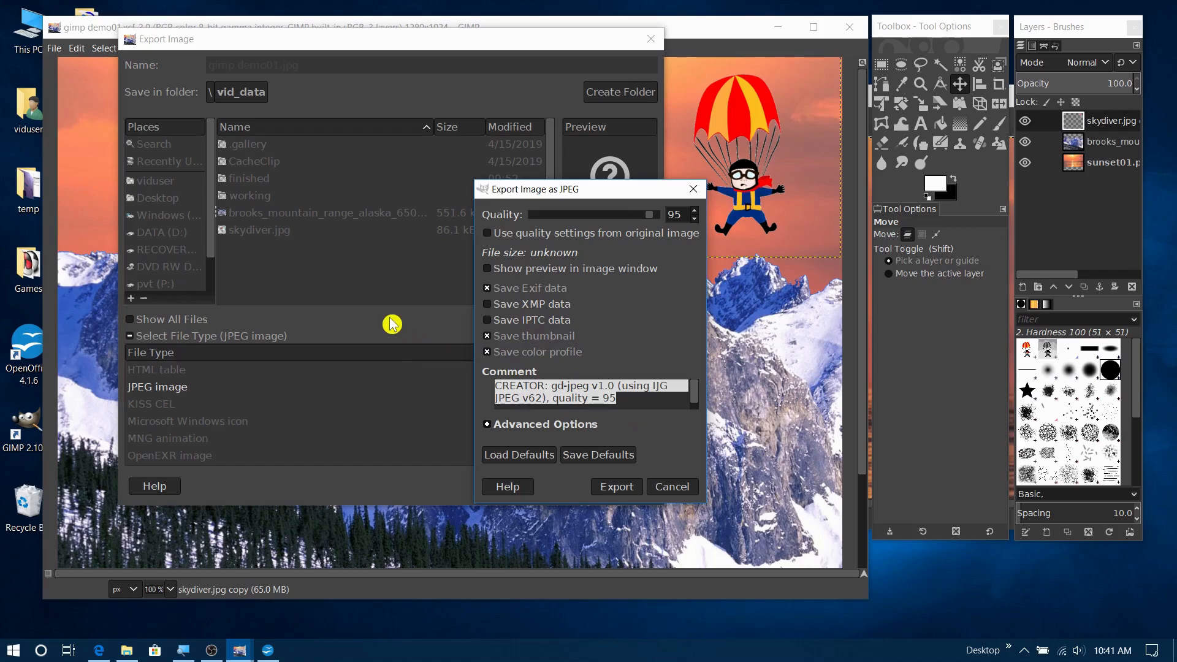
{"action": "type", "text": "GIMP Demo #1"}
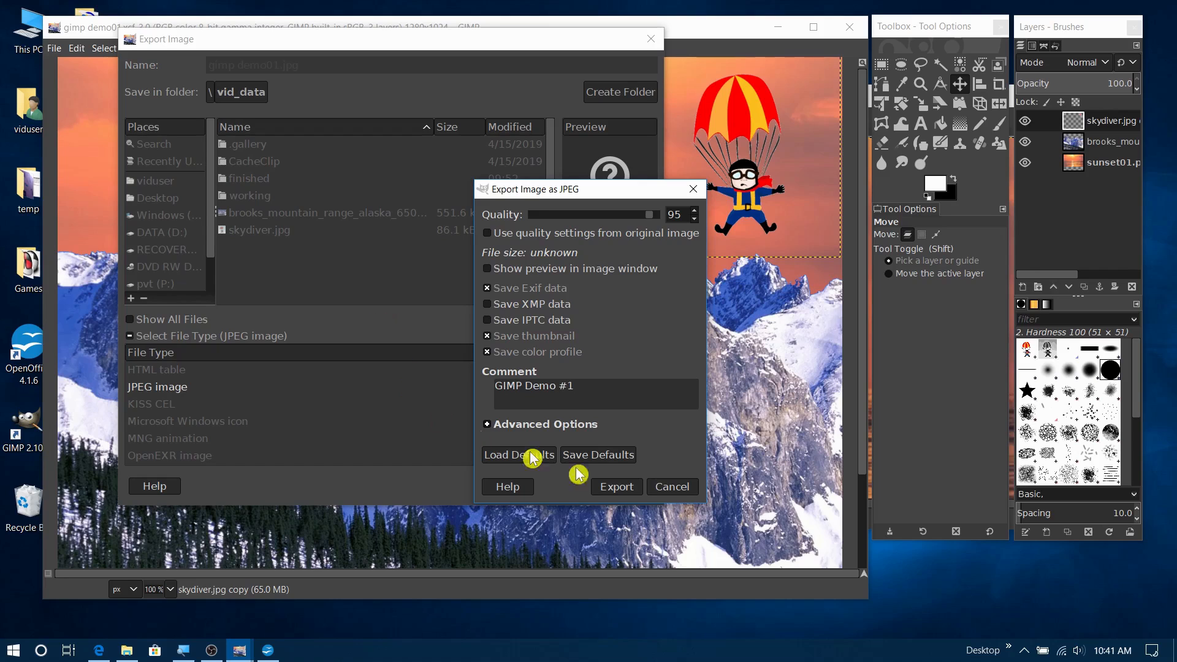
{"action": "left_click", "coordinate": [611, 486]}
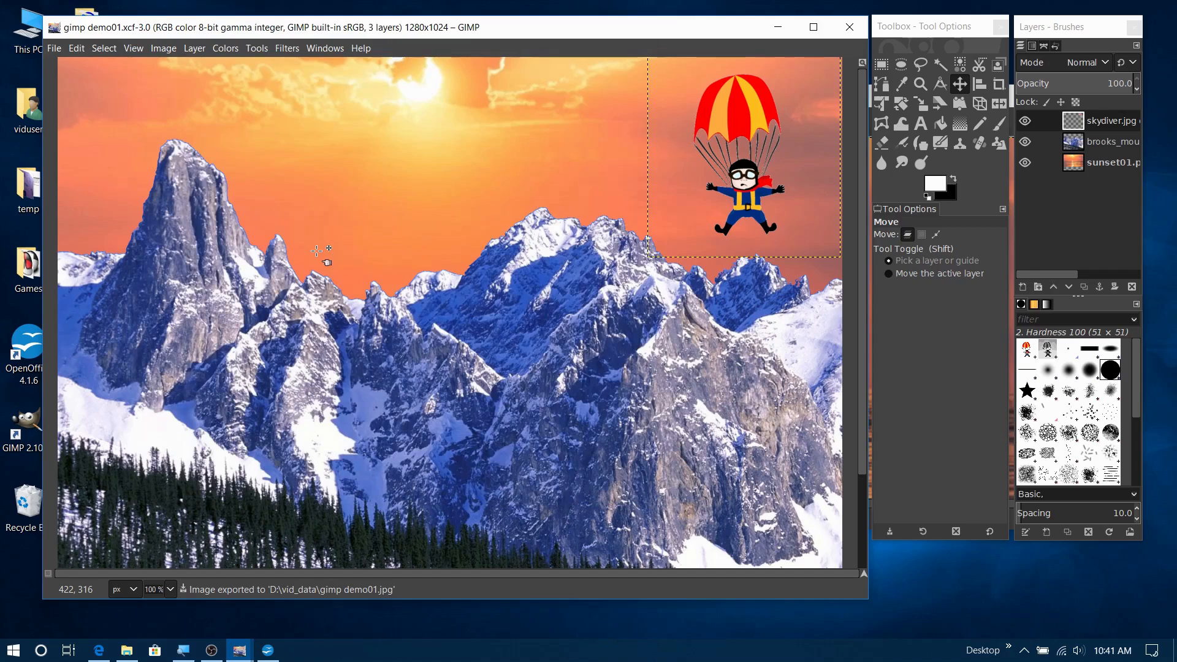
Switch to File Explorer, view the exported gimp demo01.jpg from vid_data in Photos, and close both windows
{"action": "left_click", "coordinate": [127, 650]}
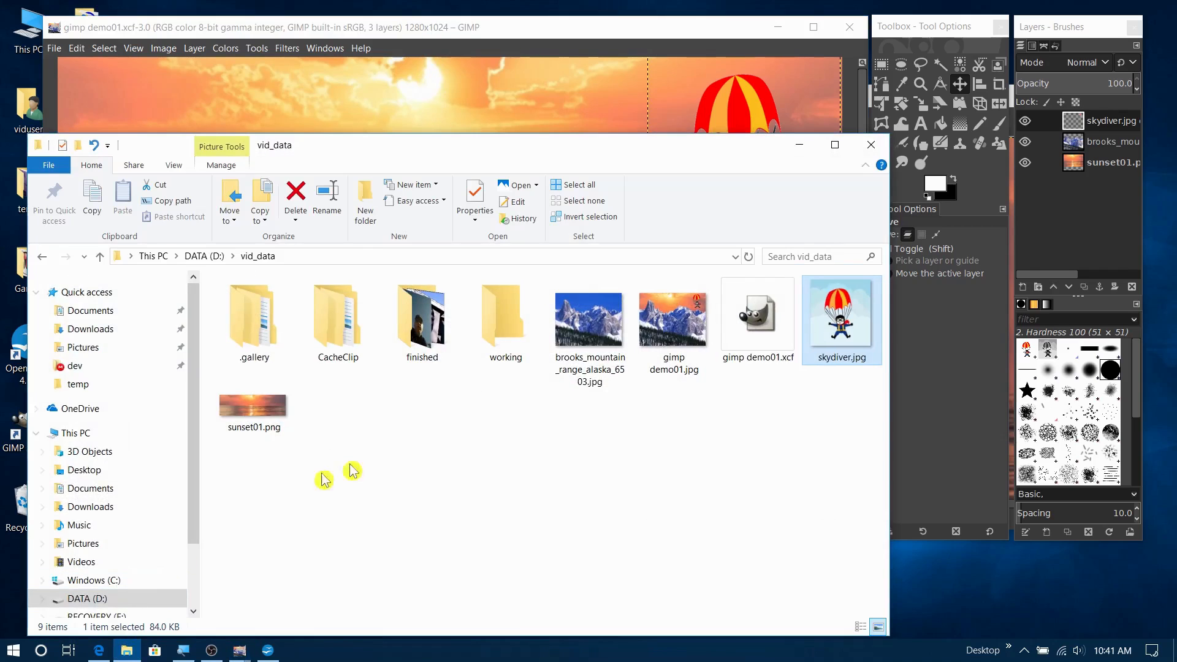
{"action": "left_click", "coordinate": [524, 465]}
{"action": "double_click", "coordinate": [582, 378]}
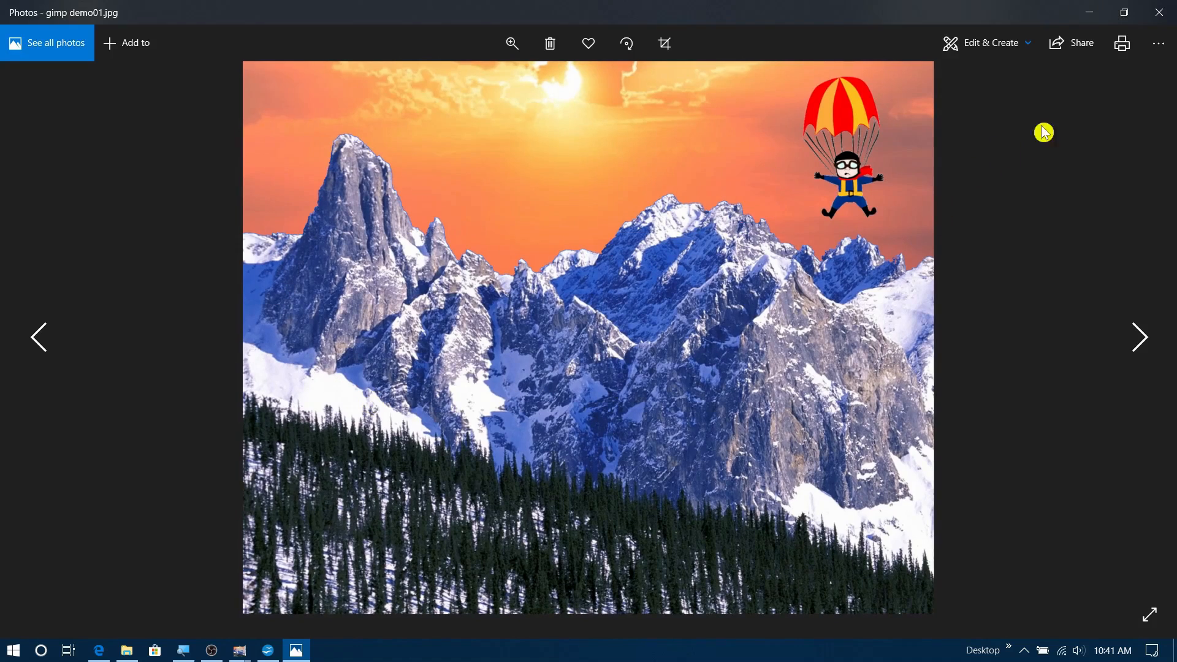
{"action": "left_click", "coordinate": [1170, 14]}
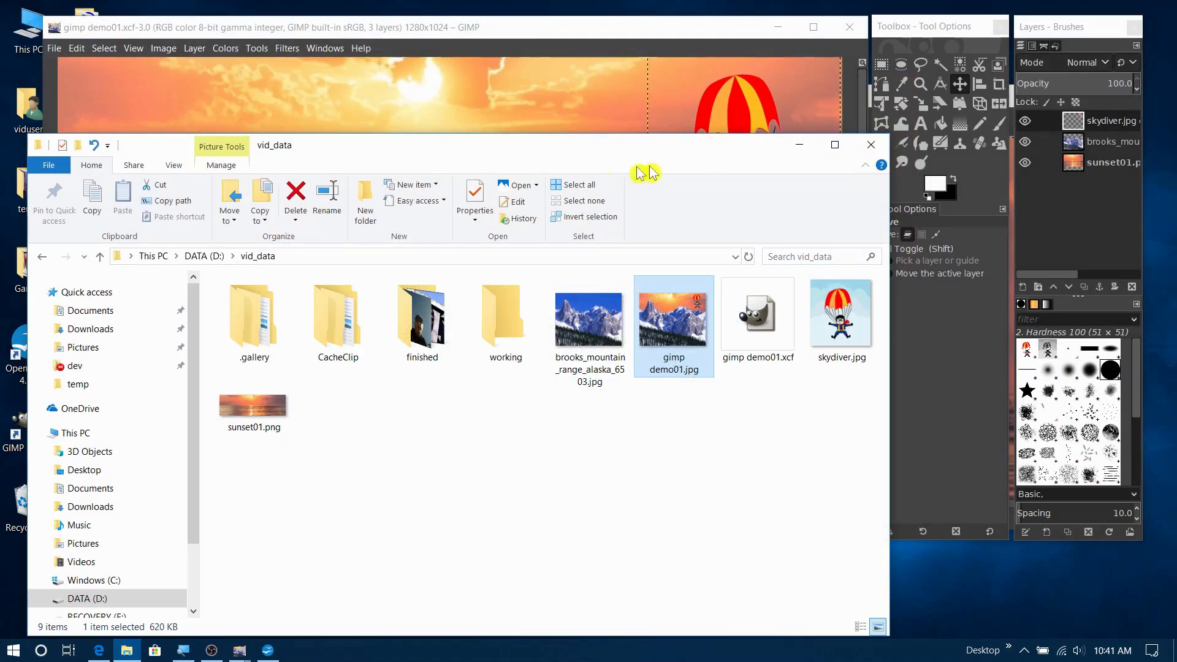
{"action": "left_click", "coordinate": [872, 146]}
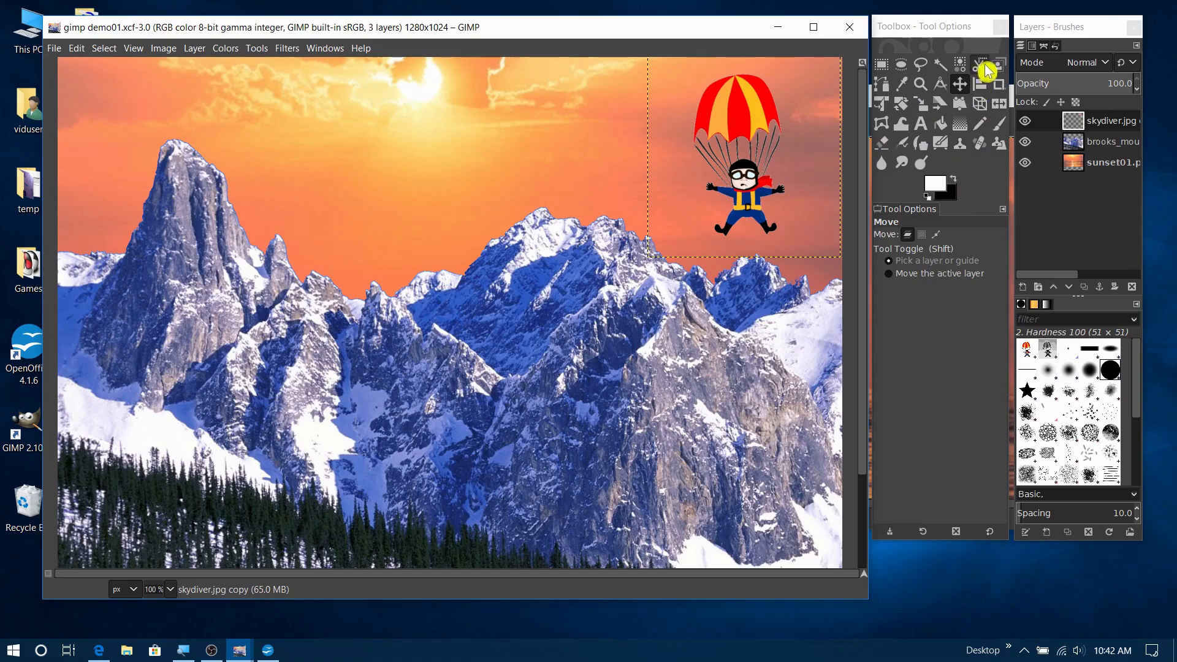
Examine the mountain ridge's cut-out edge against the sunset sky at 400% zoom and return to 100%
{"action": "left_click", "coordinate": [961, 64]}
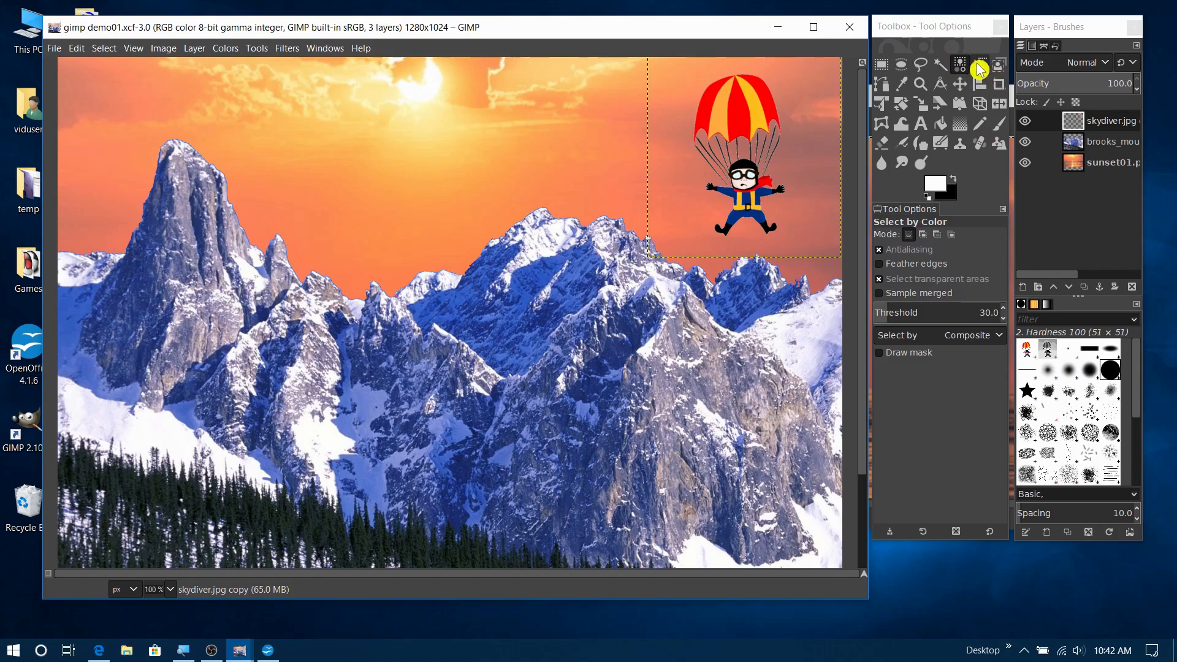
{"action": "left_click", "coordinate": [901, 63]}
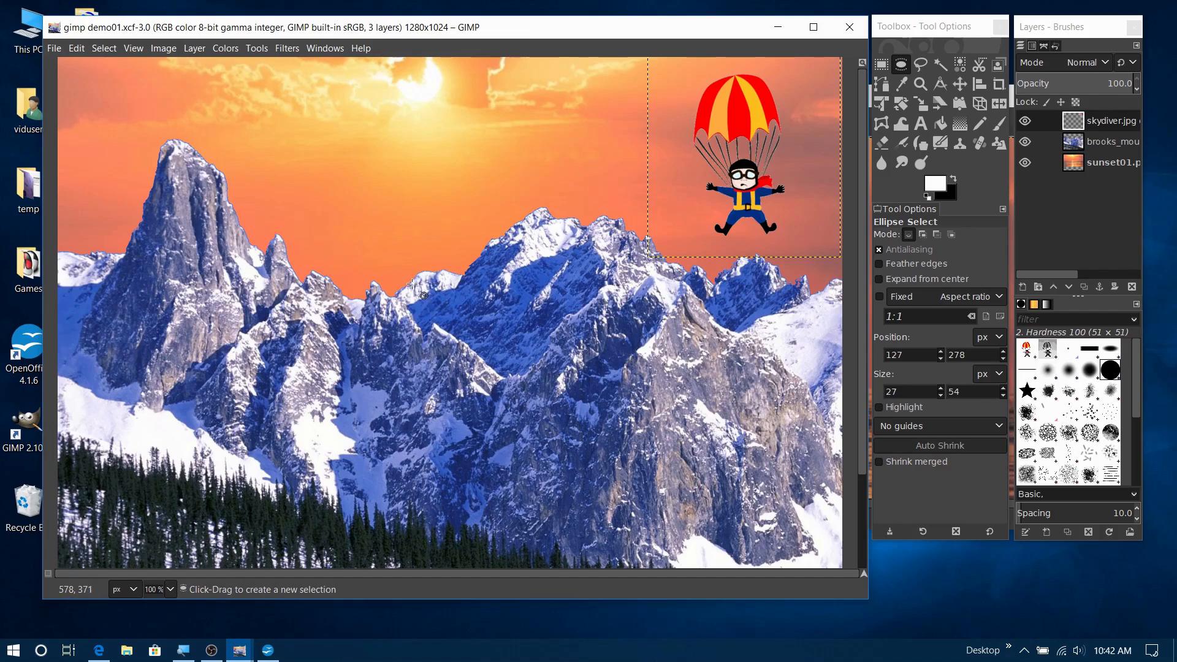
{"action": "scroll", "coordinate": [418, 277], "scroll_direction": "up", "scroll_amount": 4}
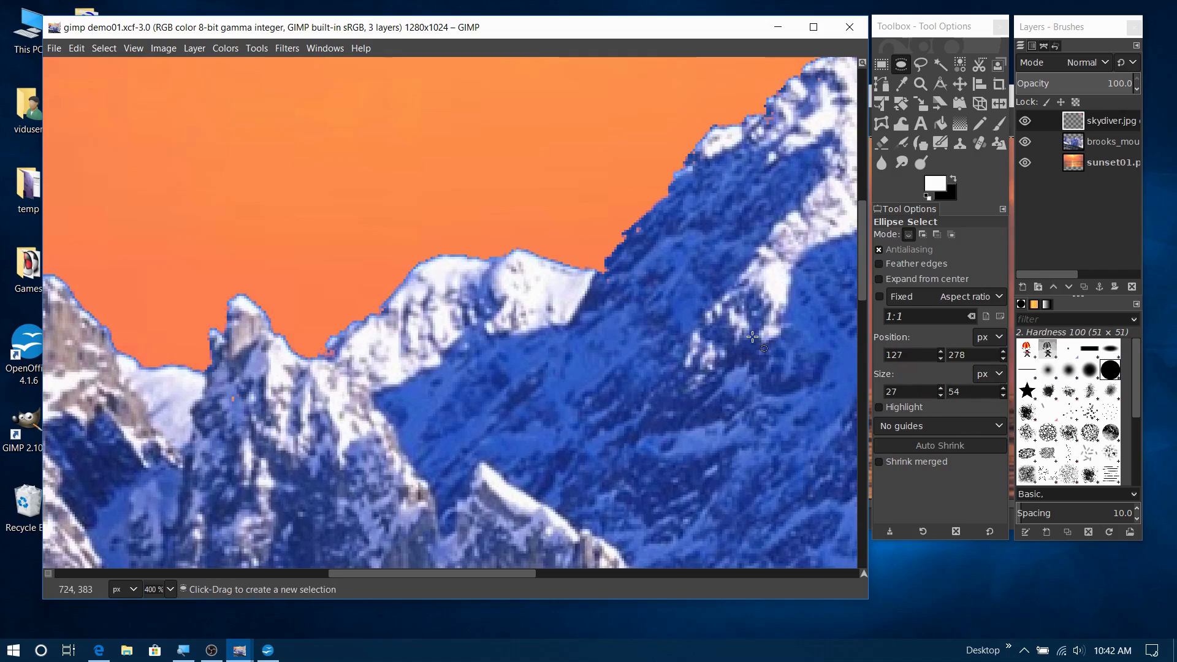
{"action": "left_click", "coordinate": [960, 64]}
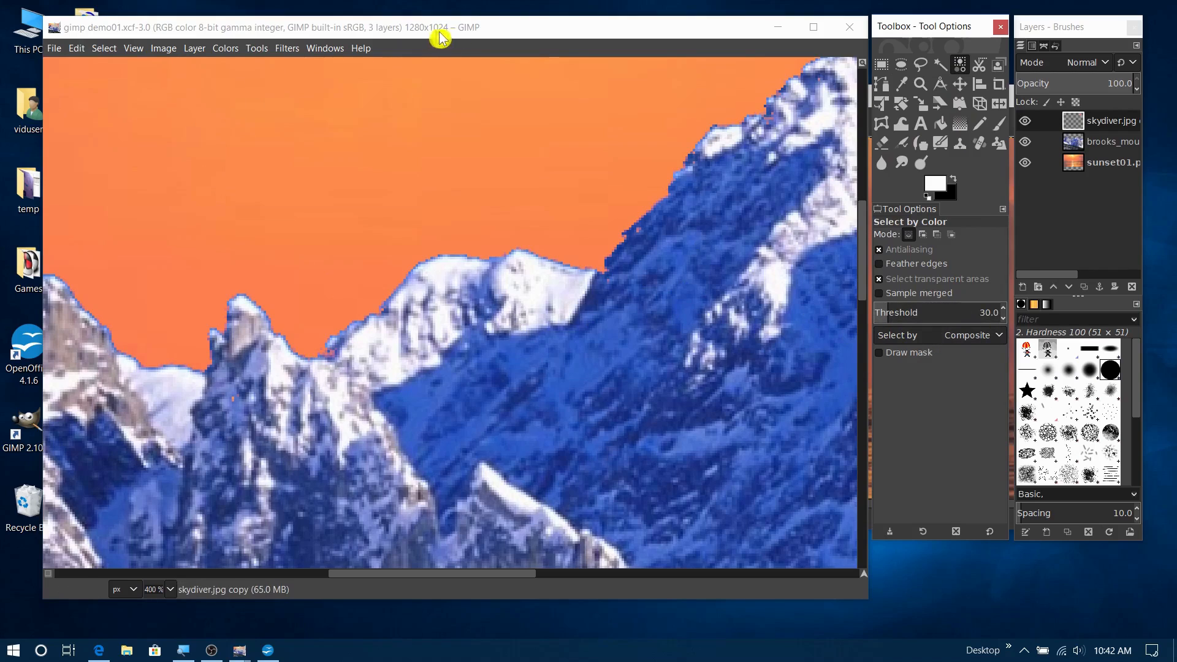
{"action": "left_click", "coordinate": [458, 31]}
{"action": "key", "text": "1"}
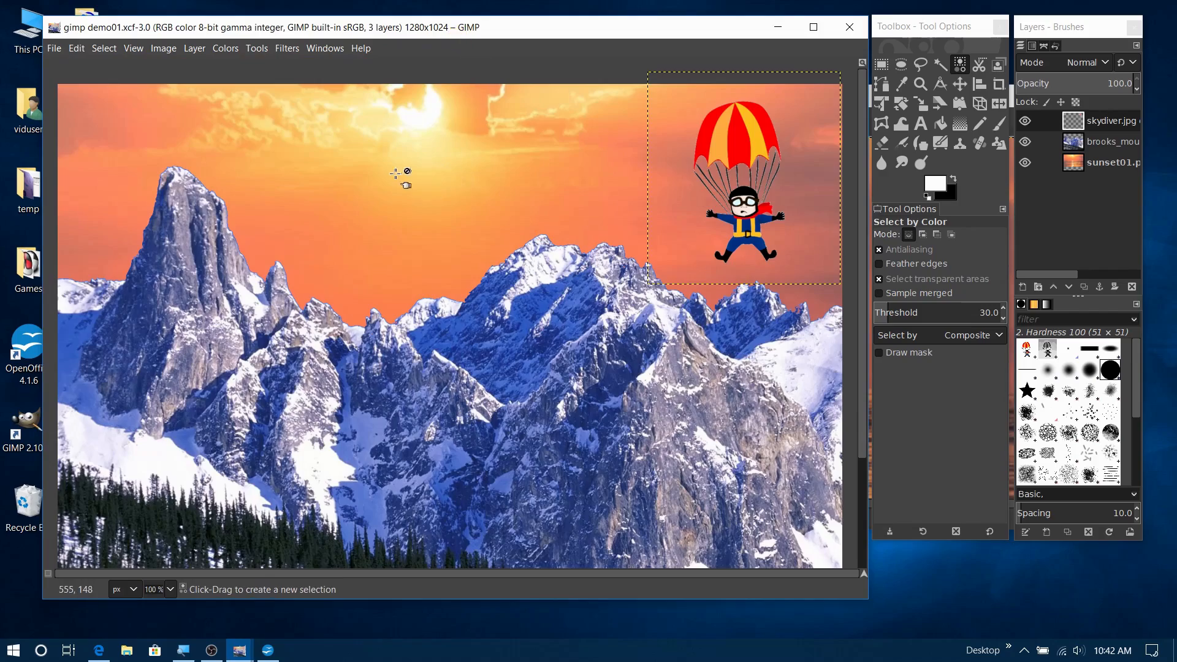